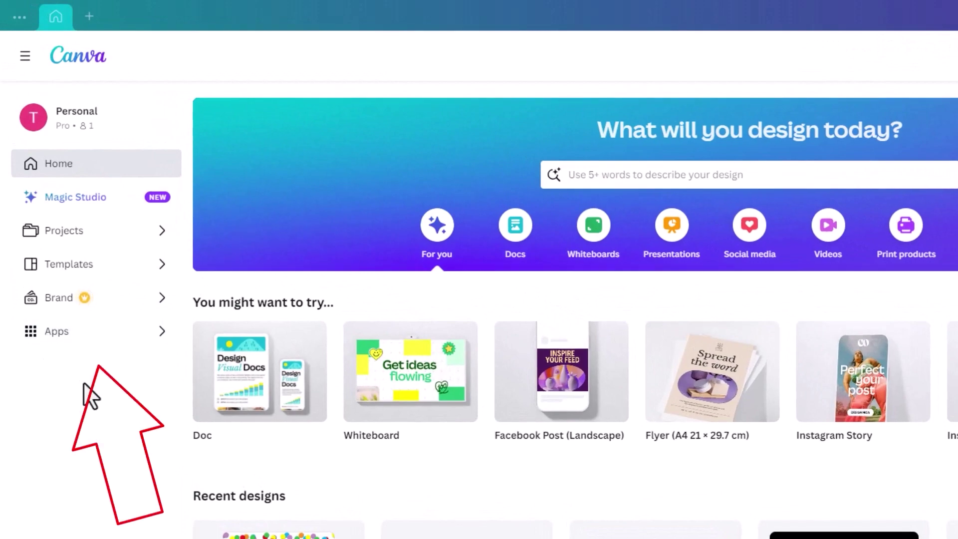
Search the Canva apps for "typecraft" and open the TypeCraft app's details
{"action": "left_click", "coordinate": [57, 336]}
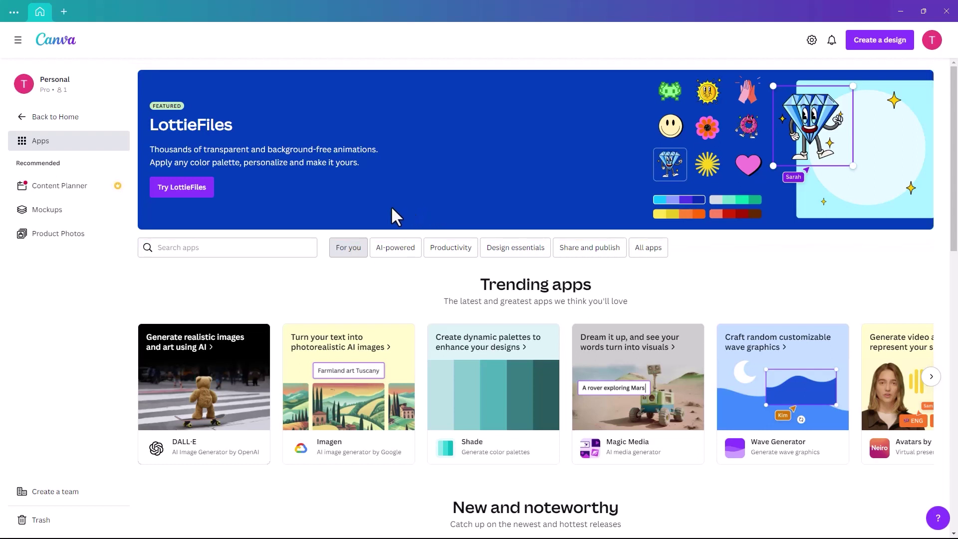
{"action": "left_click", "coordinate": [175, 247]}
{"action": "type", "text": "typecraft"}
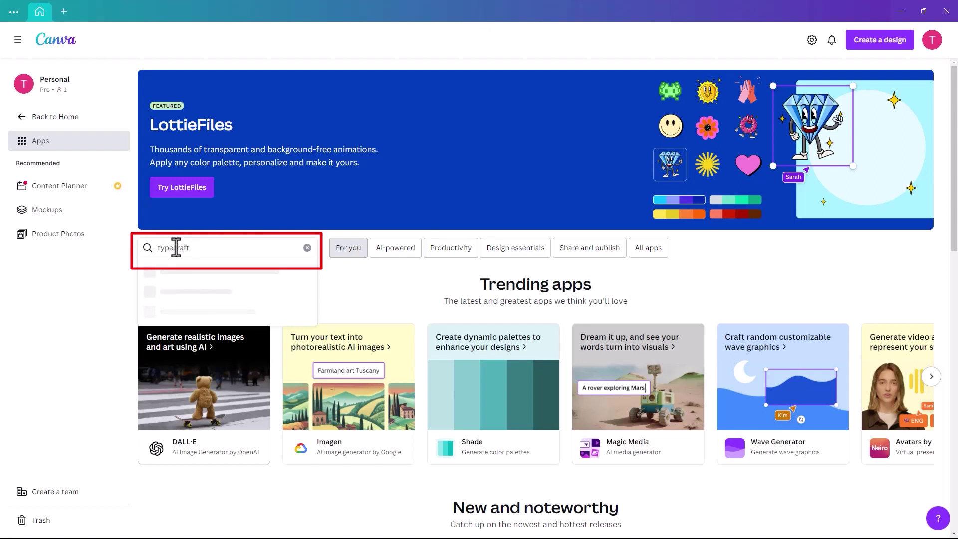
{"action": "left_click", "coordinate": [191, 276]}
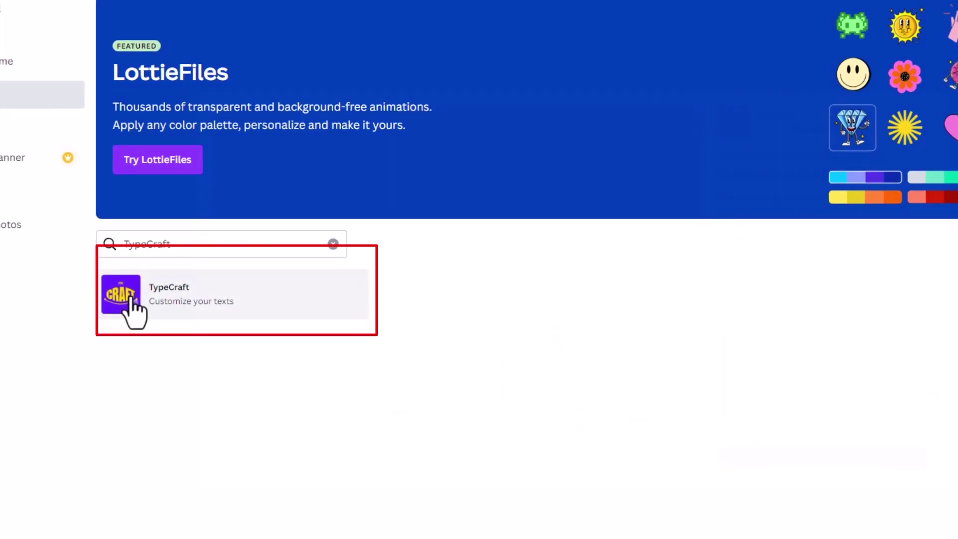
{"action": "left_click", "coordinate": [131, 298]}
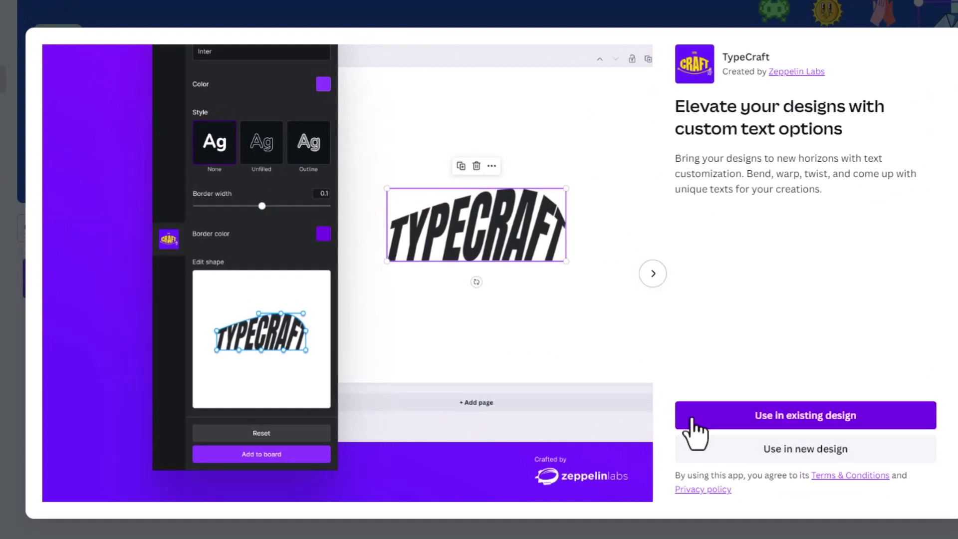
Start a new Facebook Post design that uses the TypeCraft app
{"action": "left_click", "coordinate": [723, 464]}
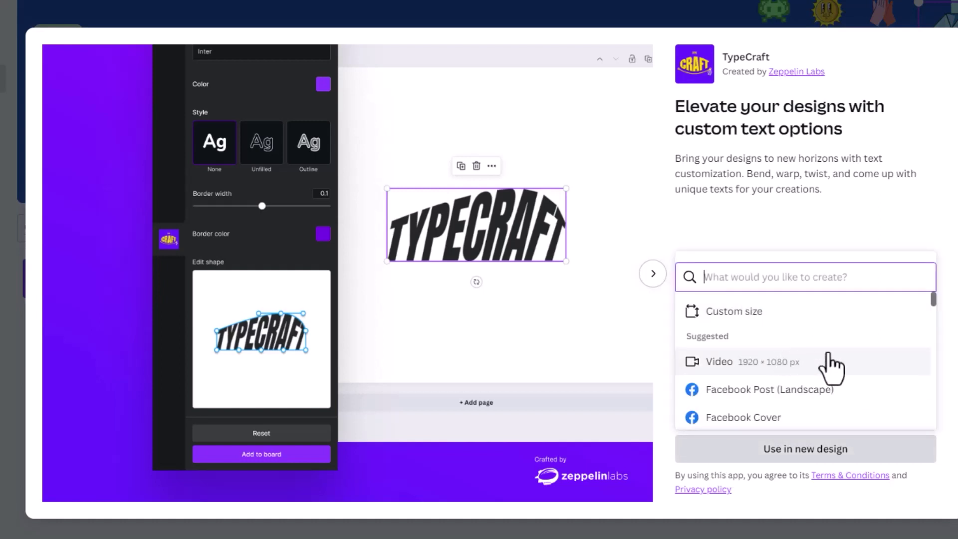
{"action": "scroll", "coordinate": [818, 373], "scroll_direction": "down", "scroll_amount": 2}
{"action": "scroll", "coordinate": [795, 325], "scroll_direction": "up", "scroll_amount": 2}
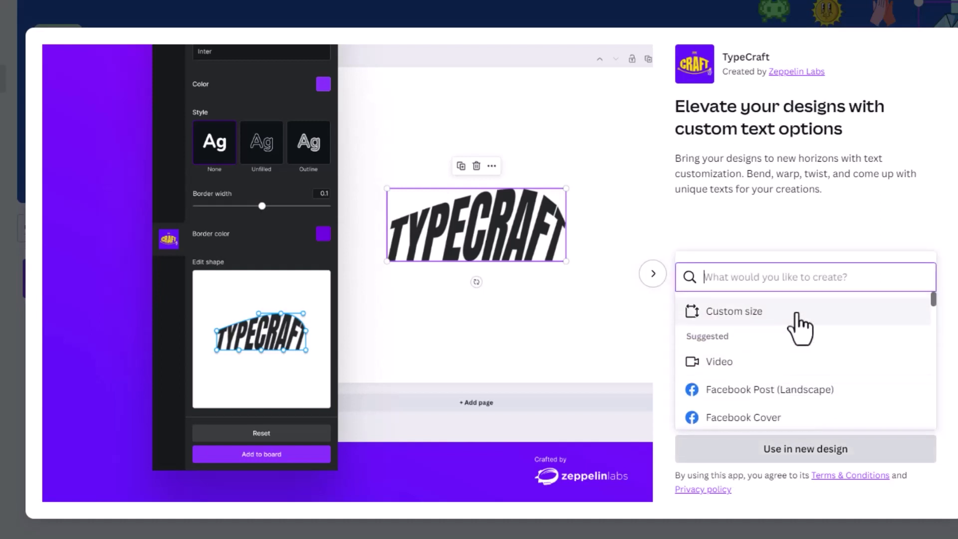
{"action": "scroll", "coordinate": [803, 350], "scroll_direction": "down", "scroll_amount": 2}
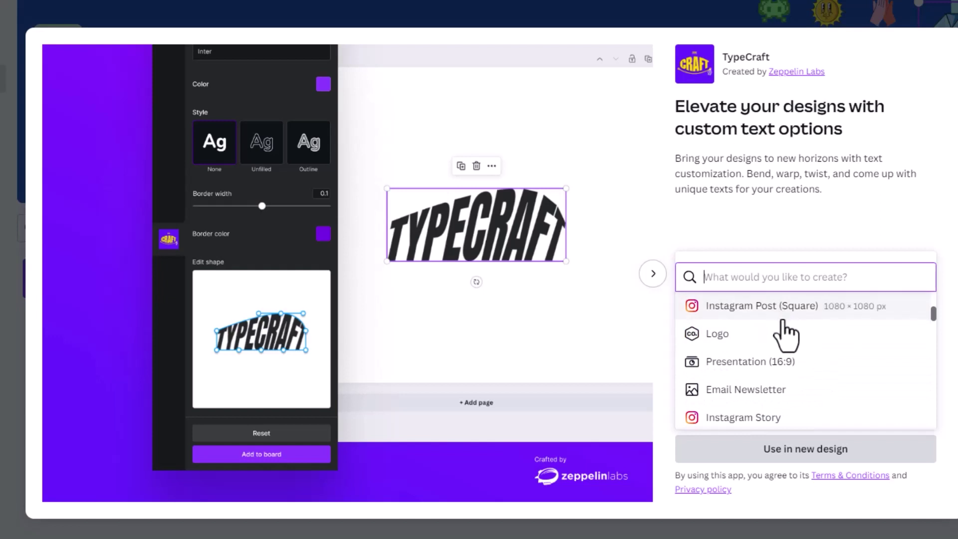
{"action": "scroll", "coordinate": [932, 317], "scroll_direction": "down", "scroll_amount": 1}
{"action": "left_click_drag", "start_coordinate": [934, 325], "coordinate": [927, 280]}
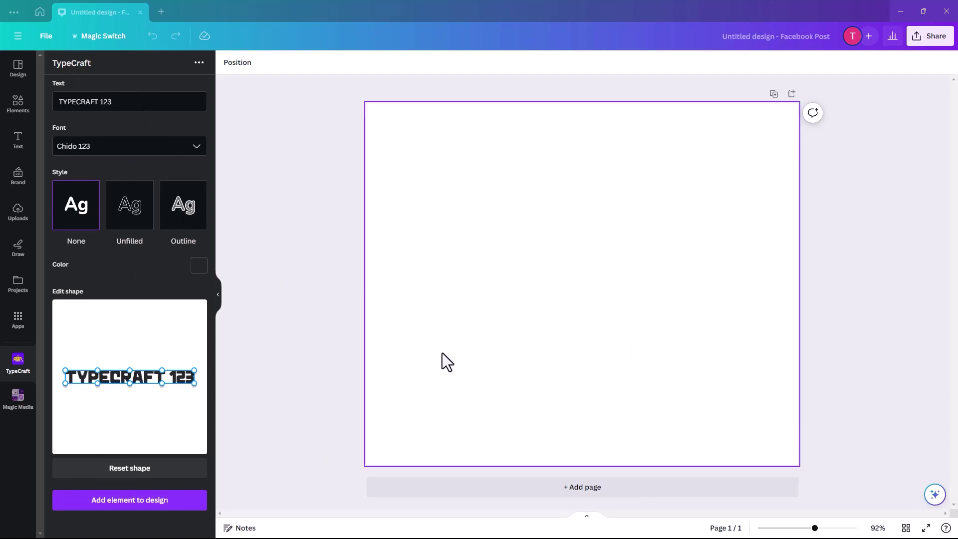
Search the editor's apps for "type" and reopen TypeCraft from the results
{"action": "left_click", "coordinate": [18, 105]}
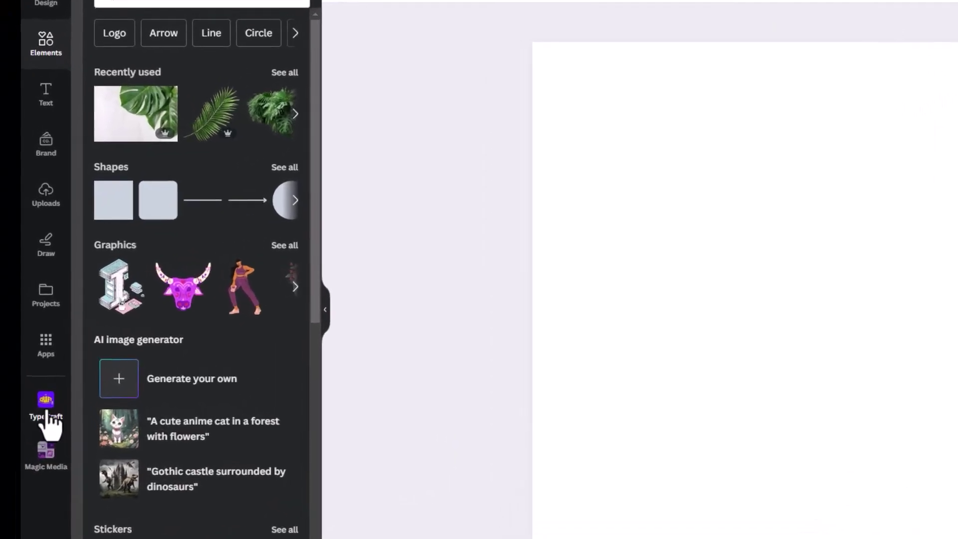
{"action": "left_click", "coordinate": [46, 347]}
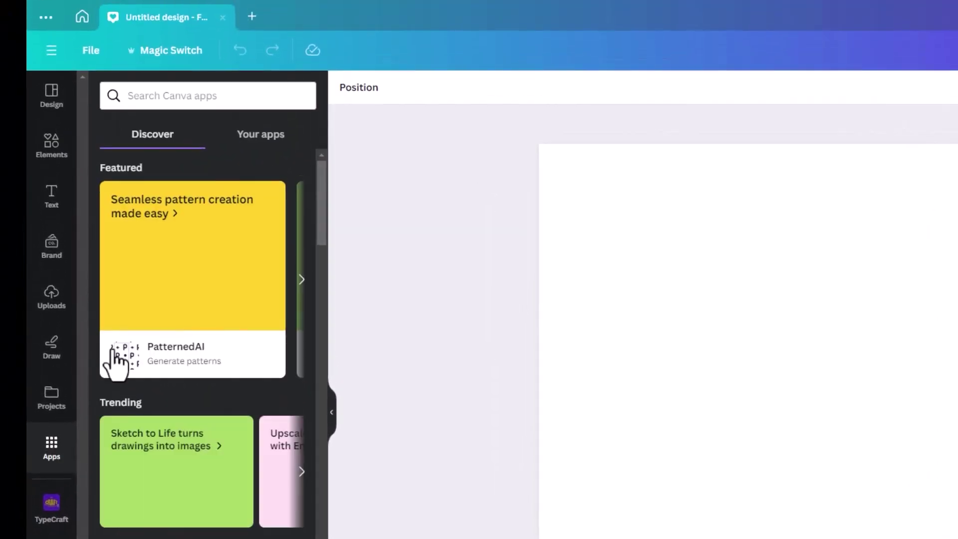
{"action": "left_click", "coordinate": [134, 95]}
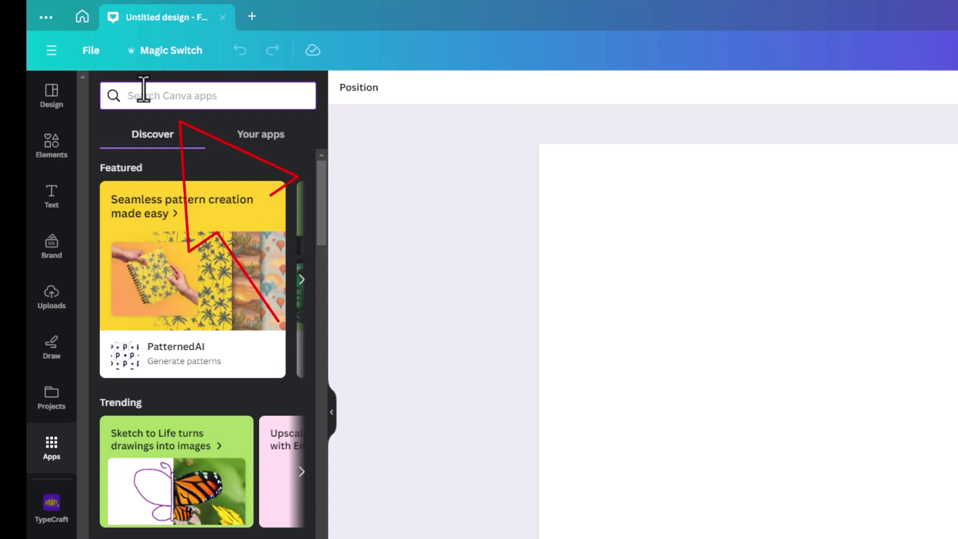
{"action": "type", "text": "type"}
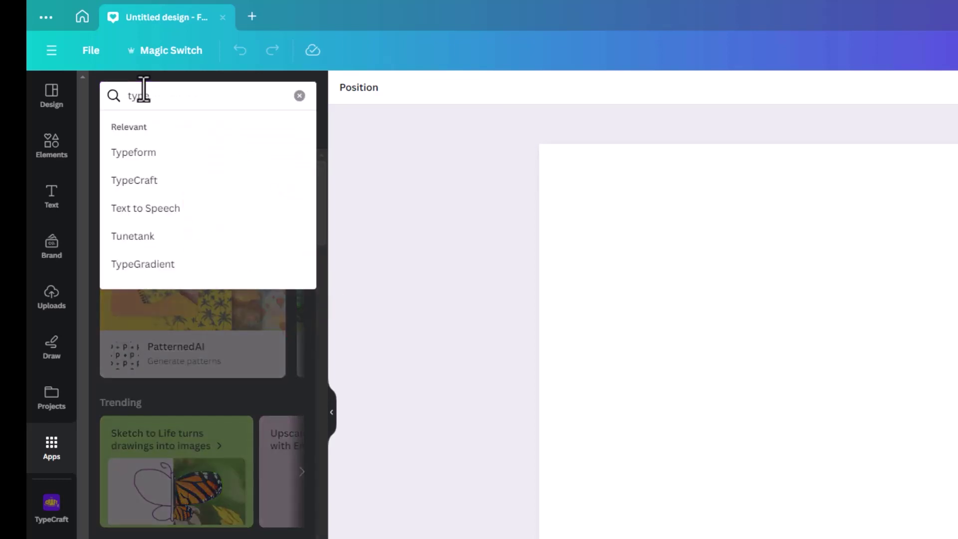
{"action": "left_click", "coordinate": [139, 183]}
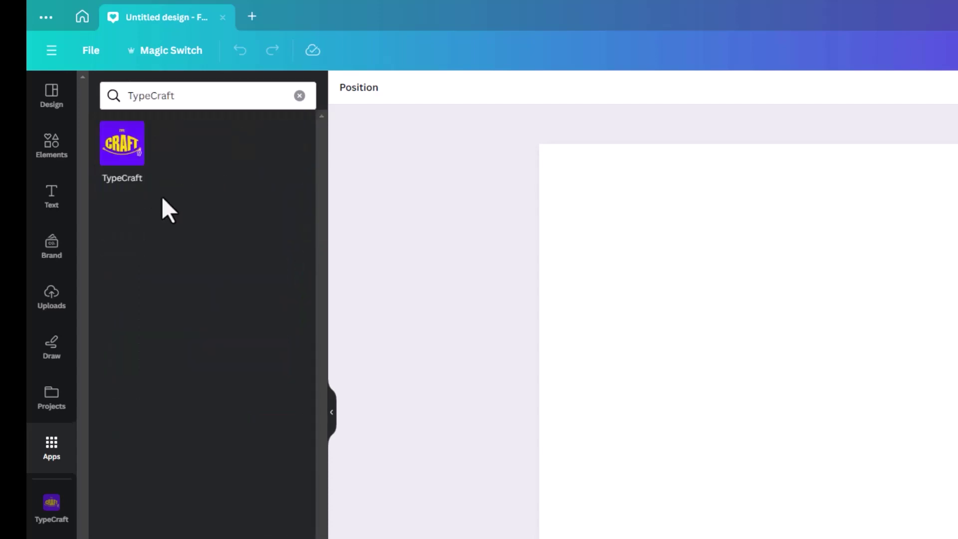
{"action": "left_click", "coordinate": [121, 152]}
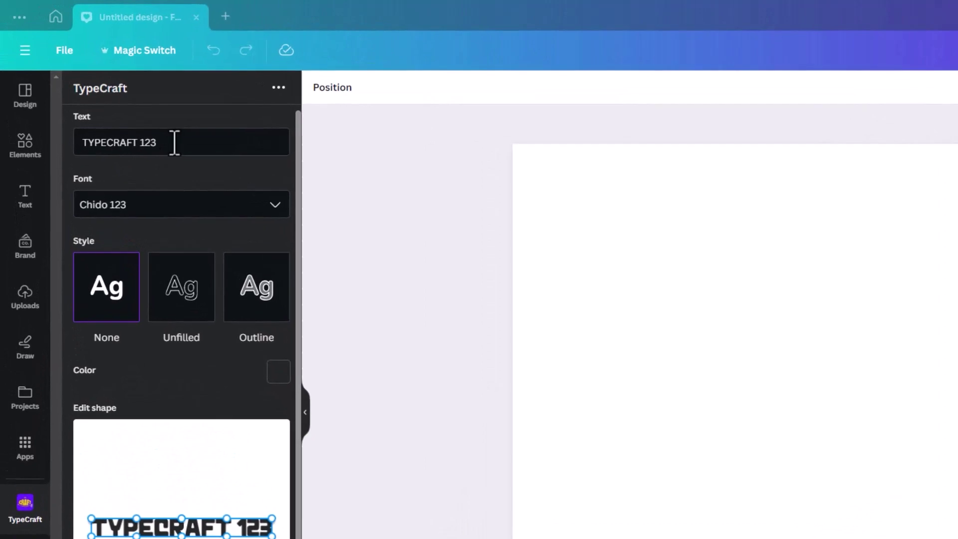
Replace the TypeCraft sample text with "balloon" and set its font to Coupon 123
{"action": "left_click_drag", "start_coordinate": [87, 107], "coordinate": [64, 107]}
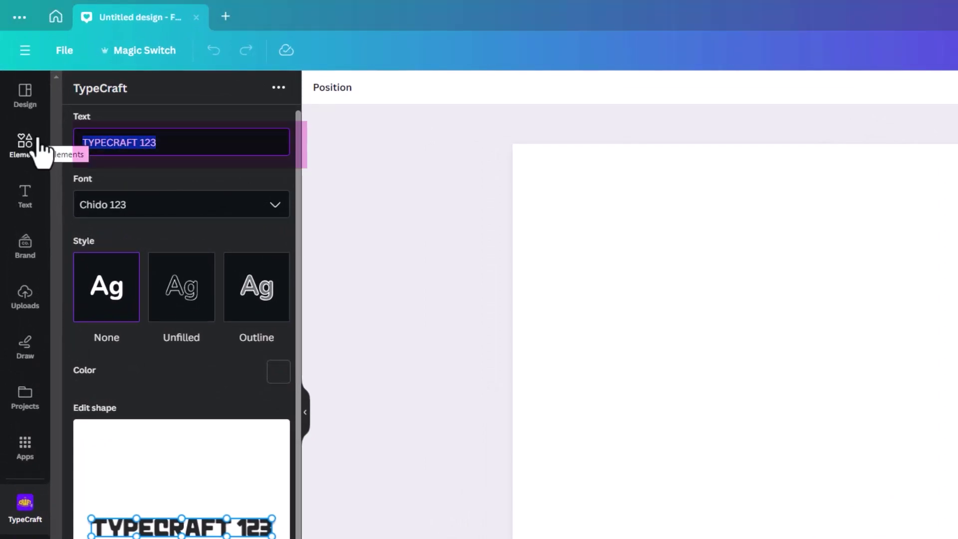
{"action": "type", "text": "balloon"}
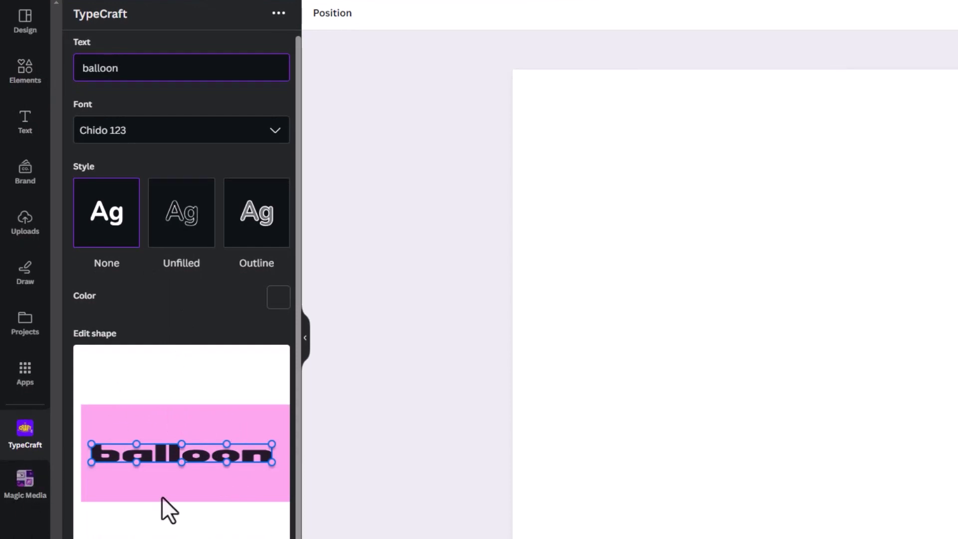
{"action": "left_click", "coordinate": [274, 131]}
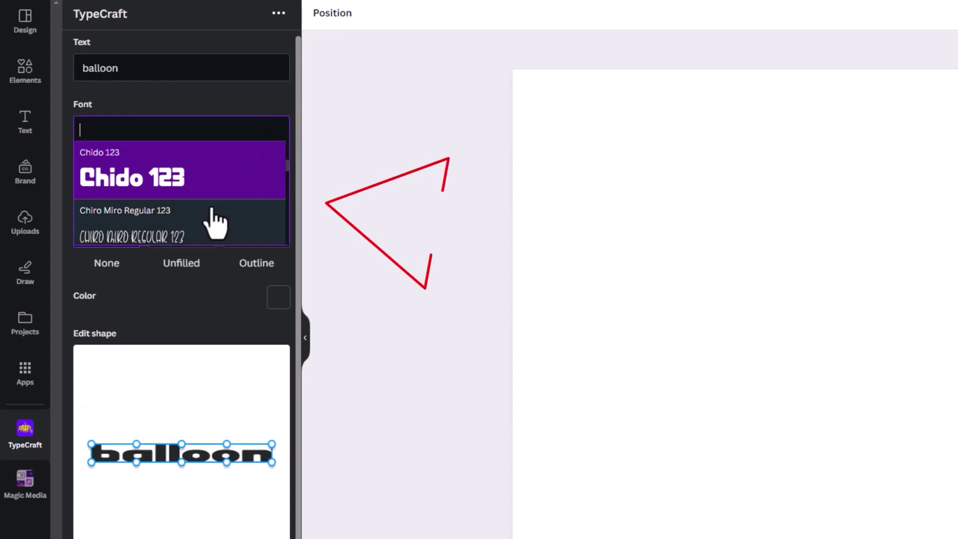
{"action": "scroll", "coordinate": [208, 207], "scroll_direction": "down", "scroll_amount": 4}
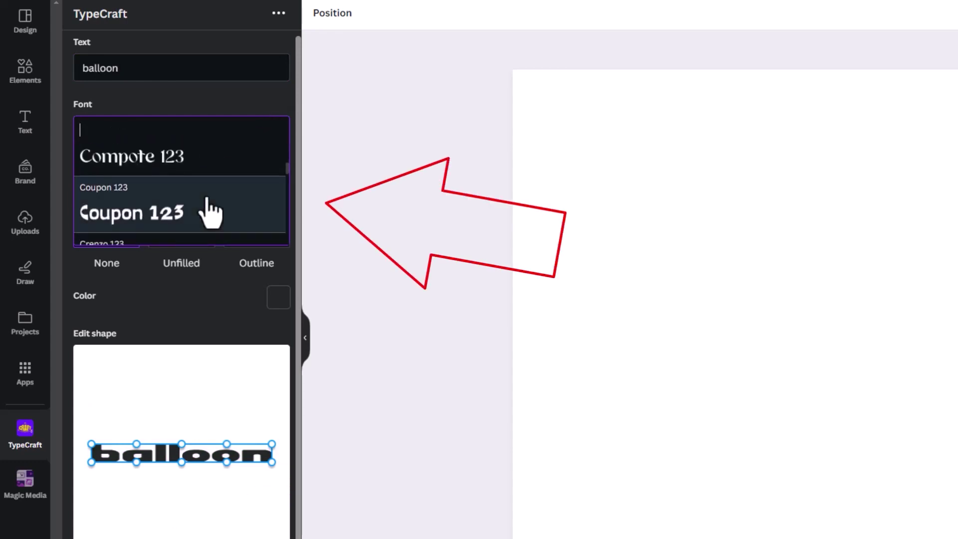
{"action": "left_click", "coordinate": [202, 213]}
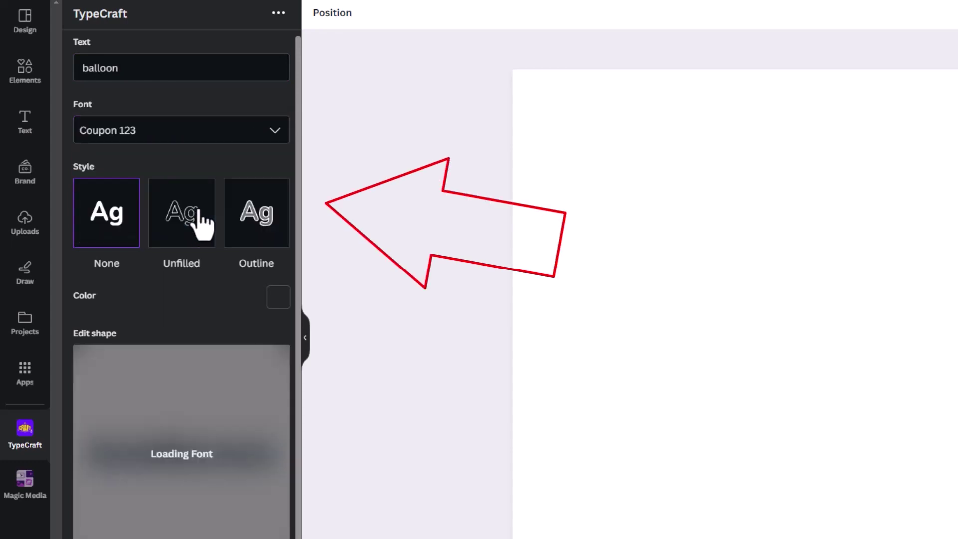
Change the font of the "balloon" text to Cubao 123
{"action": "left_click", "coordinate": [274, 131]}
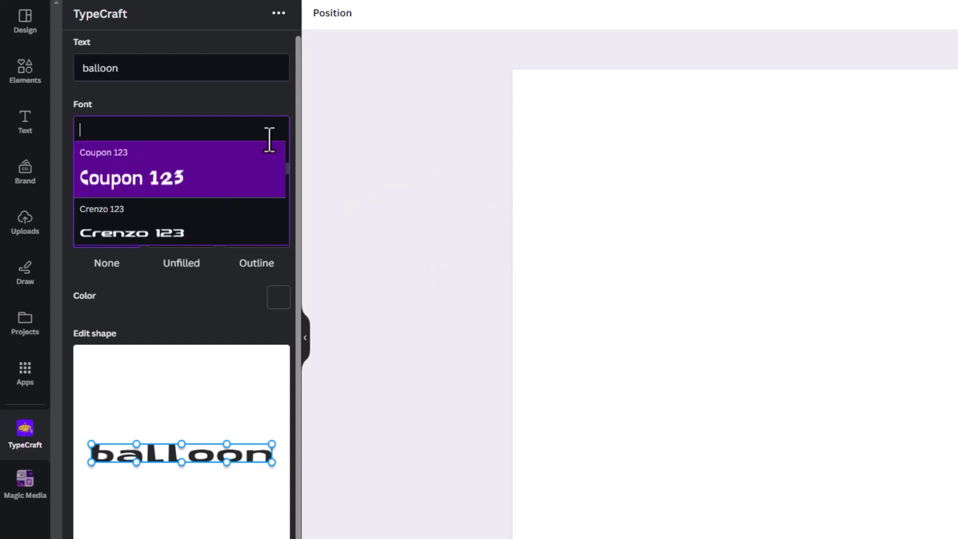
{"action": "scroll", "coordinate": [239, 224], "scroll_direction": "down", "scroll_amount": 3}
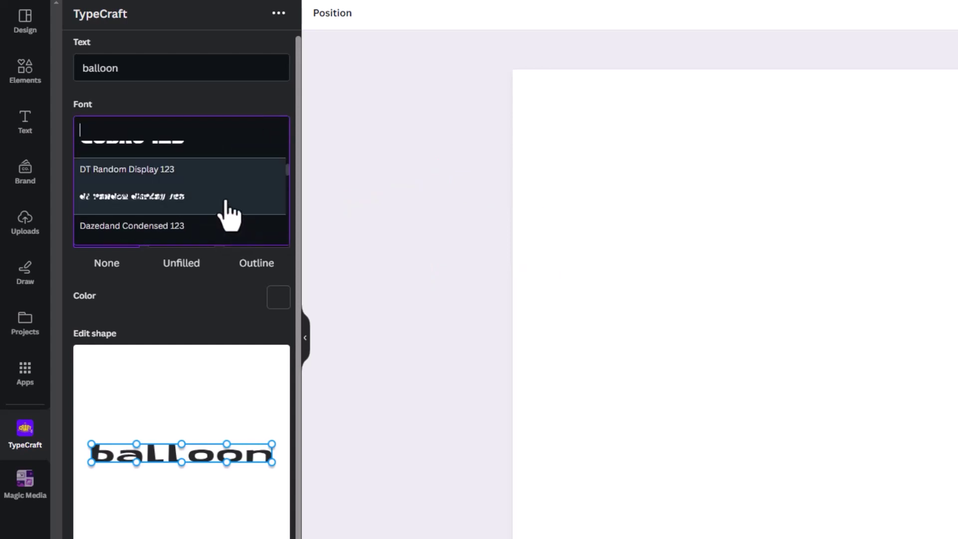
{"action": "scroll", "coordinate": [229, 212], "scroll_direction": "up", "scroll_amount": 2}
{"action": "left_click", "coordinate": [186, 210]}
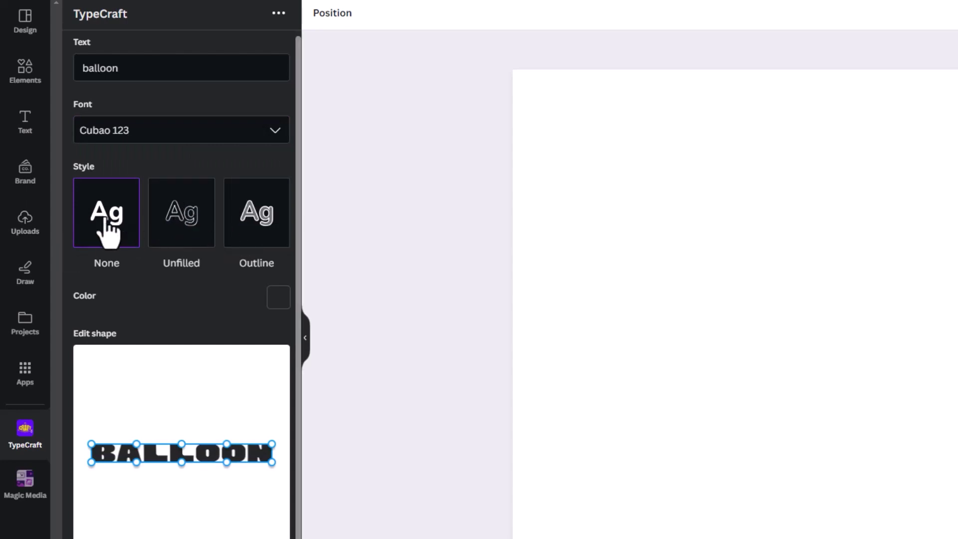
Try the Unfilled style, switch the text to Outline, and set its fill colour to red #ff0000
{"action": "left_click", "coordinate": [185, 225]}
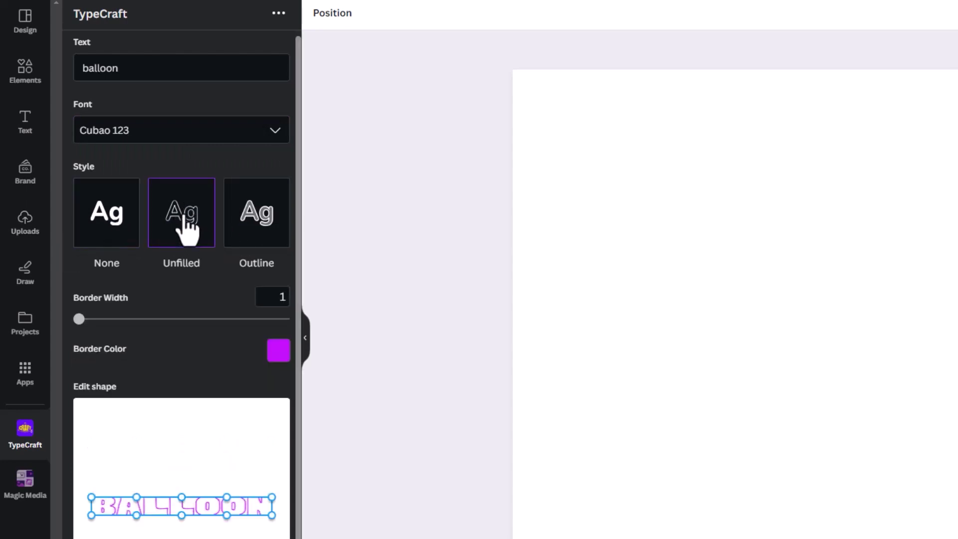
{"action": "left_click", "coordinate": [256, 224]}
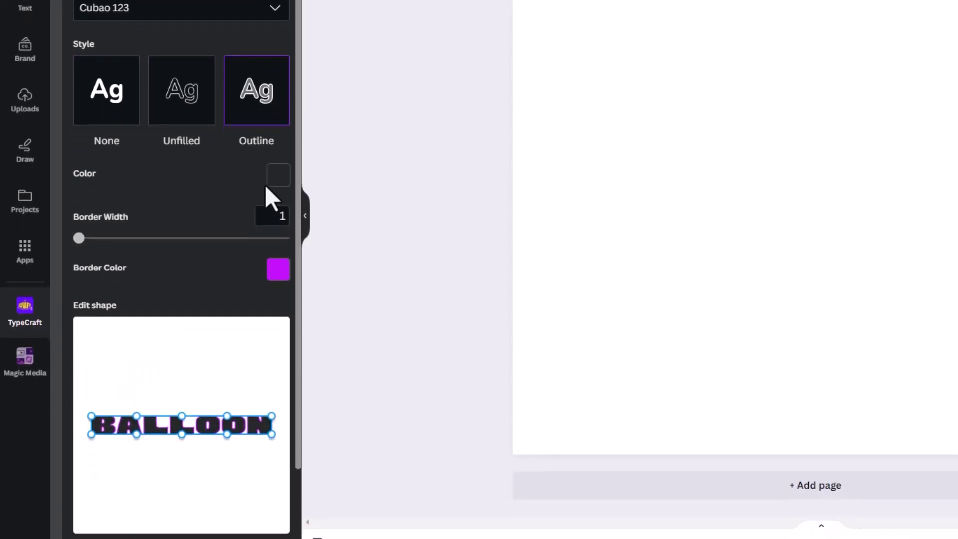
{"action": "left_click", "coordinate": [277, 179]}
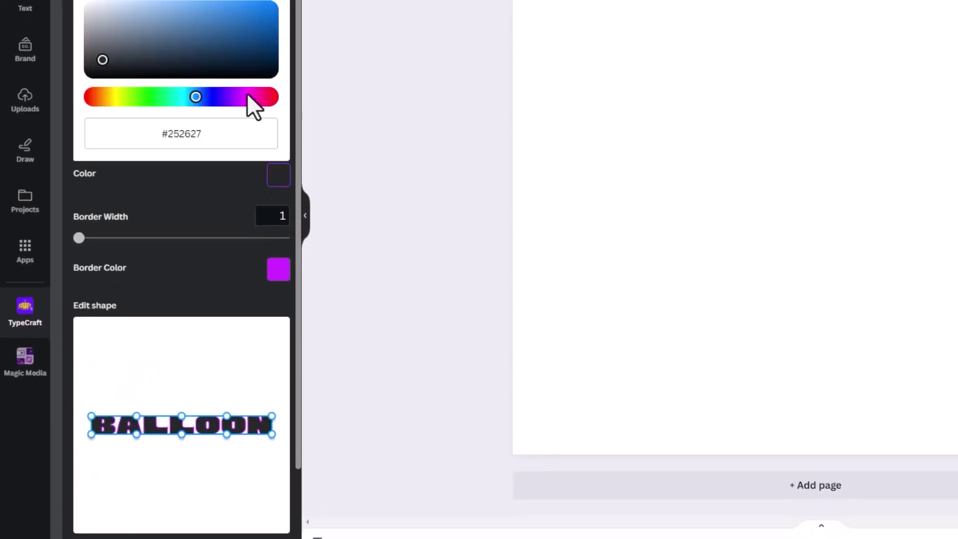
{"action": "left_click_drag", "start_coordinate": [248, 96], "coordinate": [270, 97]}
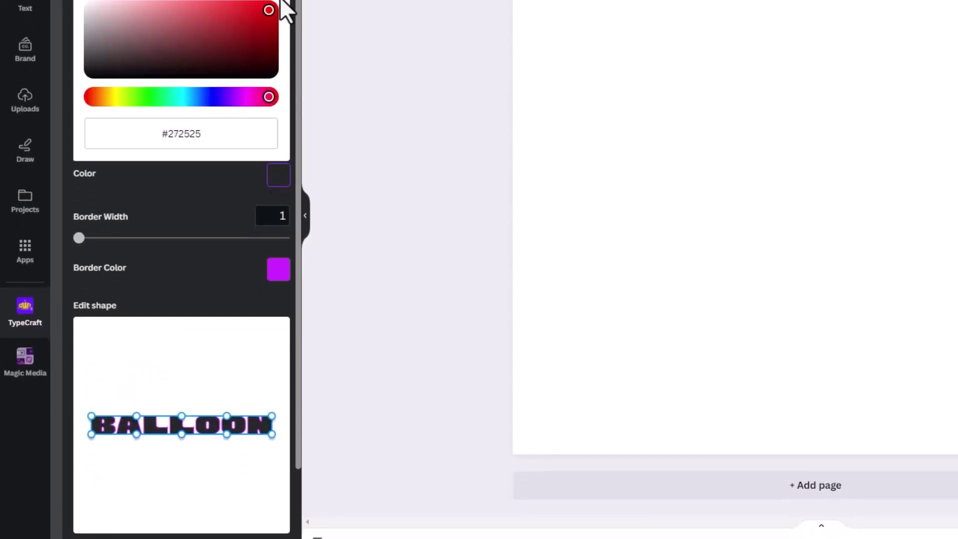
{"action": "left_click_drag", "start_coordinate": [281, 4], "coordinate": [277, 11]}
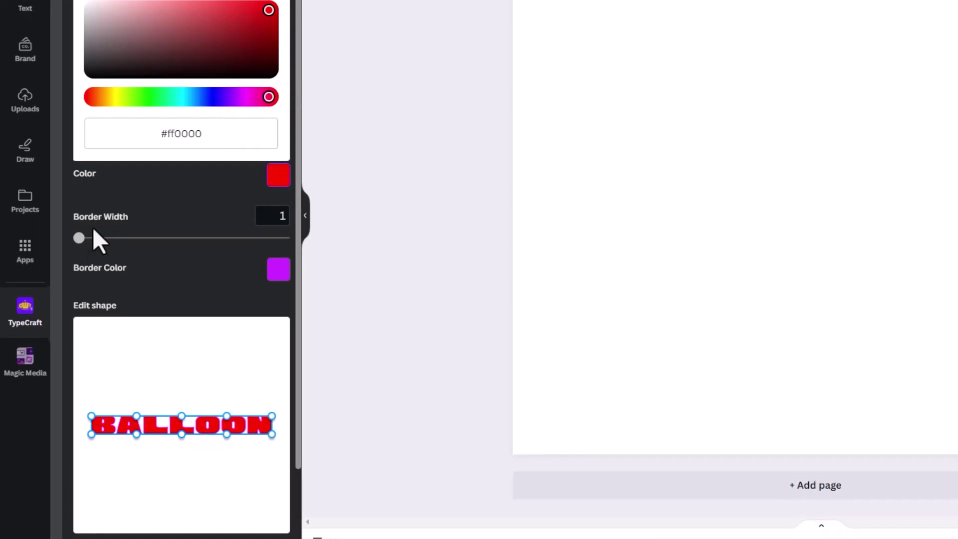
{"action": "left_click", "coordinate": [175, 196]}
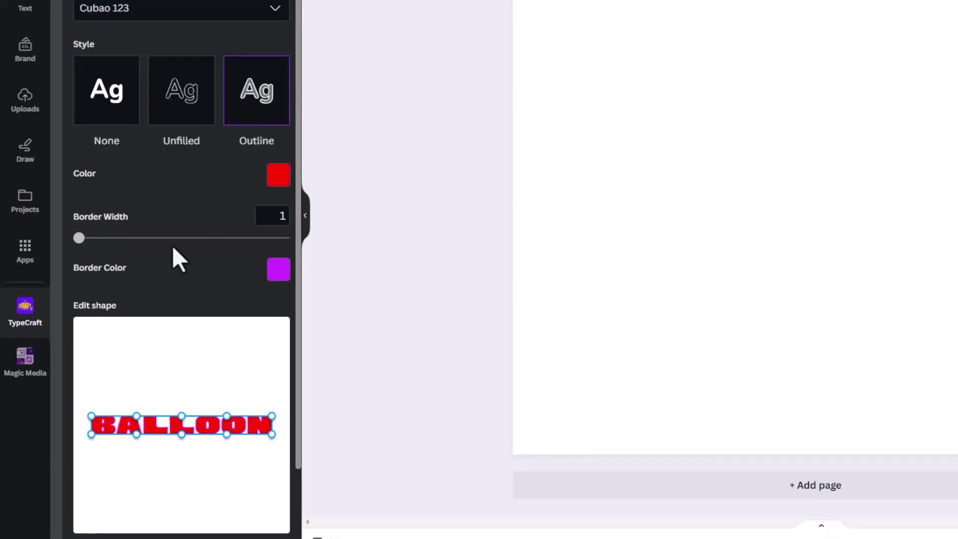
Try a border width of 2 with a more saturated purple border colour, and return the width to 1
{"action": "mouse_move", "coordinate": [78, 238]}
{"action": "left_mouse_down"}
{"action": "mouse_move", "coordinate": [134, 241]}
{"action": "mouse_move", "coordinate": [89, 236]}
{"action": "left_mouse_up"}
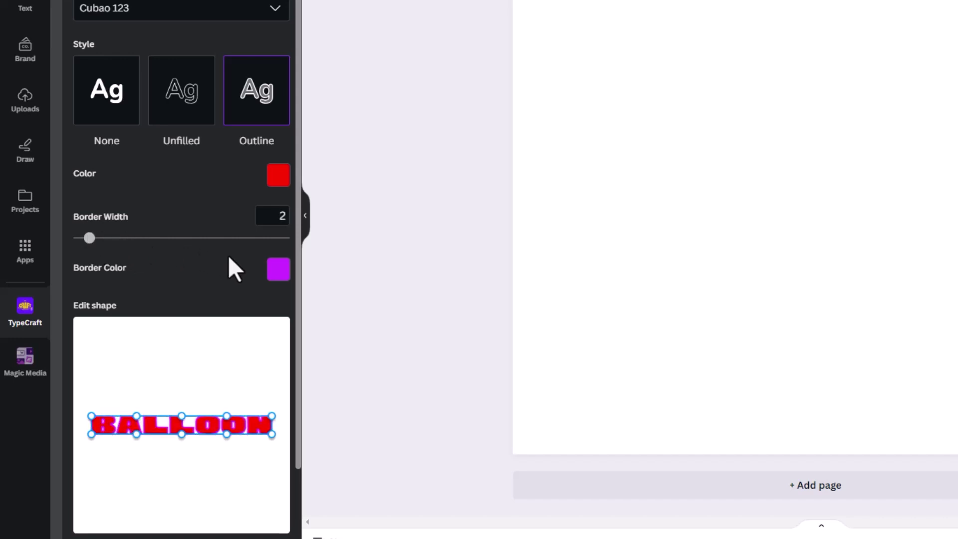
{"action": "left_click", "coordinate": [272, 270]}
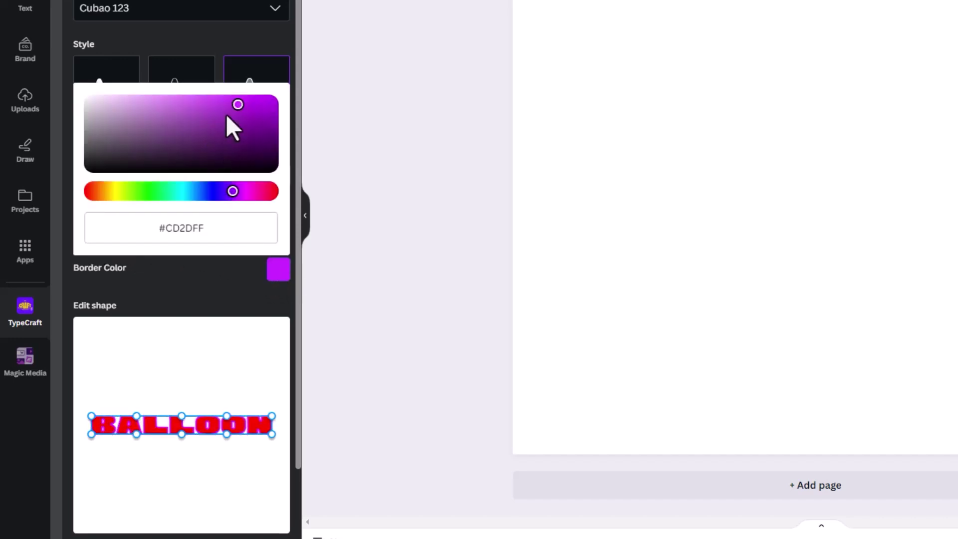
{"action": "left_click", "coordinate": [267, 104]}
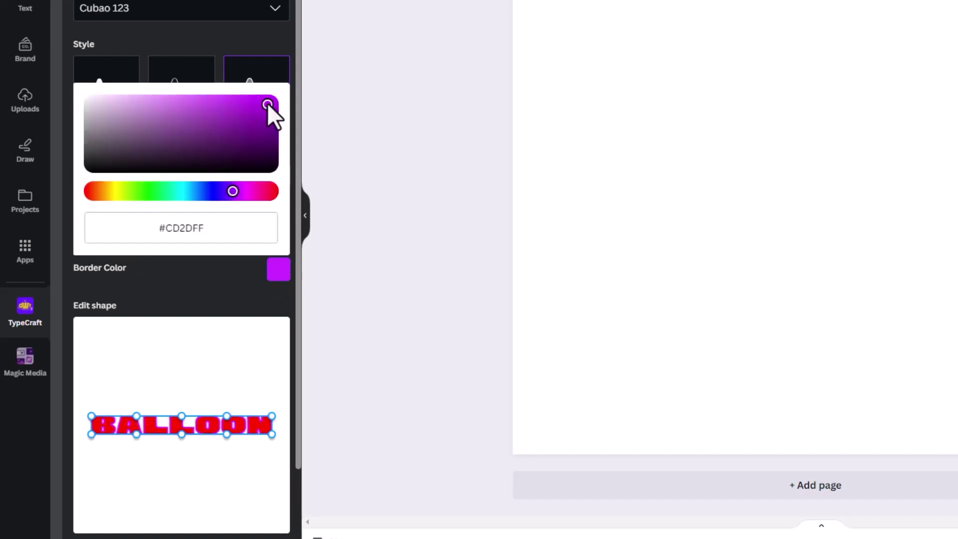
{"action": "left_click", "coordinate": [199, 283]}
{"action": "left_click", "coordinate": [78, 238]}
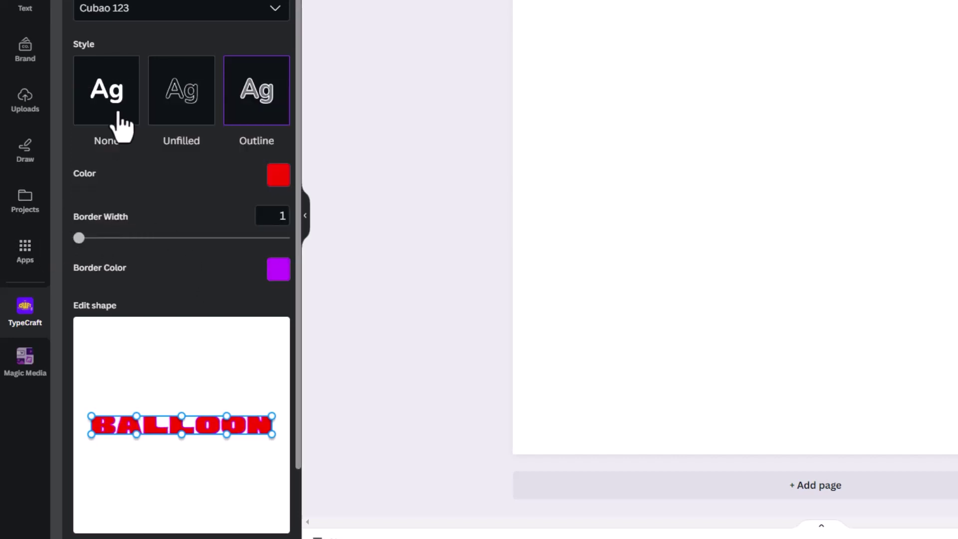
Set the text style to None and add the red "balloon" text to the design
{"action": "left_click", "coordinate": [119, 114]}
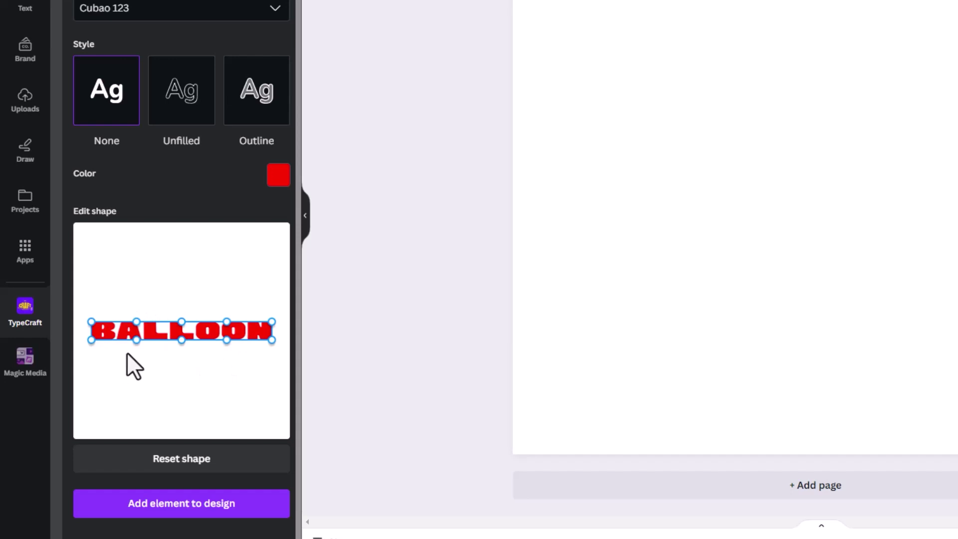
{"action": "scroll", "coordinate": [159, 501], "scroll_direction": "down", "scroll_amount": 2}
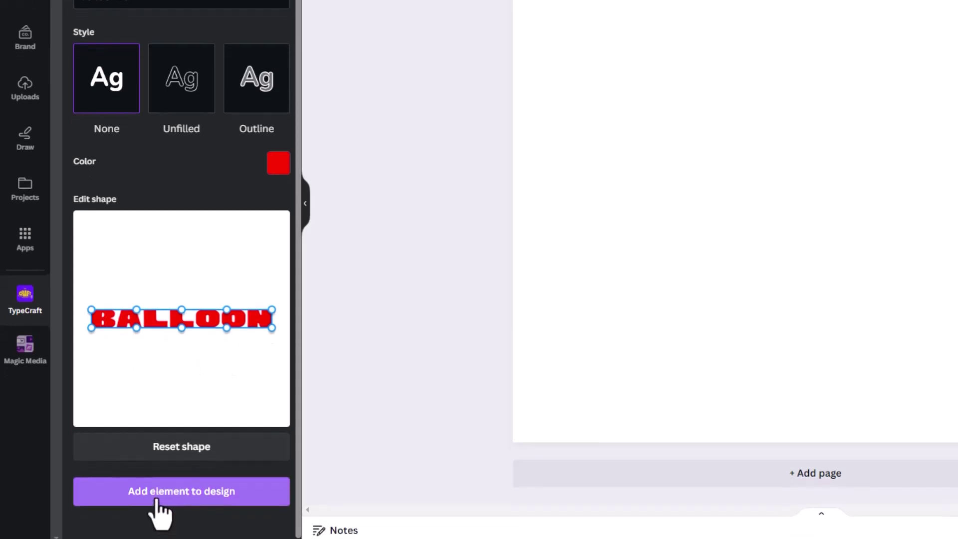
{"action": "left_click", "coordinate": [184, 492]}
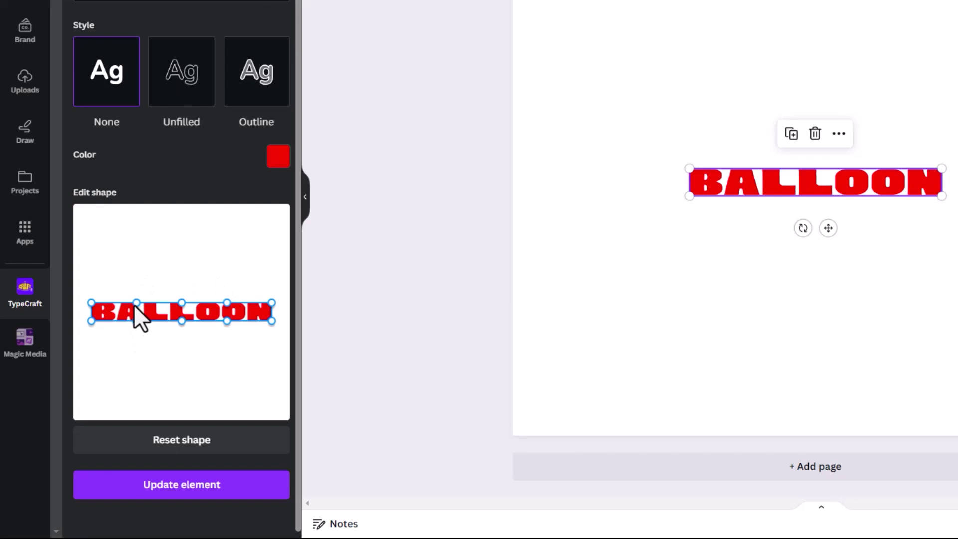
Reshape the top edge of the "balloon" text into a high upward arch and update the element in the design
{"action": "left_click_drag", "start_coordinate": [137, 301], "coordinate": [138, 252]}
{"action": "left_click_drag", "start_coordinate": [179, 301], "coordinate": [205, 257]}
{"action": "left_click_drag", "start_coordinate": [159, 206], "coordinate": [136, 243]}
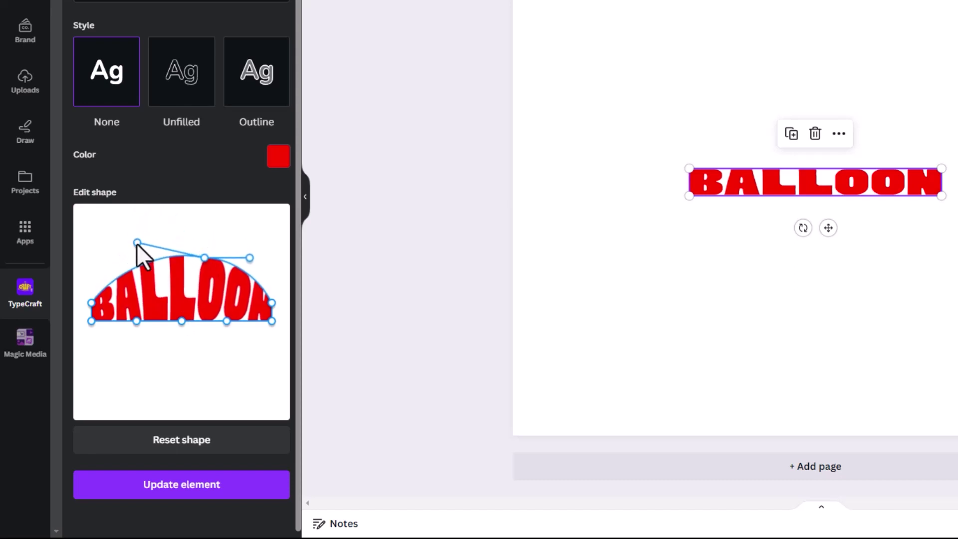
{"action": "left_click_drag", "start_coordinate": [205, 261], "coordinate": [247, 235]}
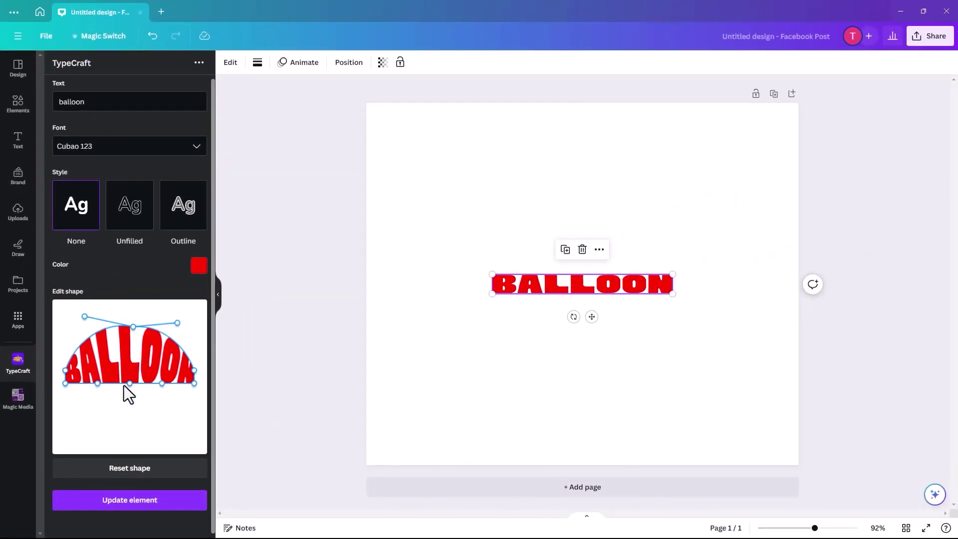
{"action": "left_click", "coordinate": [120, 503]}
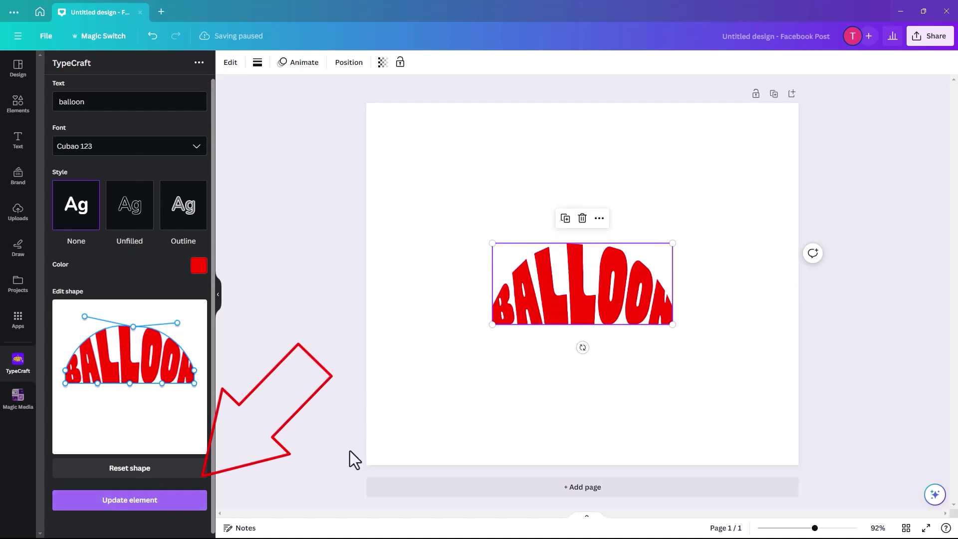
Curve the bottom edge of the "balloon" text downward into a rounded shape, update the element and reposition it on the page
{"action": "left_click_drag", "start_coordinate": [578, 302], "coordinate": [578, 216]}
{"action": "left_click_drag", "start_coordinate": [128, 384], "coordinate": [130, 429]}
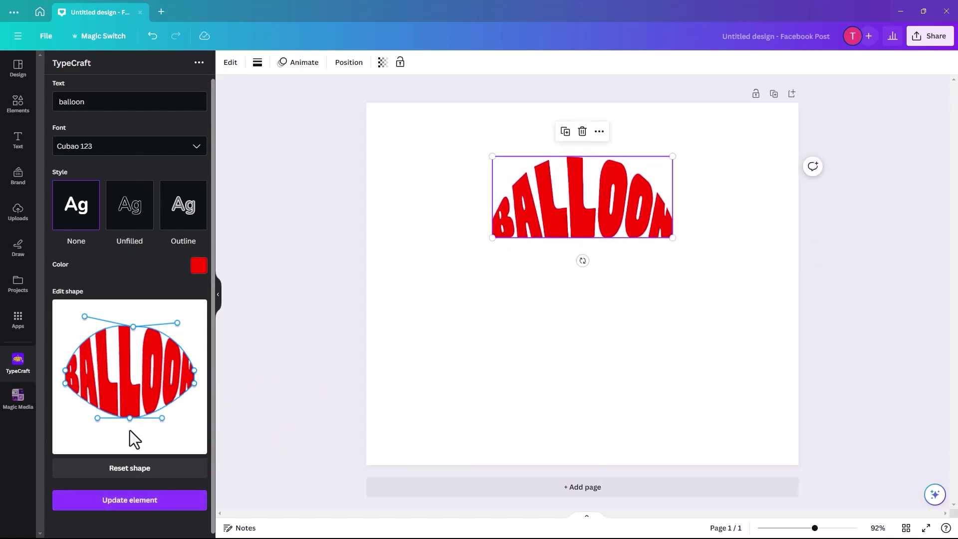
{"action": "left_click", "coordinate": [120, 511]}
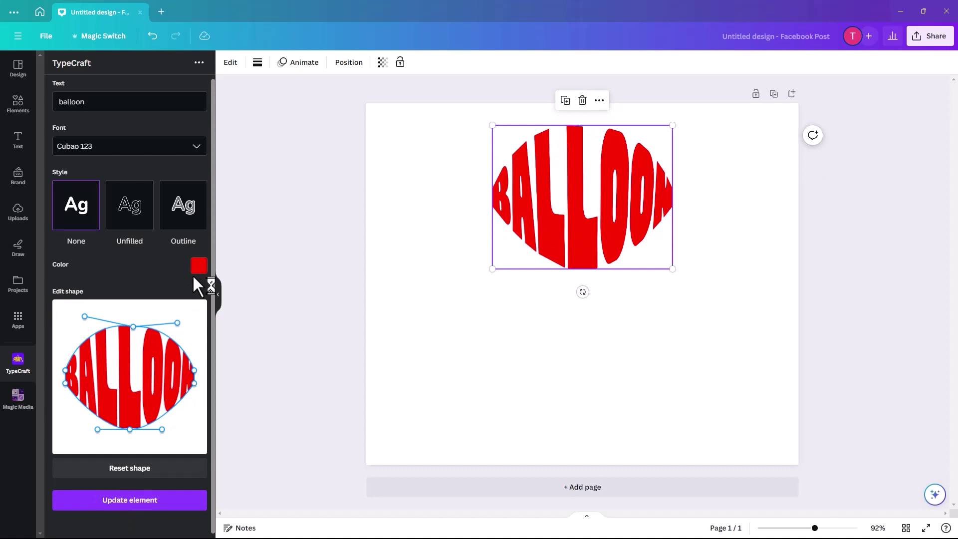
{"action": "left_click_drag", "start_coordinate": [576, 241], "coordinate": [564, 288]}
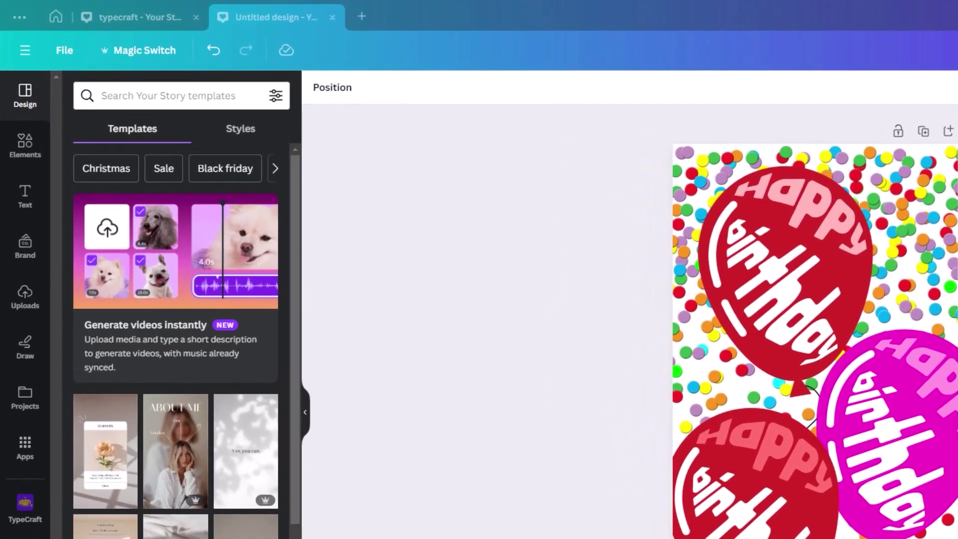
Add a blank second page to the Your Story design and search the graphics for "balloon"
{"action": "key", "text": "ctrl+Return"}
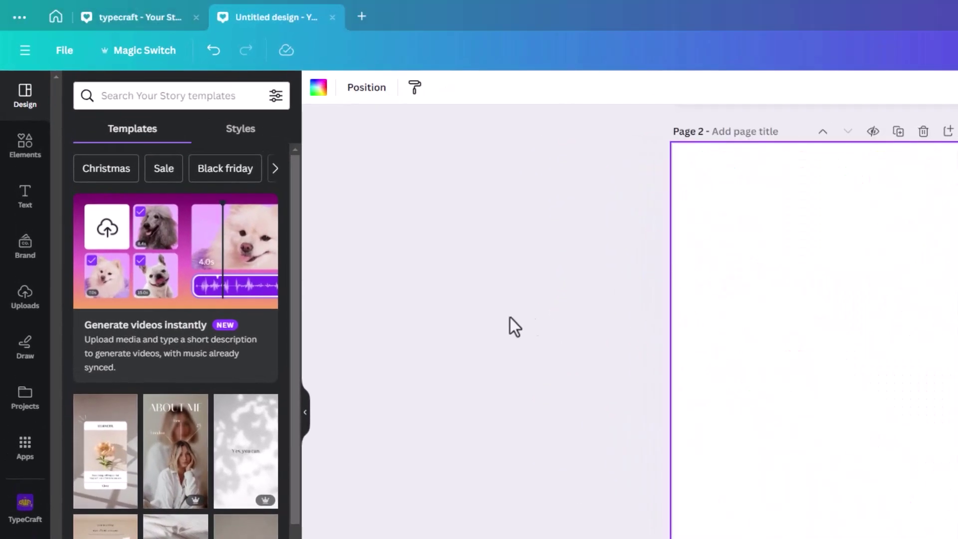
{"action": "left_click", "coordinate": [114, 95]}
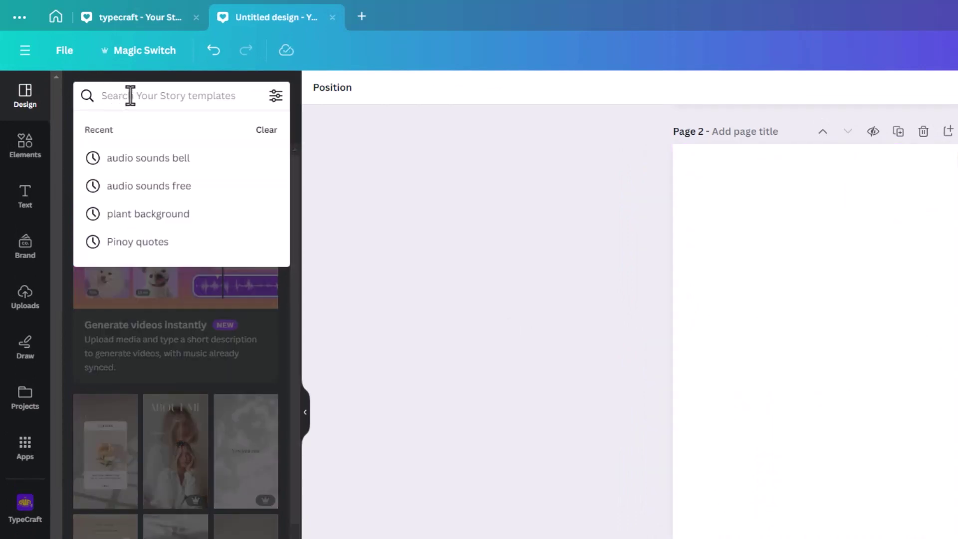
{"action": "left_click", "coordinate": [25, 144]}
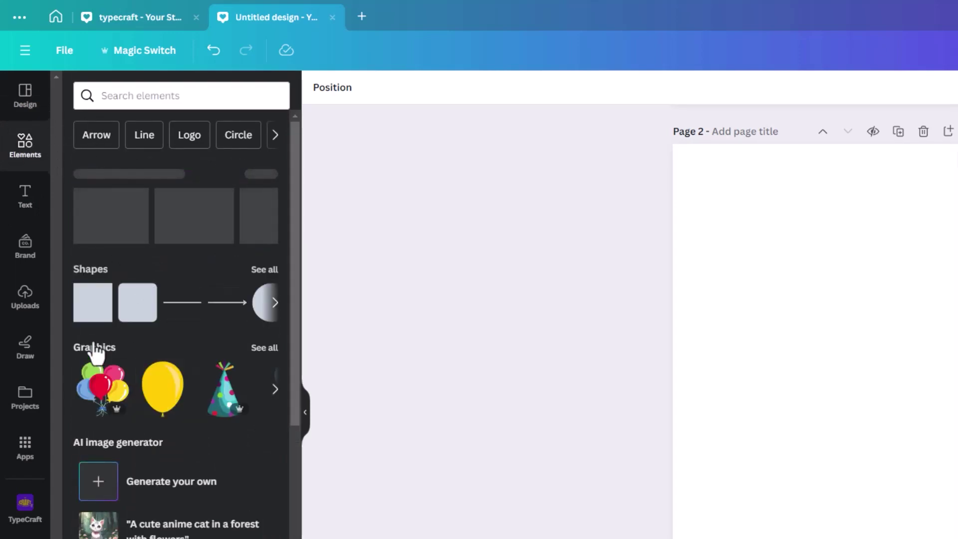
{"action": "left_click", "coordinate": [94, 350]}
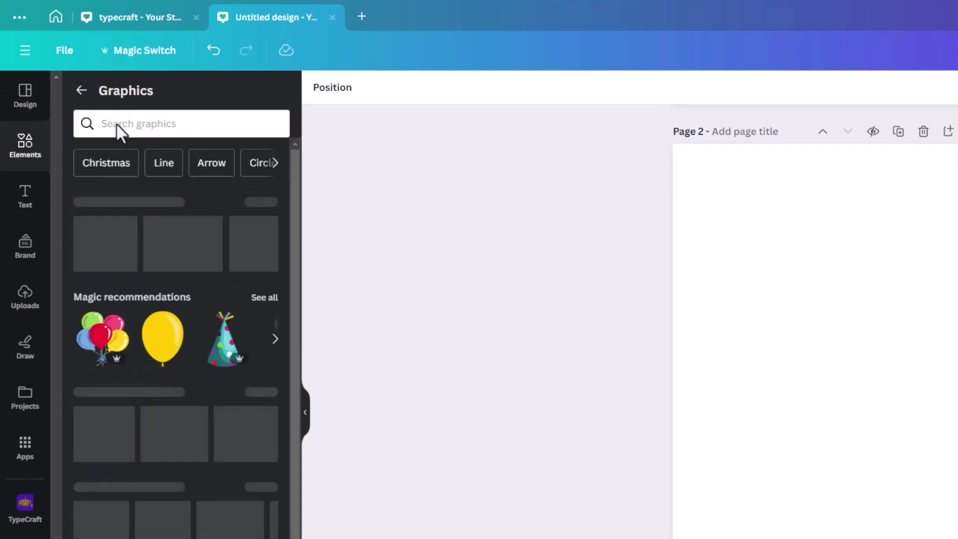
{"action": "left_click", "coordinate": [116, 123]}
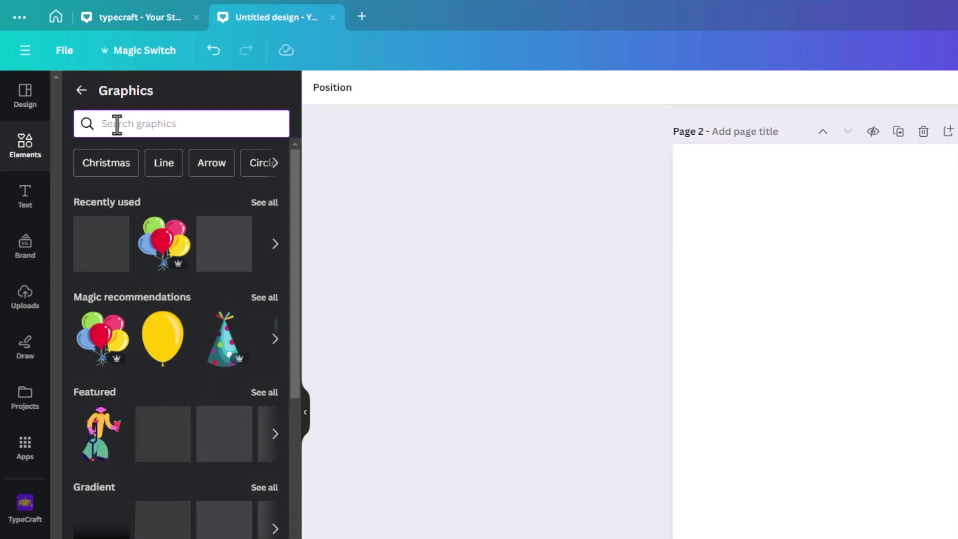
{"action": "type", "text": "balloon"}
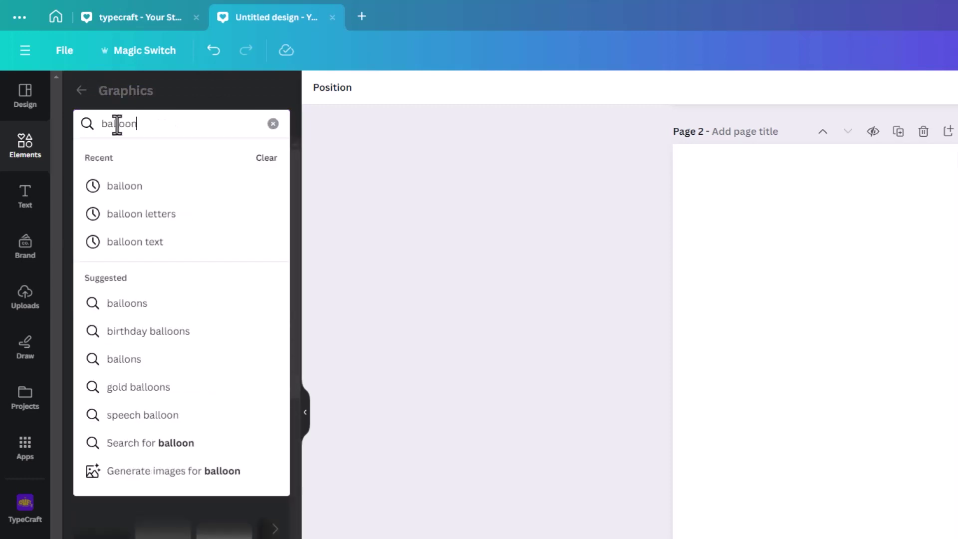
{"action": "left_click", "coordinate": [161, 186]}
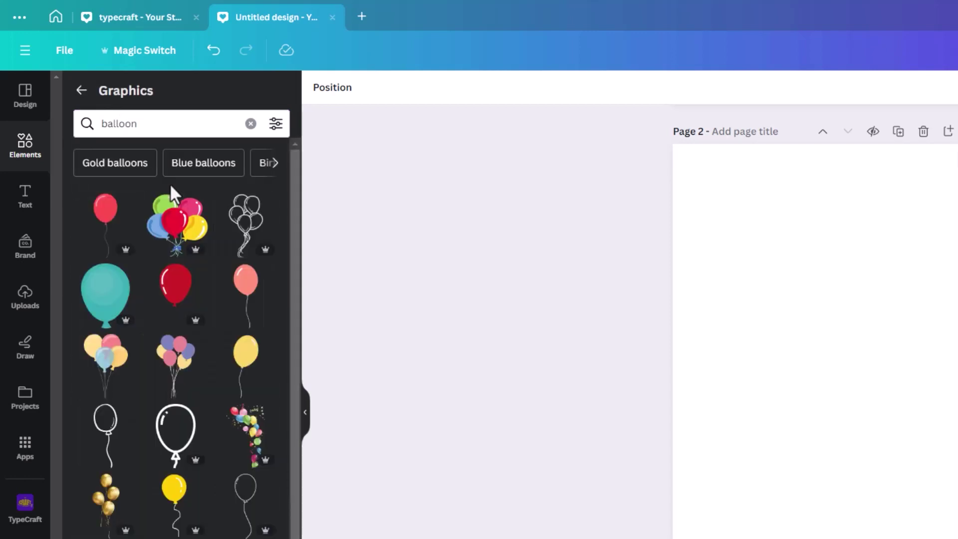
Add the dark red balloon graphic with white highlights, shrink it slightly and place it in the upper left area of page 2
{"action": "left_click", "coordinate": [175, 292]}
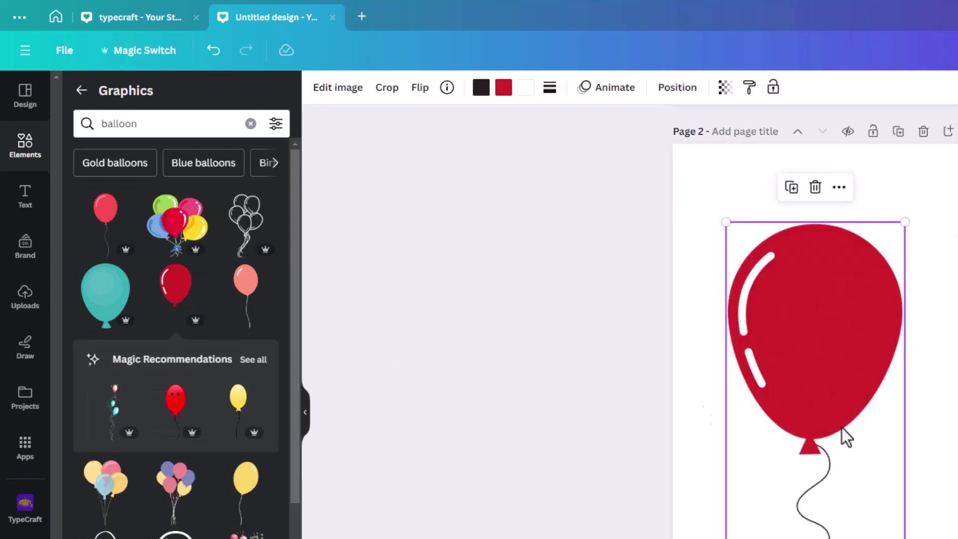
{"action": "left_click_drag", "start_coordinate": [784, 420], "coordinate": [815, 342]}
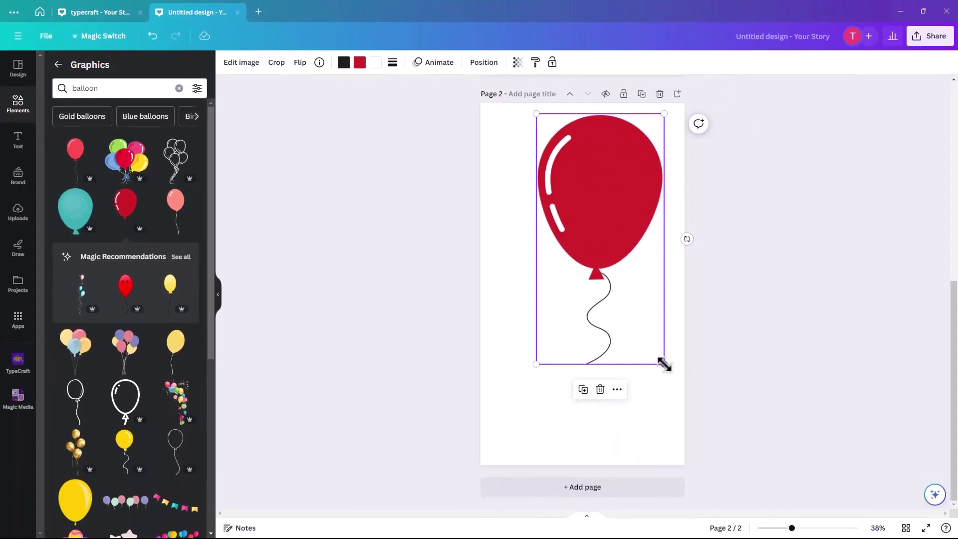
{"action": "left_click_drag", "start_coordinate": [661, 359], "coordinate": [646, 338]}
{"action": "left_click_drag", "start_coordinate": [568, 195], "coordinate": [540, 197]}
{"action": "left_click", "coordinate": [627, 209]}
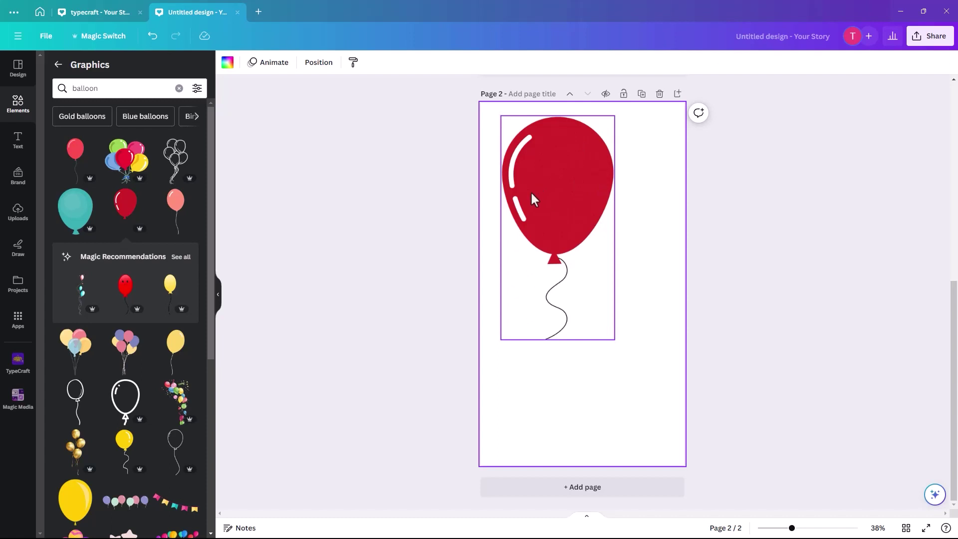
{"action": "left_click", "coordinate": [435, 214]}
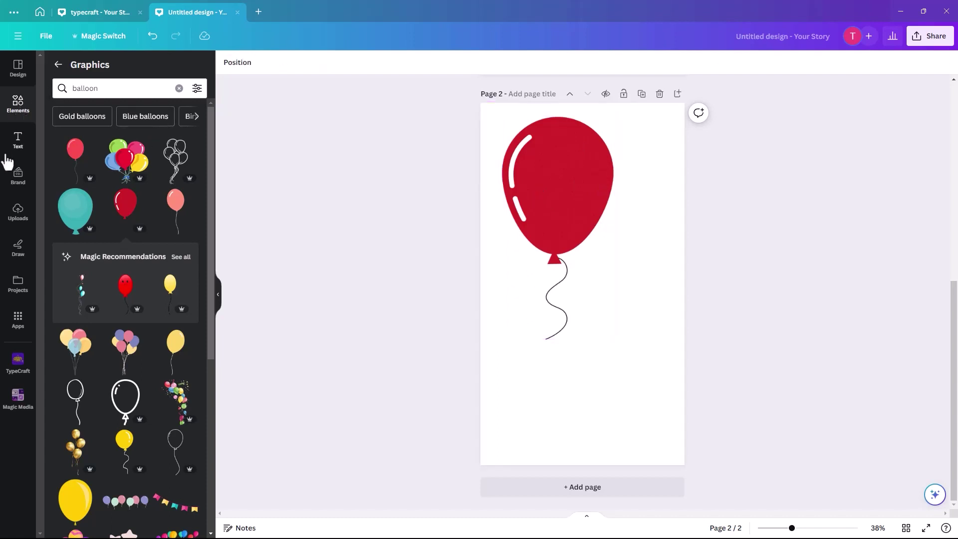
Create the text "Happy" in TypeCraft with the Auber Bold 123 font and add it to the page
{"action": "left_click", "coordinate": [17, 366]}
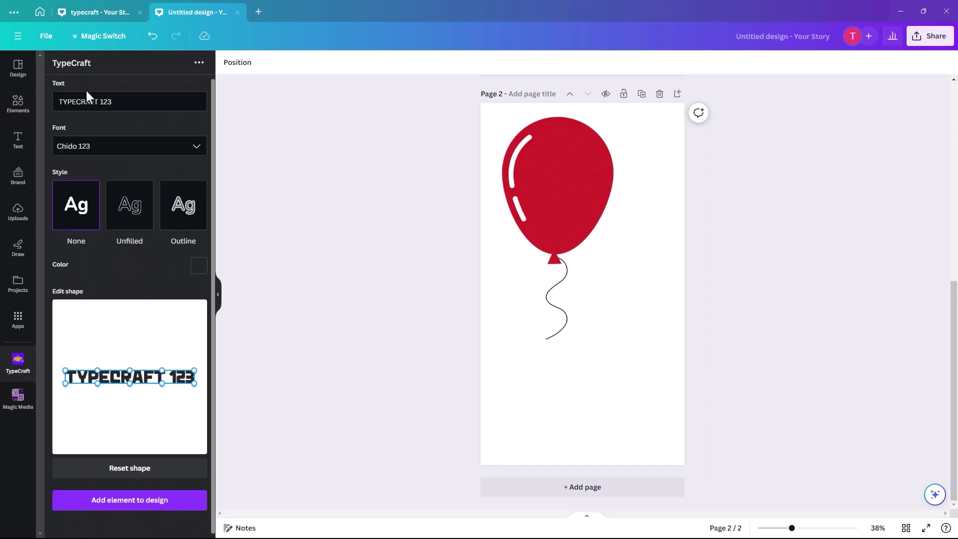
{"action": "triple_click", "coordinate": [82, 102]}
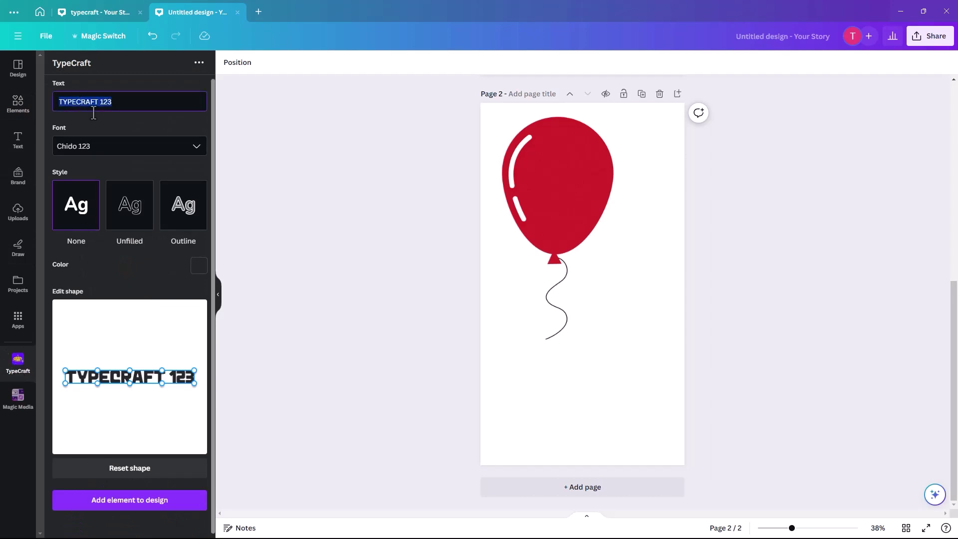
{"action": "type", "text": "Happy"}
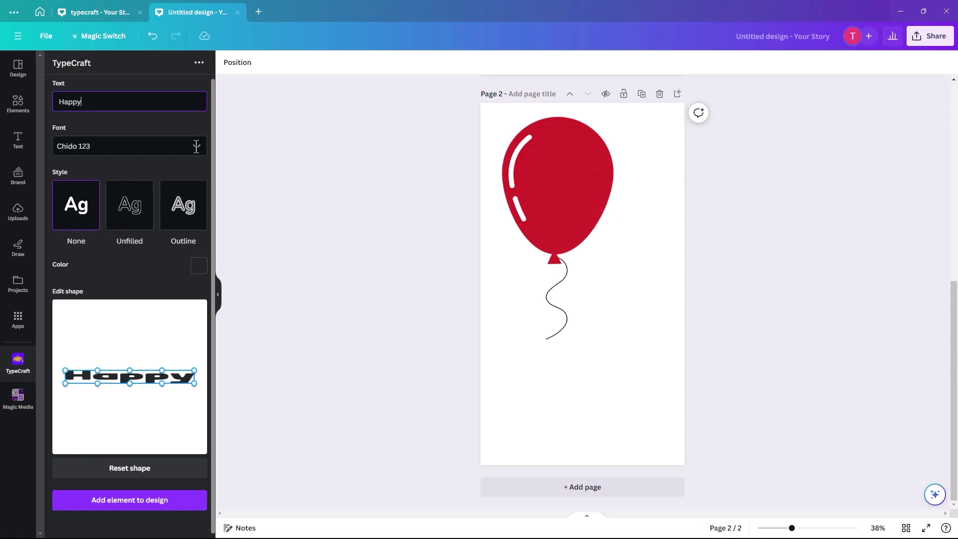
{"action": "left_click", "coordinate": [195, 146]}
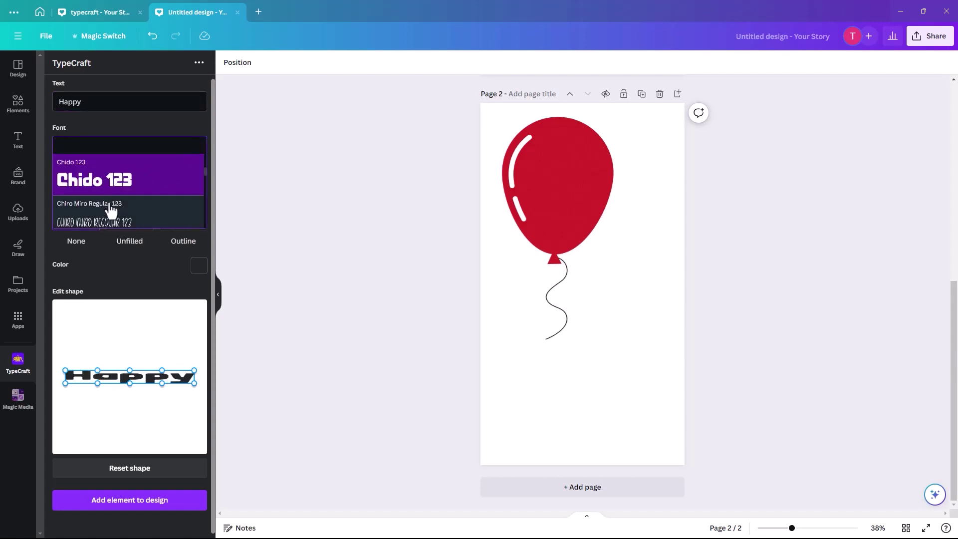
{"action": "scroll", "coordinate": [112, 208], "scroll_direction": "up", "scroll_amount": 3}
{"action": "scroll", "coordinate": [192, 188], "scroll_direction": "up", "scroll_amount": 2}
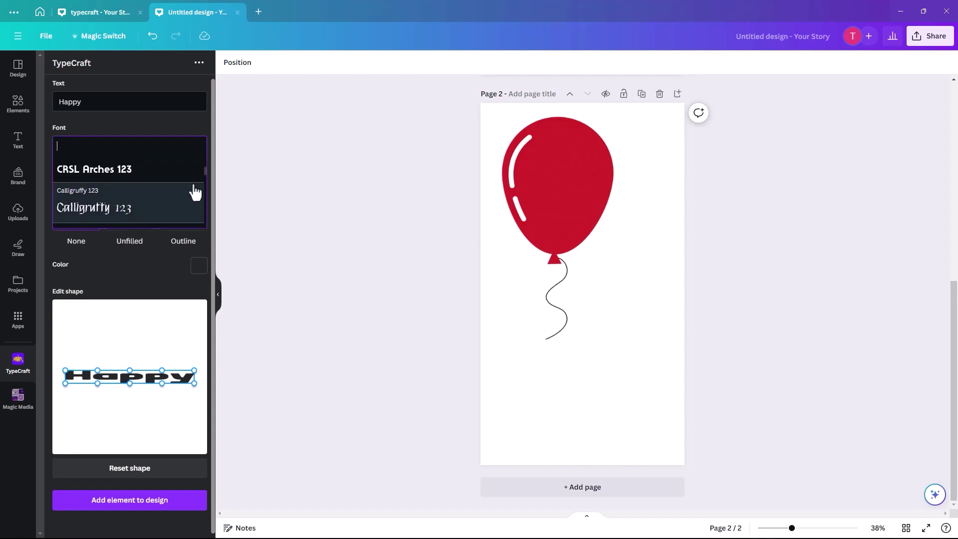
{"action": "key", "text": "Escape"}
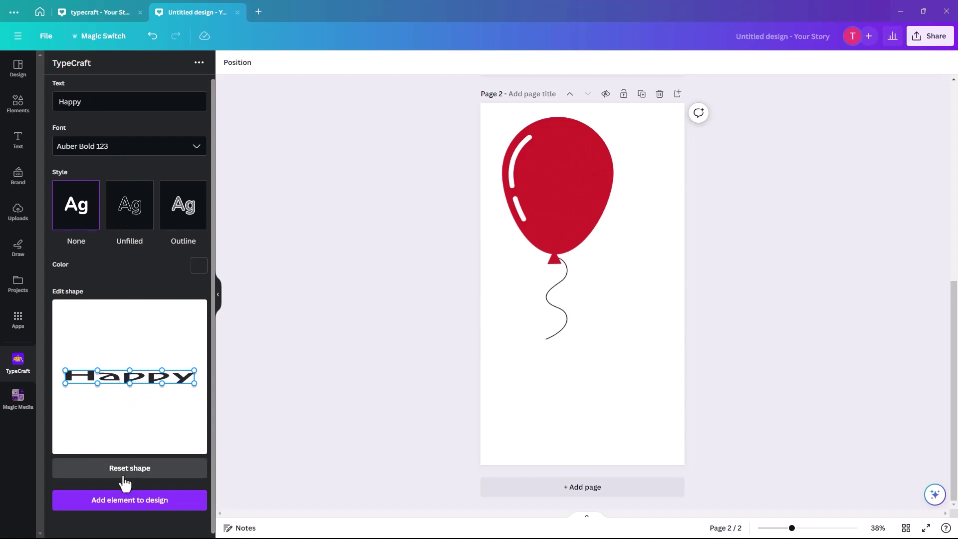
{"action": "left_click", "coordinate": [112, 507]}
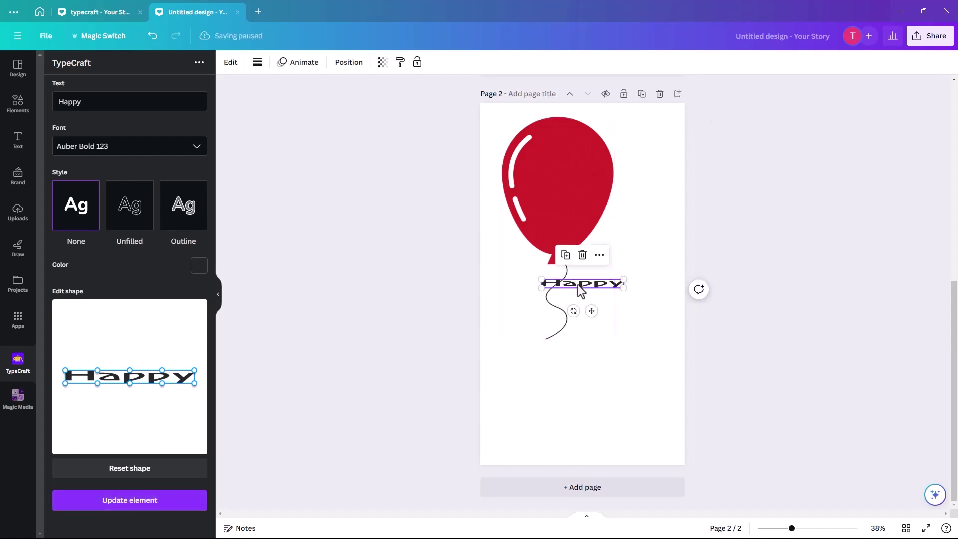
Move the "Happy" text onto the red balloon and tilt it downward to the right, following the balloon's upper-right edge
{"action": "left_click_drag", "start_coordinate": [586, 87], "coordinate": [558, 143]}
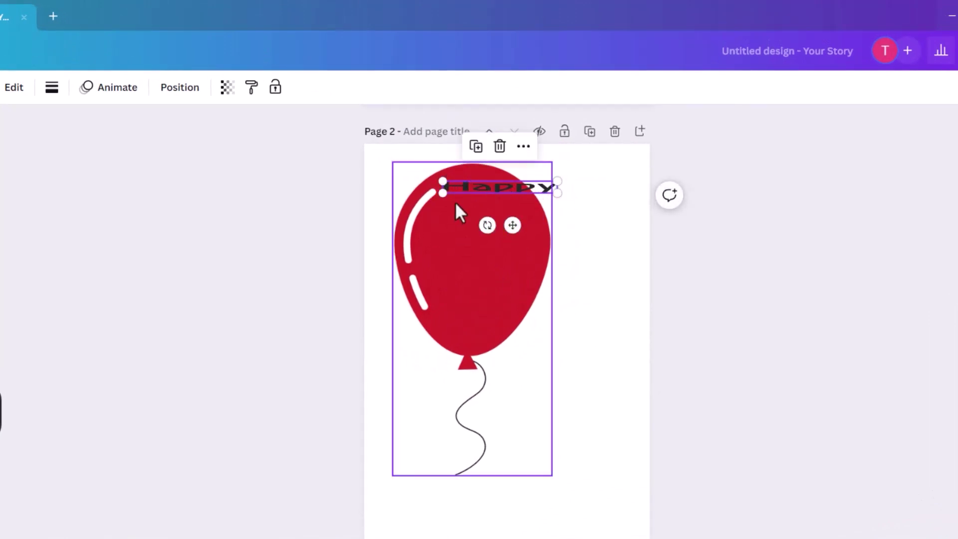
{"action": "left_click_drag", "start_coordinate": [487, 225], "coordinate": [457, 219]}
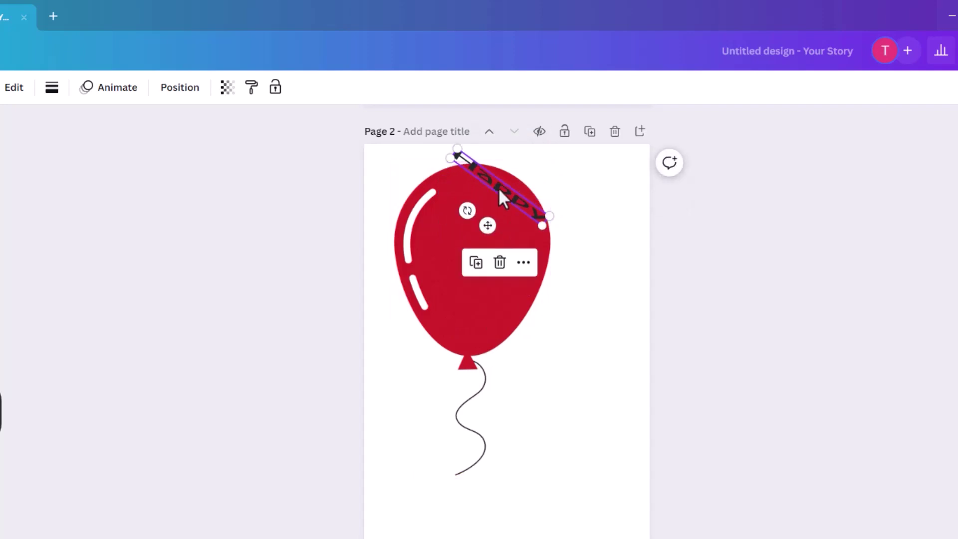
{"action": "left_click", "coordinate": [491, 215]}
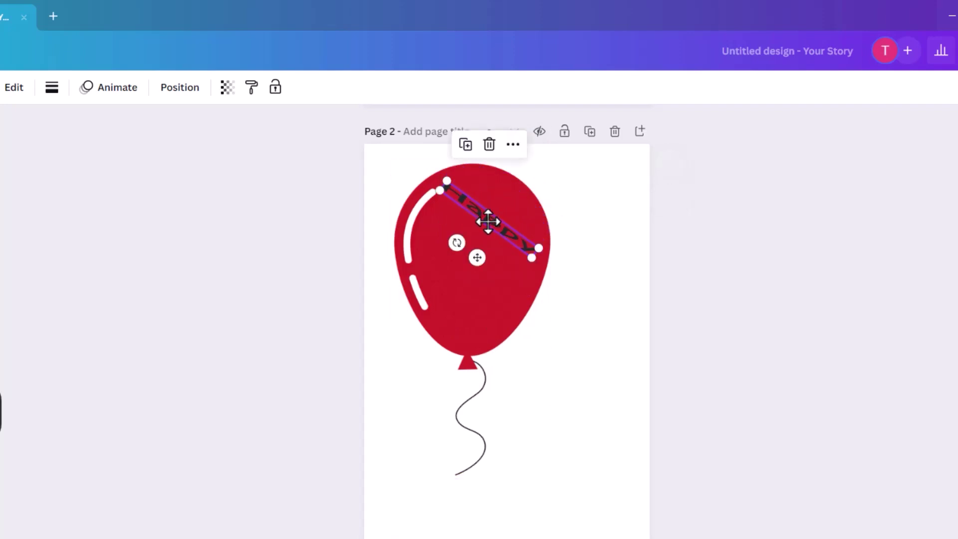
{"action": "left_click_drag", "start_coordinate": [532, 256], "coordinate": [474, 240]}
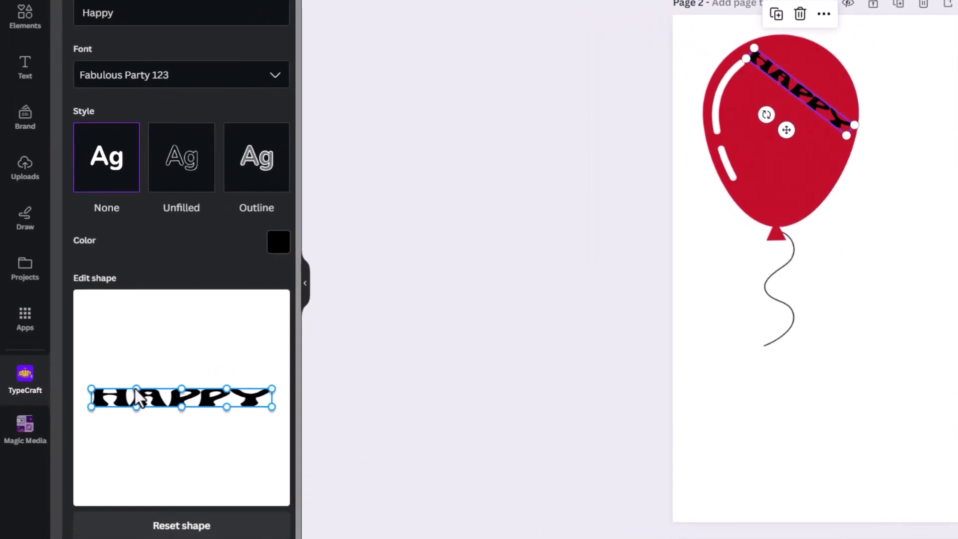
Reshape the top edge of the "Happy" text into an upward arch matching the balloon's curve and update the element
{"action": "left_click_drag", "start_coordinate": [136, 397], "coordinate": [137, 352]}
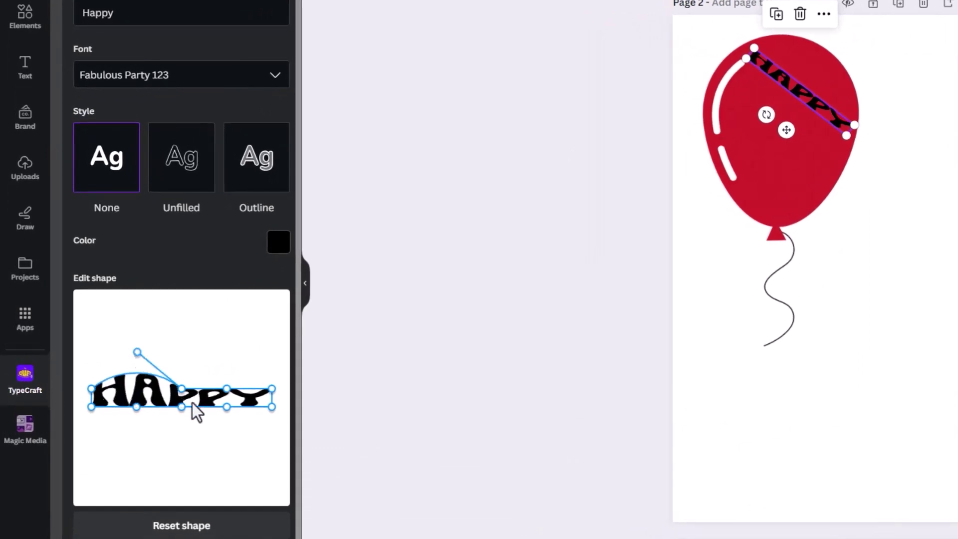
{"action": "left_click_drag", "start_coordinate": [180, 387], "coordinate": [196, 344]}
{"action": "left_click_drag", "start_coordinate": [152, 308], "coordinate": [136, 327]}
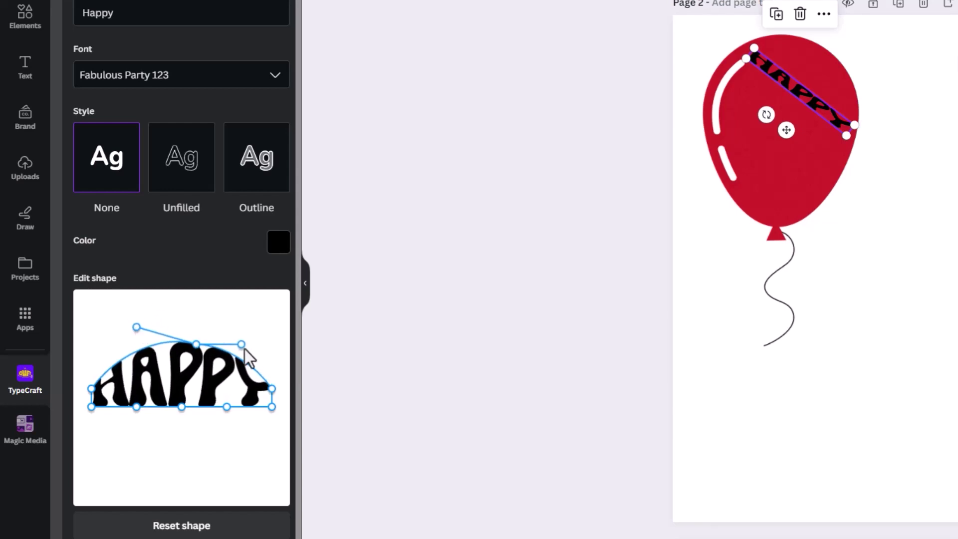
{"action": "mouse_move", "coordinate": [196, 344]}
{"action": "left_mouse_down"}
{"action": "mouse_move", "coordinate": [206, 335]}
{"action": "mouse_move", "coordinate": [198, 336]}
{"action": "left_mouse_up"}
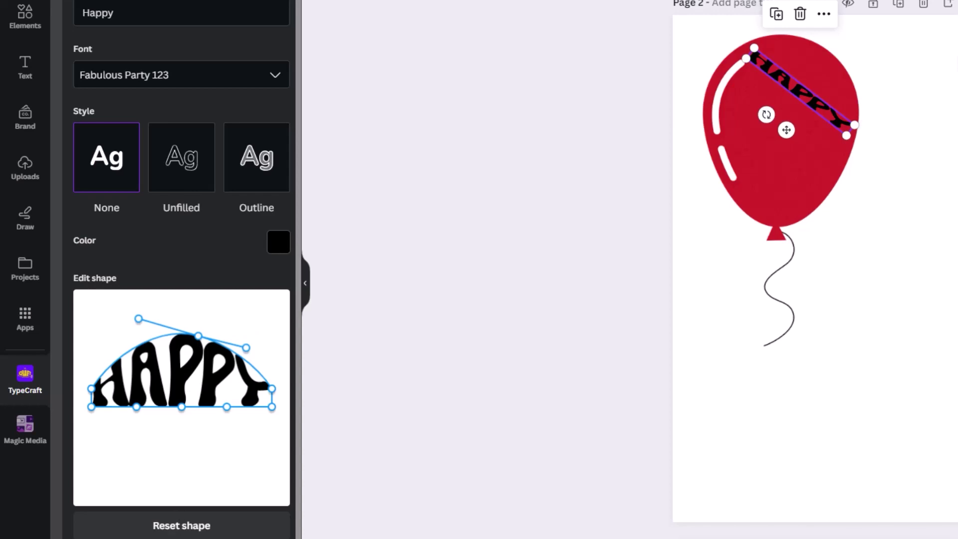
{"action": "left_click", "coordinate": [162, 490]}
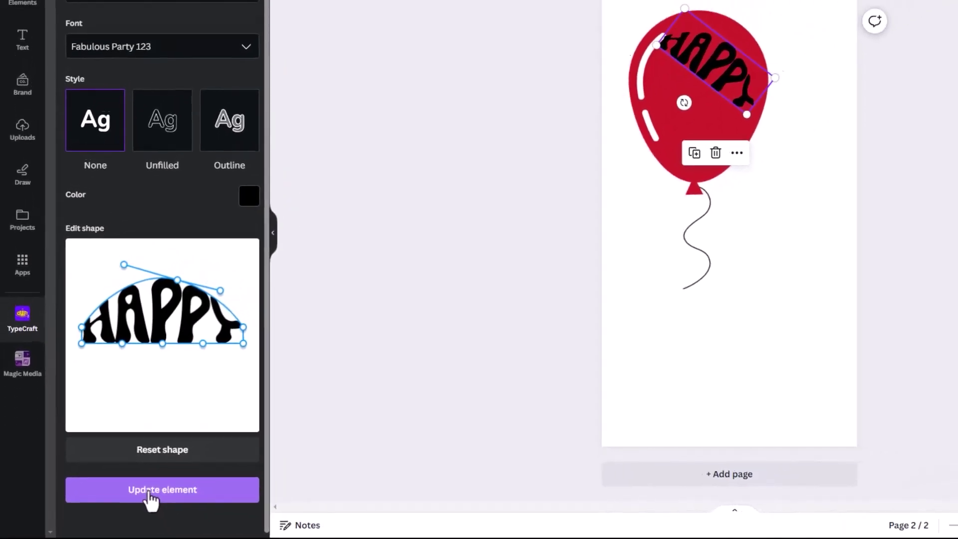
Shift the arched "Happy" text slightly left on the balloon, bulge its bottom edge downward and update the element
{"action": "mouse_move", "coordinate": [712, 79]}
{"action": "left_mouse_down"}
{"action": "mouse_move", "coordinate": [720, 74]}
{"action": "mouse_move", "coordinate": [699, 84]}
{"action": "left_mouse_up"}
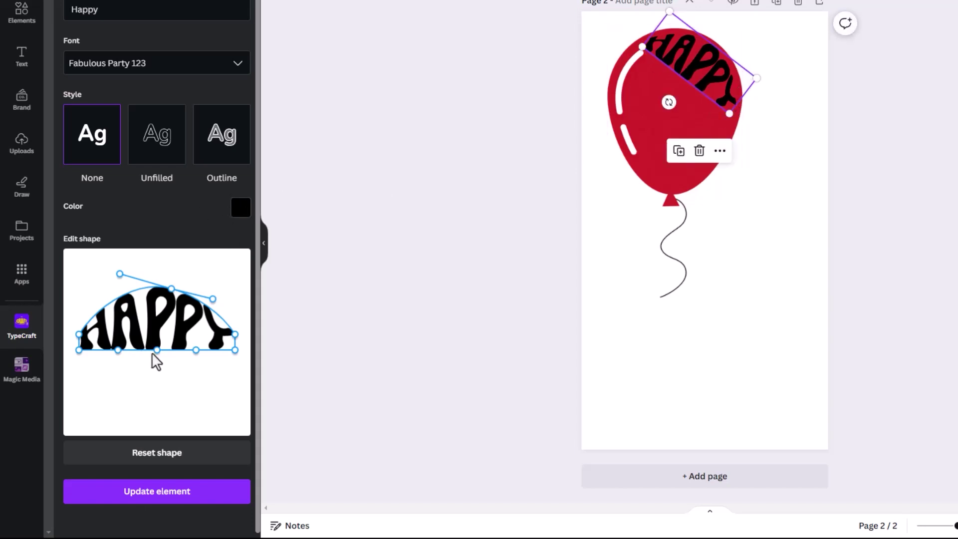
{"action": "left_click_drag", "start_coordinate": [155, 351], "coordinate": [156, 371]}
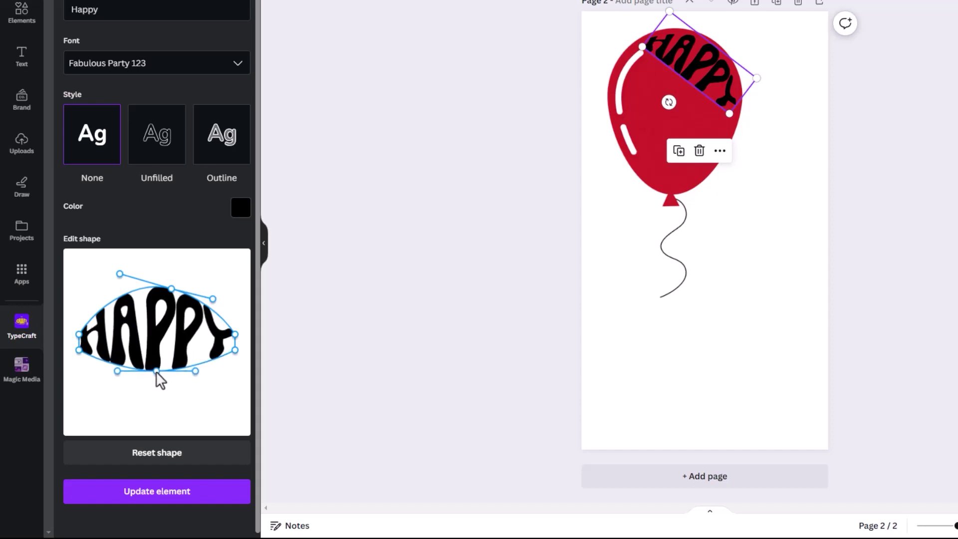
{"action": "left_click", "coordinate": [151, 493]}
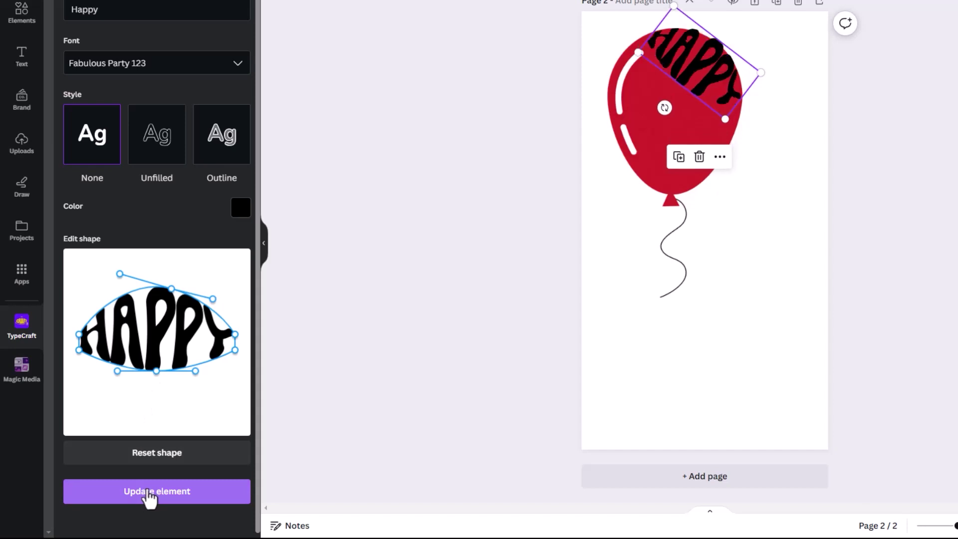
Nudge the "Happy" text slightly down on the balloon and deselect it
{"action": "left_click_drag", "start_coordinate": [692, 65], "coordinate": [693, 73]}
{"action": "left_click", "coordinate": [493, 124]}
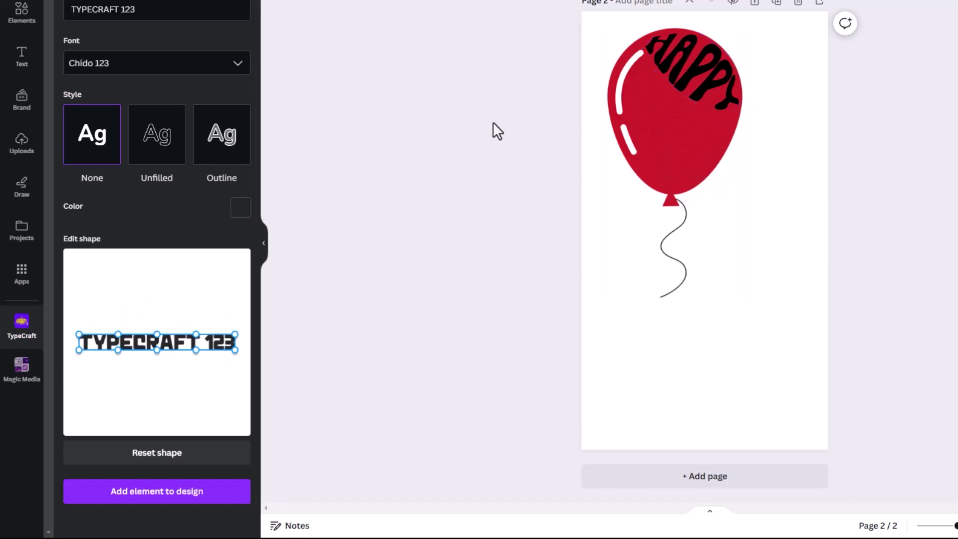
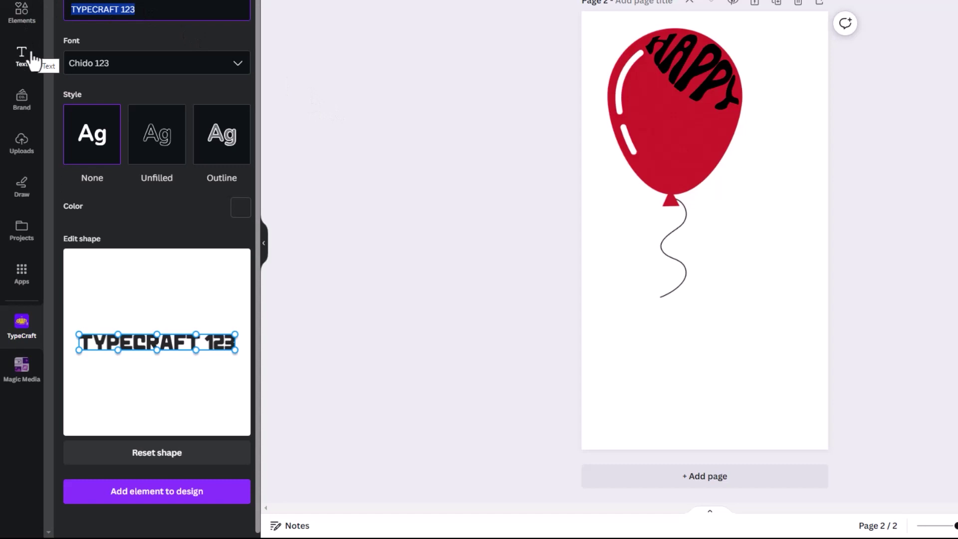
Create the text "Birthday" in TypeCraft with the Fabulous Party 123 font and add it to the page
{"action": "type", "text": "Bi"}
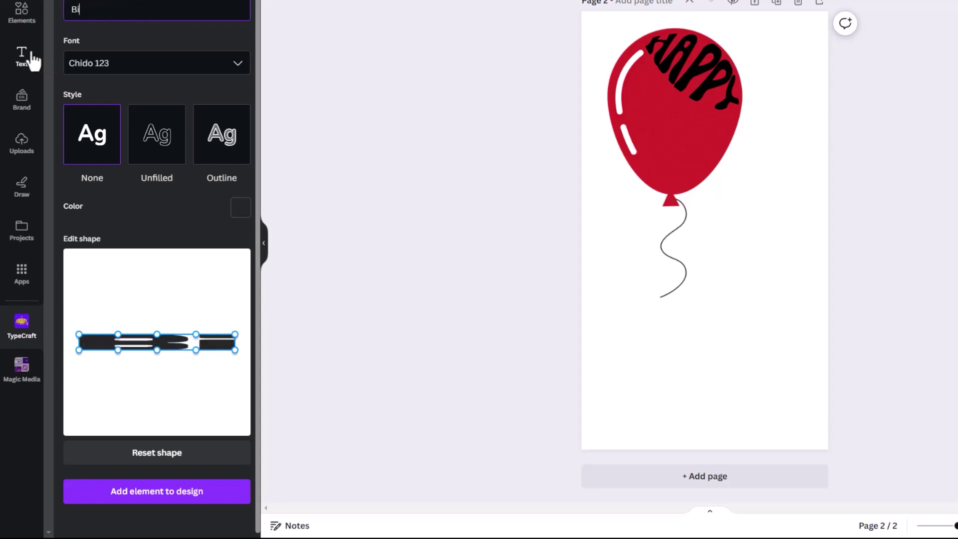
{"action": "type", "text": "rthday"}
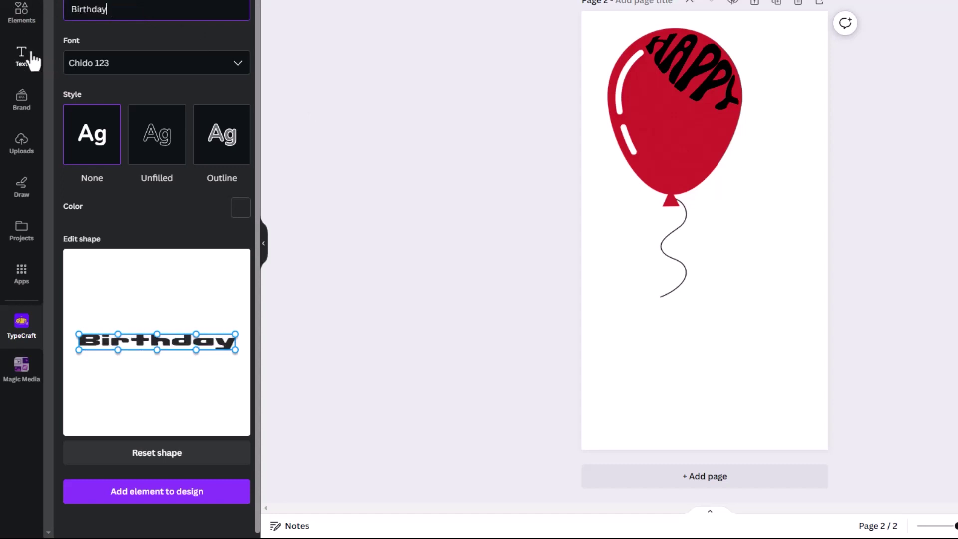
{"action": "left_click", "coordinate": [238, 66]}
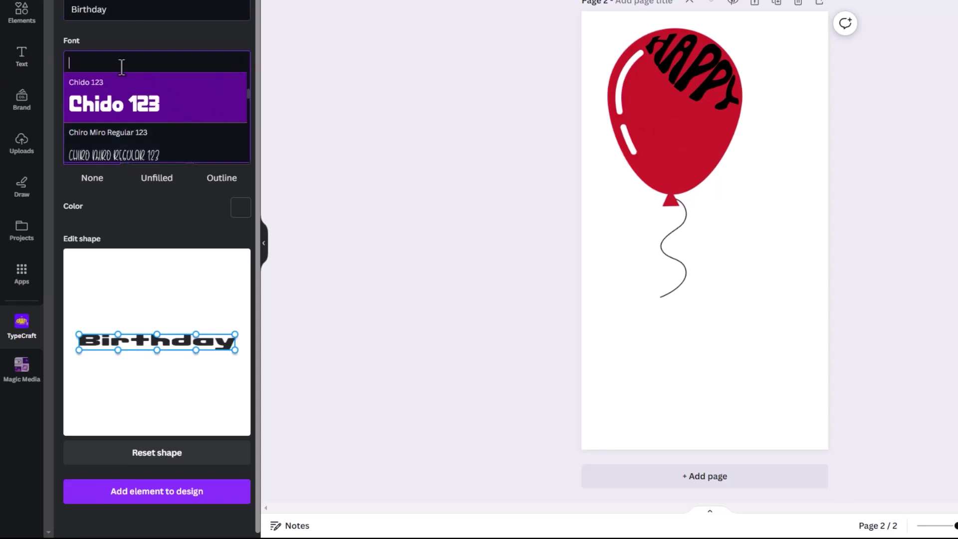
{"action": "type", "text": "Fab"}
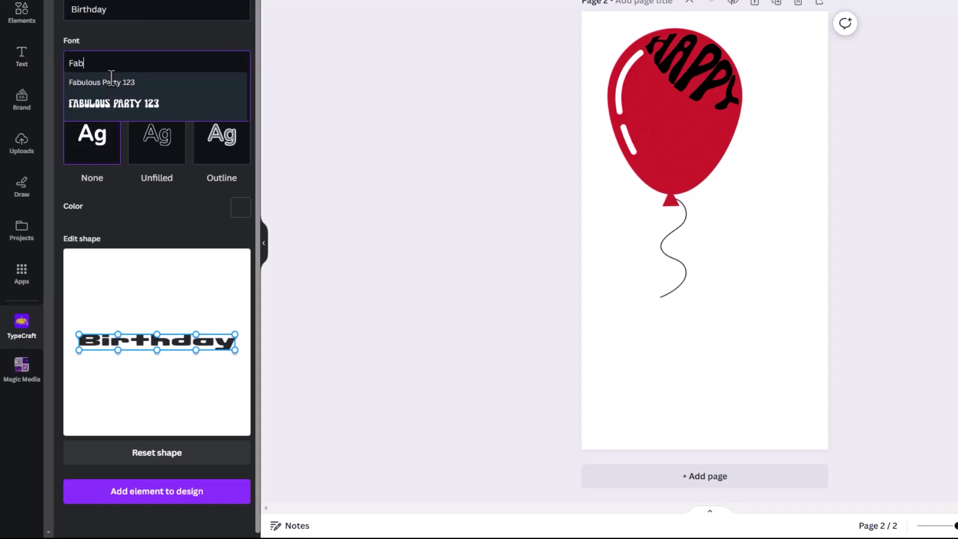
{"action": "left_click", "coordinate": [78, 110]}
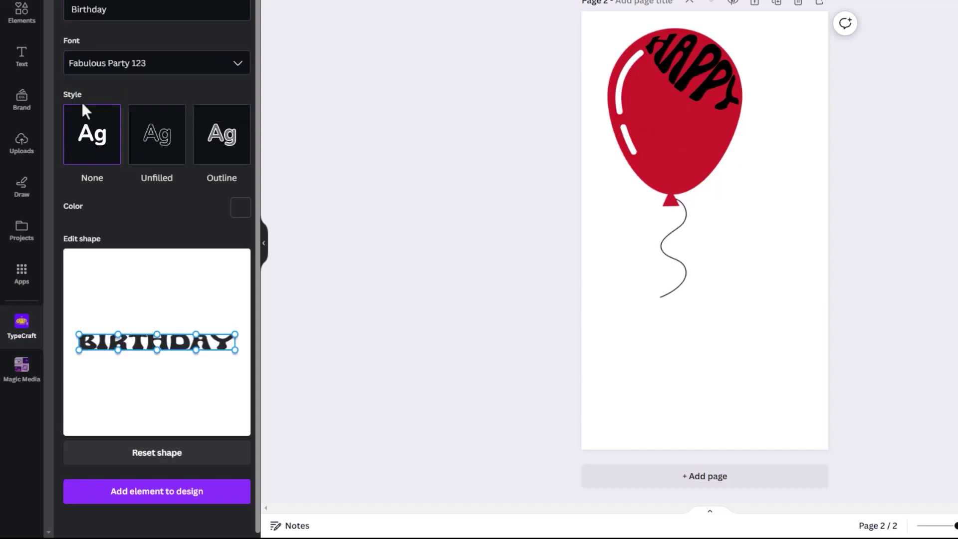
{"action": "left_click", "coordinate": [131, 495]}
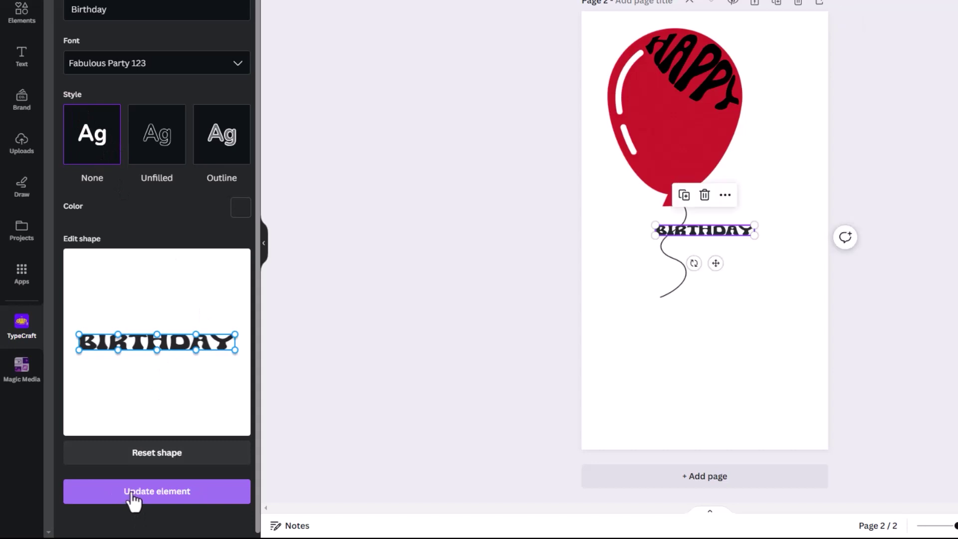
Place the "Birthday" text on the balloon below "Happy", tilted steeply downward to the right
{"action": "left_click_drag", "start_coordinate": [693, 231], "coordinate": [668, 96]}
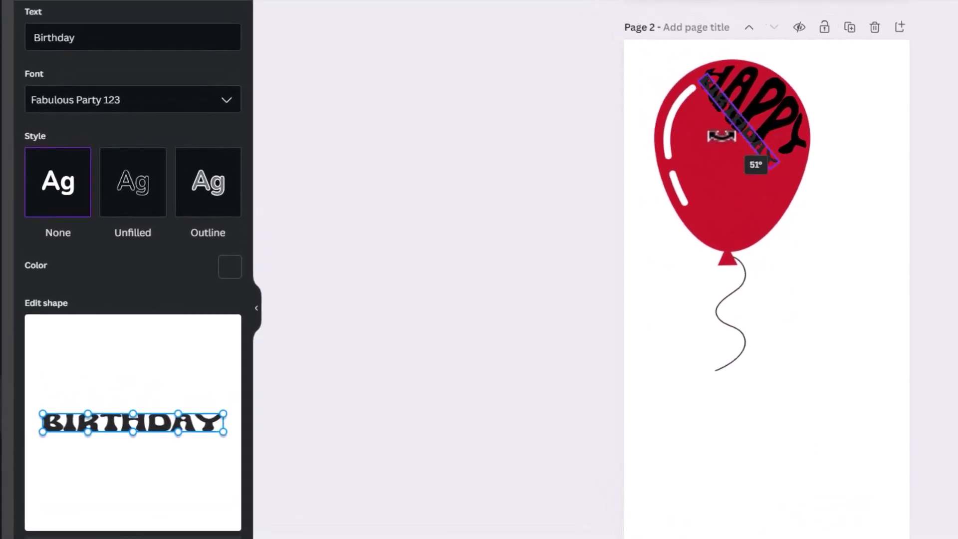
{"action": "left_click_drag", "start_coordinate": [721, 135], "coordinate": [725, 165]}
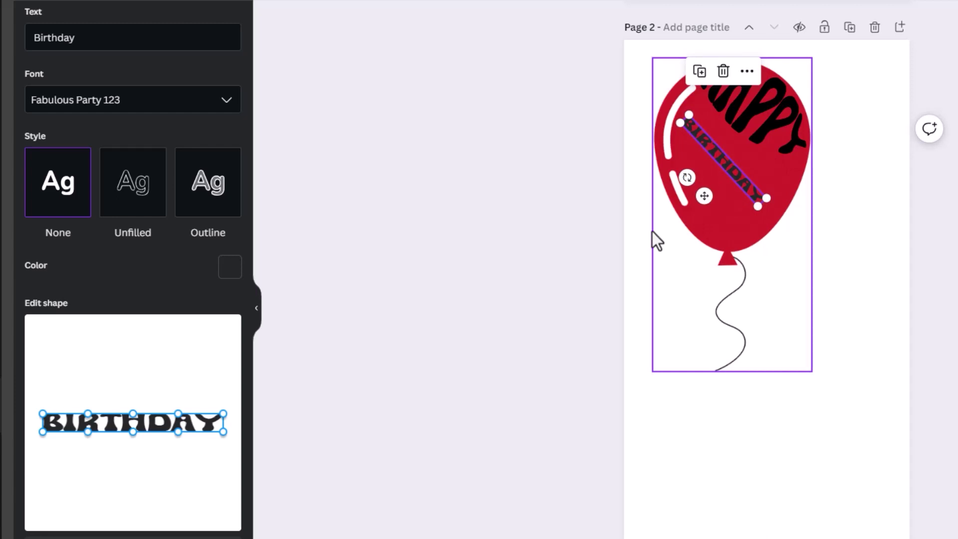
Bulge the bottom edge of "Birthday" downward, deepest toward its right side, update the element and shift it down-left on the balloon
{"action": "left_click_drag", "start_coordinate": [87, 432], "coordinate": [88, 463]}
{"action": "left_click_drag", "start_coordinate": [132, 432], "coordinate": [184, 494]}
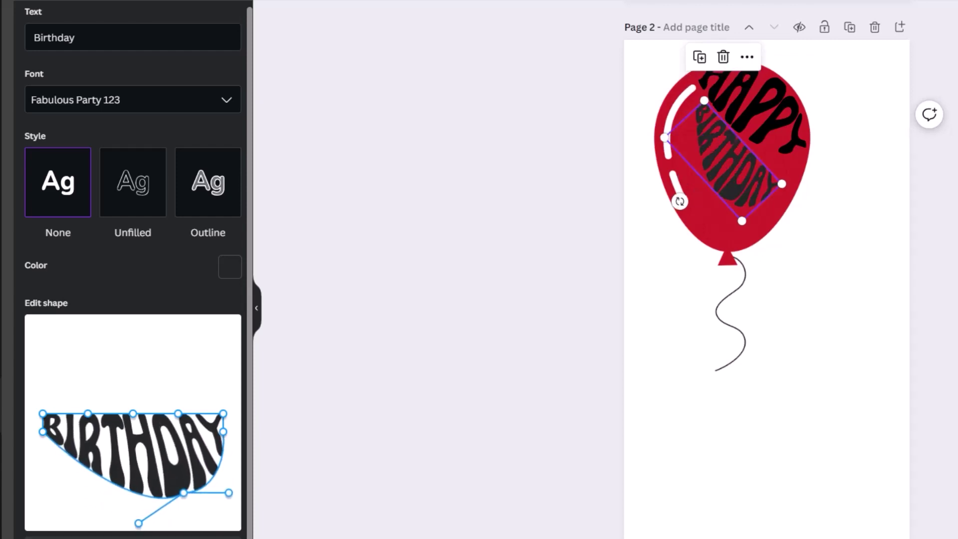
{"action": "mouse_move", "coordinate": [732, 187]}
{"action": "left_mouse_down"}
{"action": "mouse_move", "coordinate": [711, 177]}
{"action": "mouse_move", "coordinate": [713, 189]}
{"action": "left_mouse_up"}
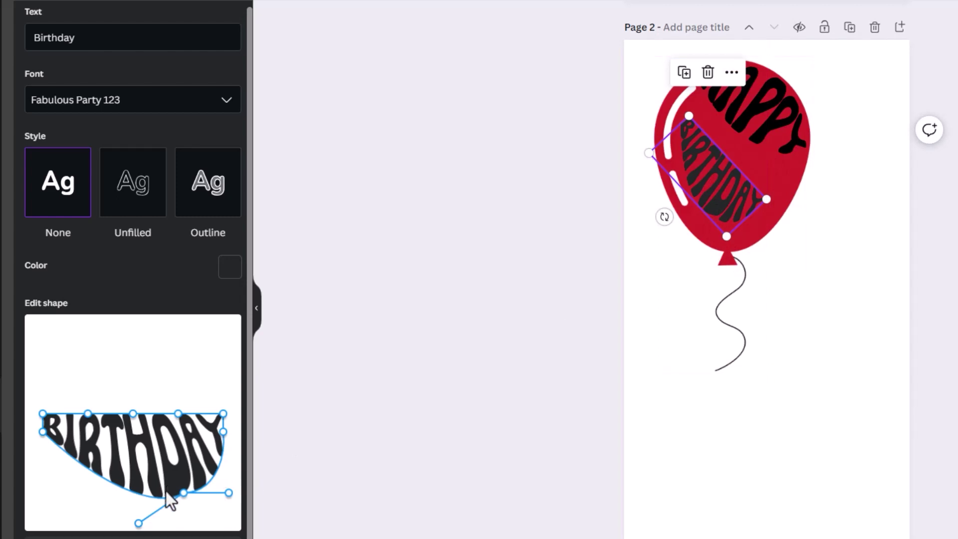
Lower the bottom-right corner of "Birthday", arch its top edge gently upward, and nudge the updated text up on the balloon
{"action": "left_click_drag", "start_coordinate": [224, 433], "coordinate": [224, 450]}
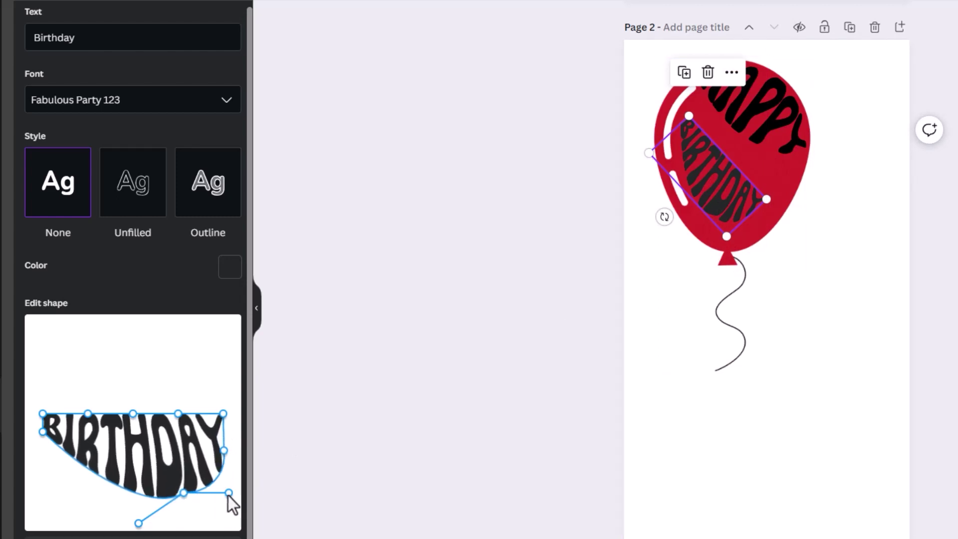
{"action": "left_click_drag", "start_coordinate": [229, 493], "coordinate": [222, 479]}
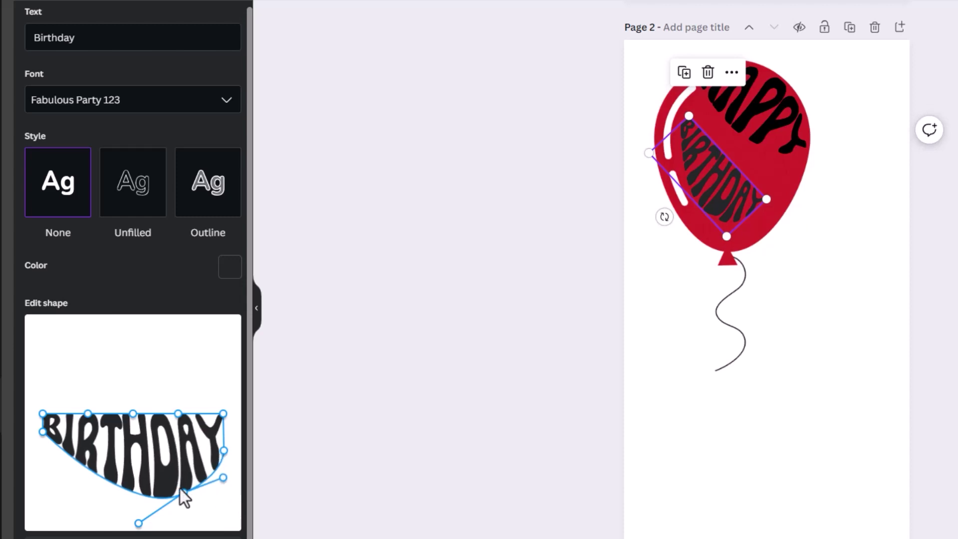
{"action": "left_click_drag", "start_coordinate": [88, 414], "coordinate": [94, 389]}
{"action": "left_click_drag", "start_coordinate": [188, 395], "coordinate": [197, 395]}
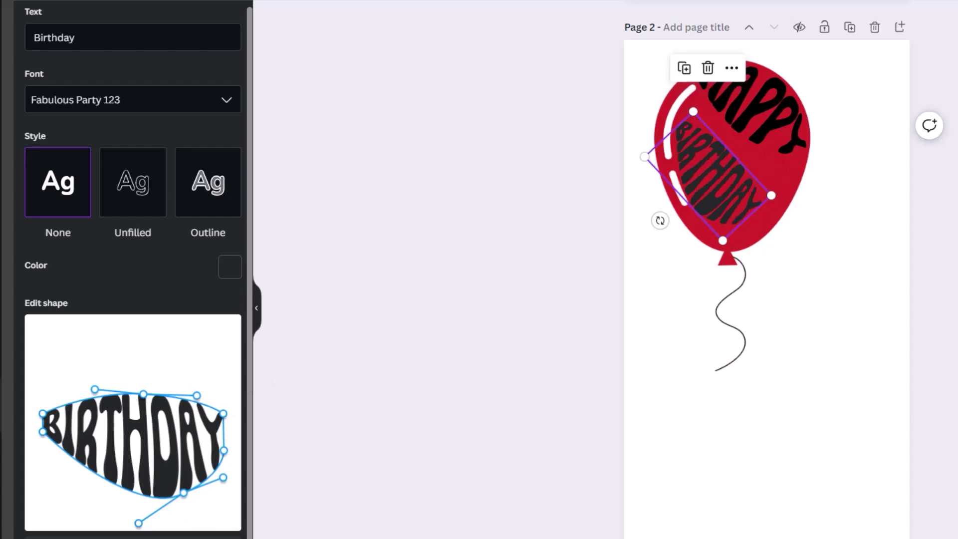
{"action": "left_click_drag", "start_coordinate": [732, 201], "coordinate": [735, 193]}
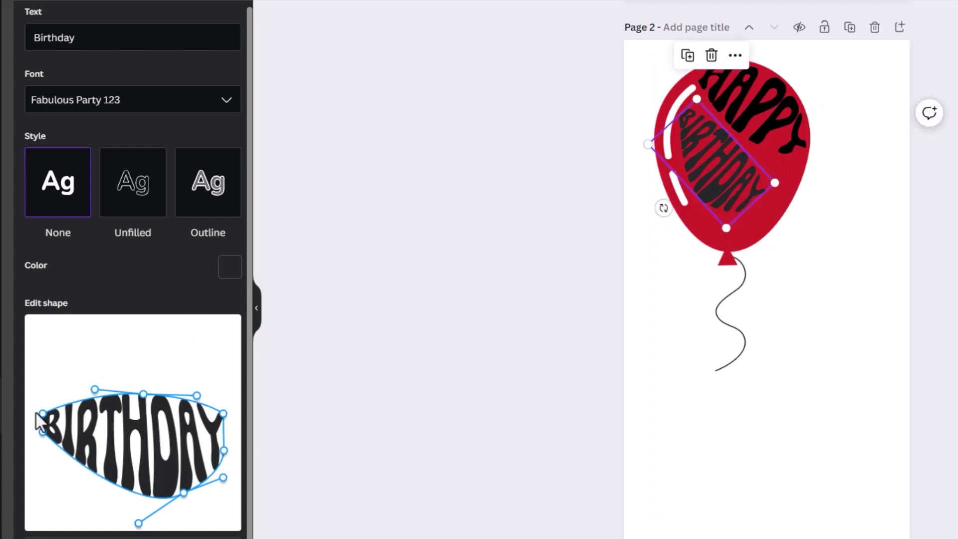
Raise both top corners of "Birthday" and lower the middle so its top edge dips, and update the element
{"action": "left_click_drag", "start_coordinate": [42, 413], "coordinate": [45, 388]}
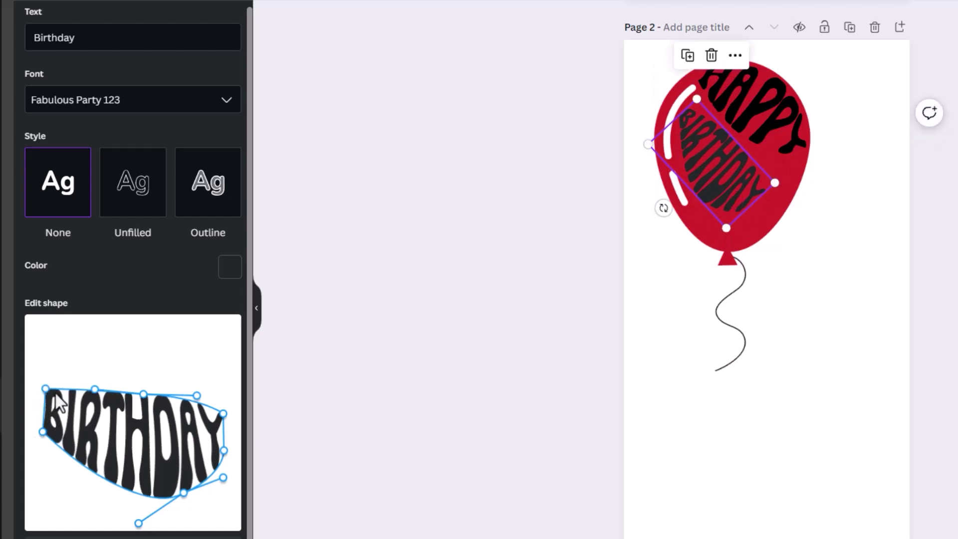
{"action": "left_click_drag", "start_coordinate": [143, 395], "coordinate": [154, 409]}
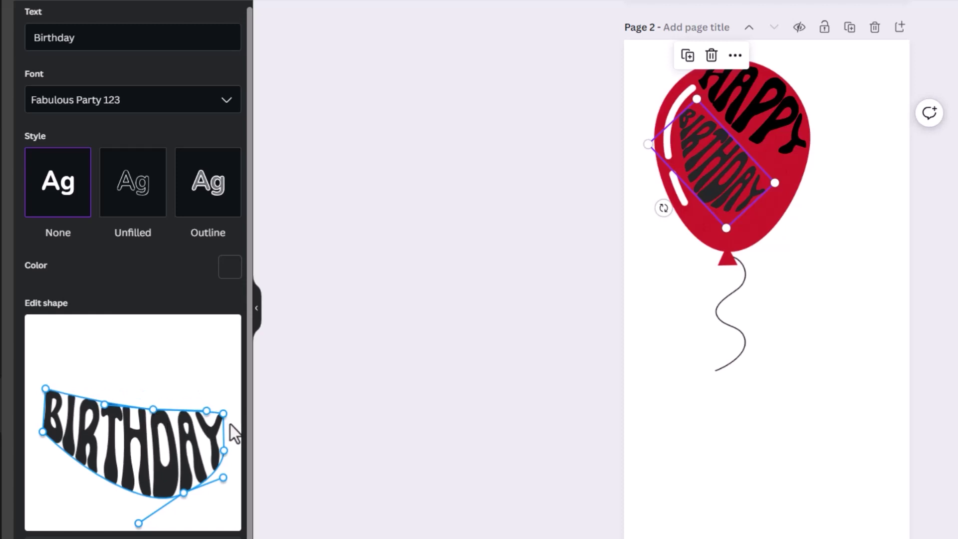
{"action": "left_click_drag", "start_coordinate": [222, 417], "coordinate": [229, 393]}
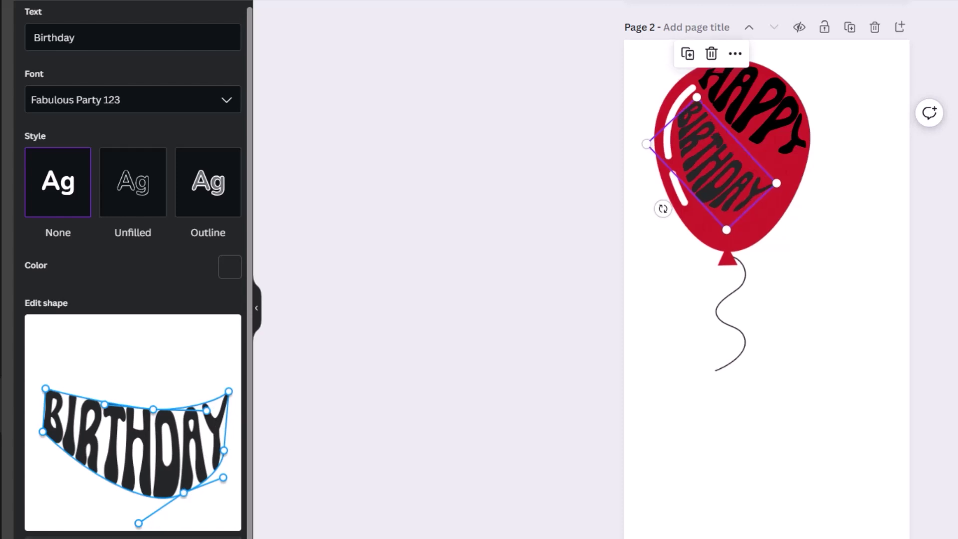
Enlarge the "Birthday" text slightly and reposition it to fill the balloon below "Happy"
{"action": "mouse_move", "coordinate": [725, 227]}
{"action": "left_mouse_down"}
{"action": "mouse_move", "coordinate": [731, 251]}
{"action": "mouse_move", "coordinate": [737, 242]}
{"action": "left_mouse_up"}
{"action": "left_click_drag", "start_coordinate": [738, 207], "coordinate": [738, 207]}
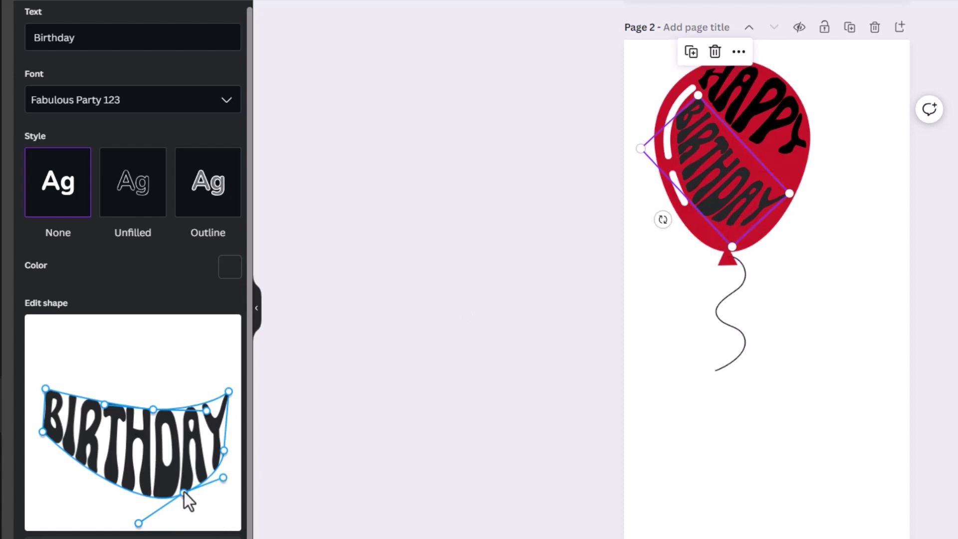
Deepen the bottom bulge of "Birthday", update it, and adjust it on the balloon slightly right with a shallower tilt
{"action": "left_click_drag", "start_coordinate": [184, 492], "coordinate": [188, 504]}
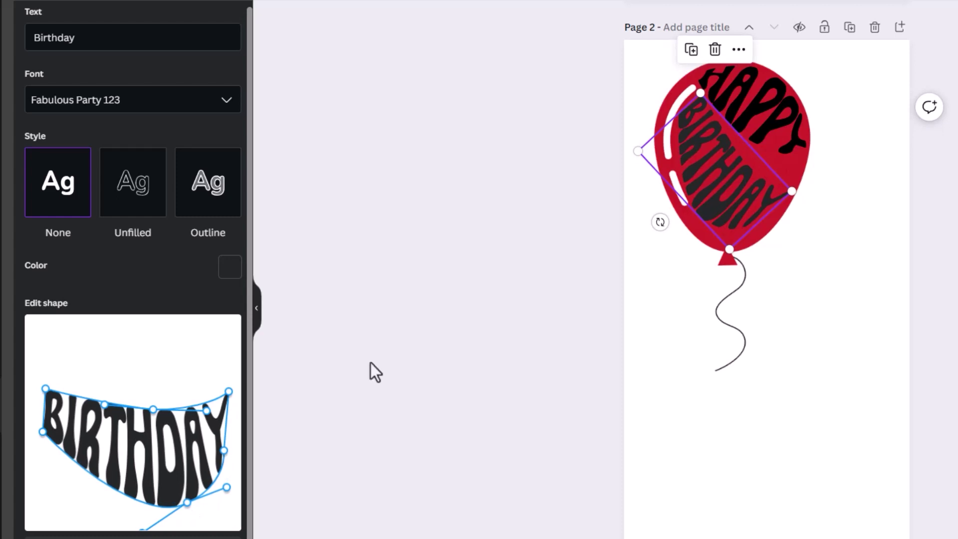
{"action": "left_click_drag", "start_coordinate": [720, 208], "coordinate": [726, 210]}
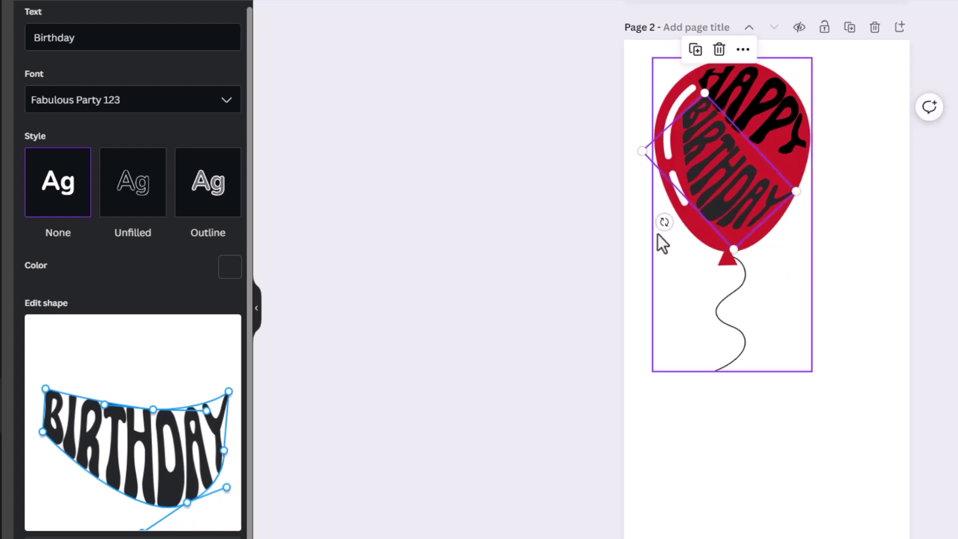
{"action": "left_click_drag", "start_coordinate": [664, 222], "coordinate": [673, 215]}
Lower the bottom-right corner of the "Happy" shape, update the element and deselect it
{"action": "left_click", "coordinate": [773, 135]}
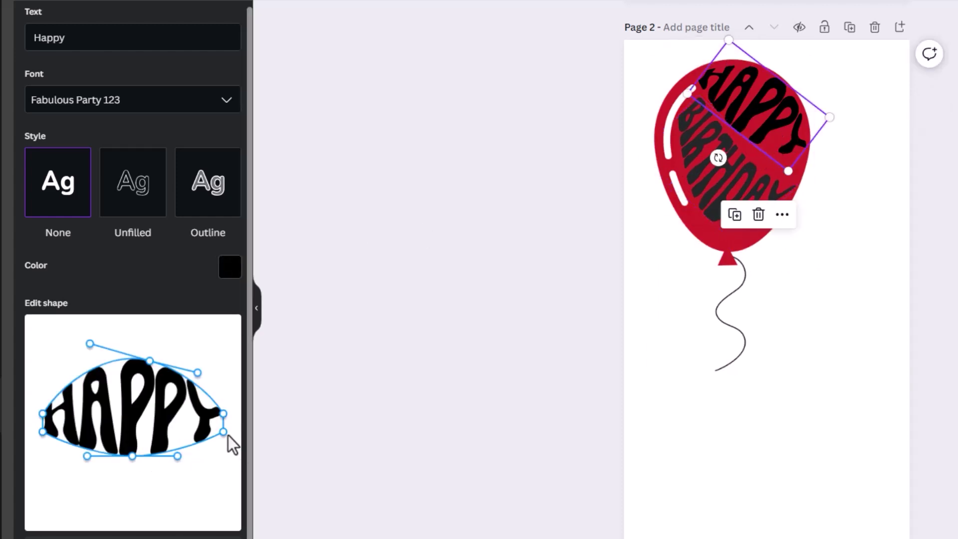
{"action": "left_click_drag", "start_coordinate": [223, 432], "coordinate": [218, 449]}
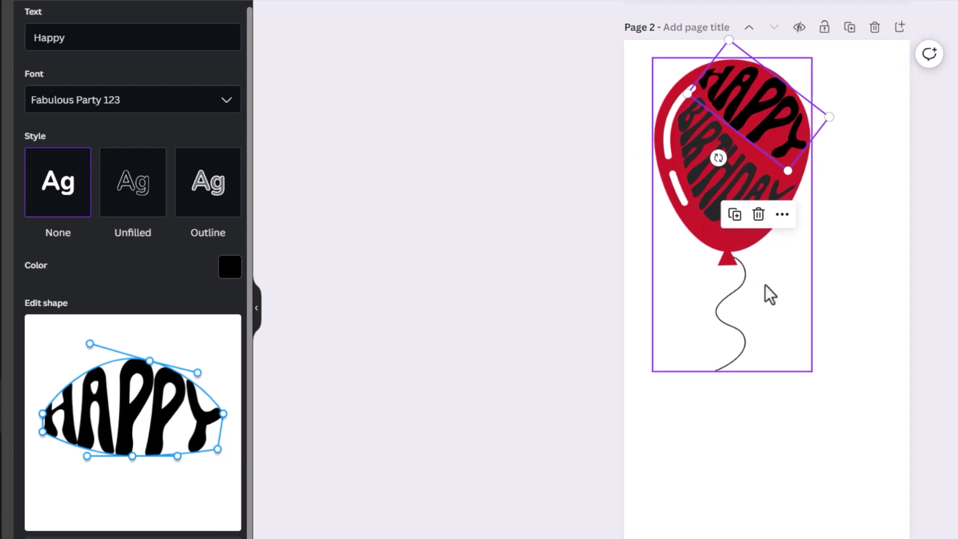
{"action": "left_click", "coordinate": [577, 275]}
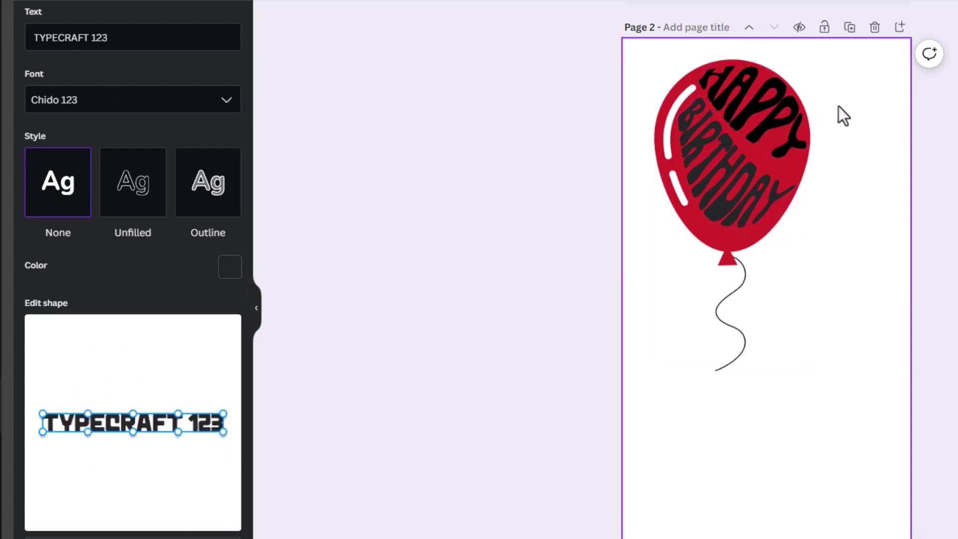
Recolor the "Happy" text pale pink (#ffcdcd) and update the element
{"action": "left_click", "coordinate": [758, 114]}
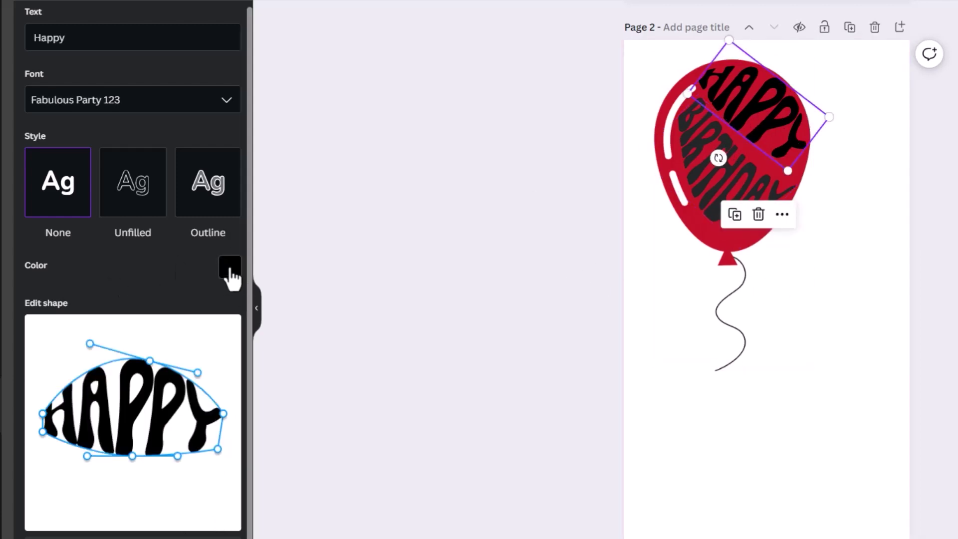
{"action": "left_click", "coordinate": [230, 267]}
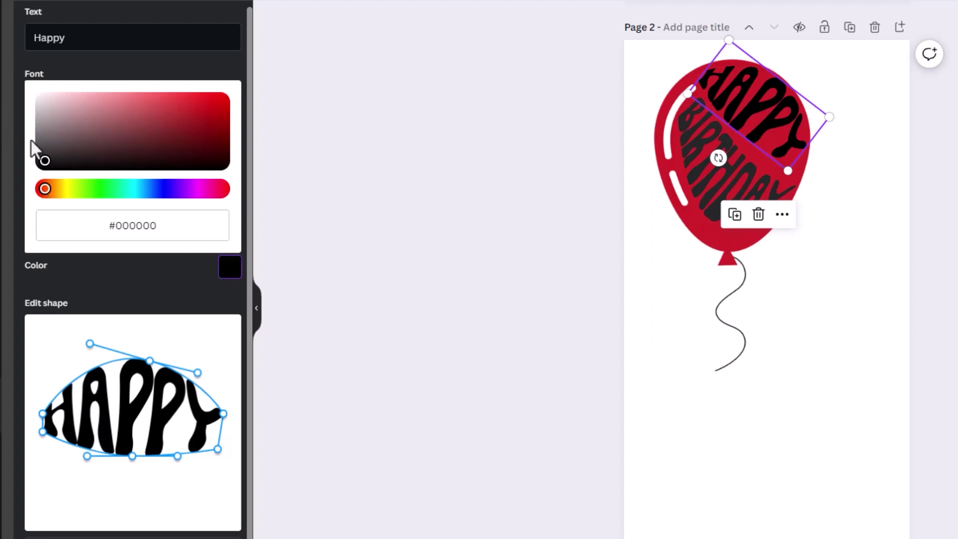
{"action": "left_click_drag", "start_coordinate": [44, 161], "coordinate": [79, 75]}
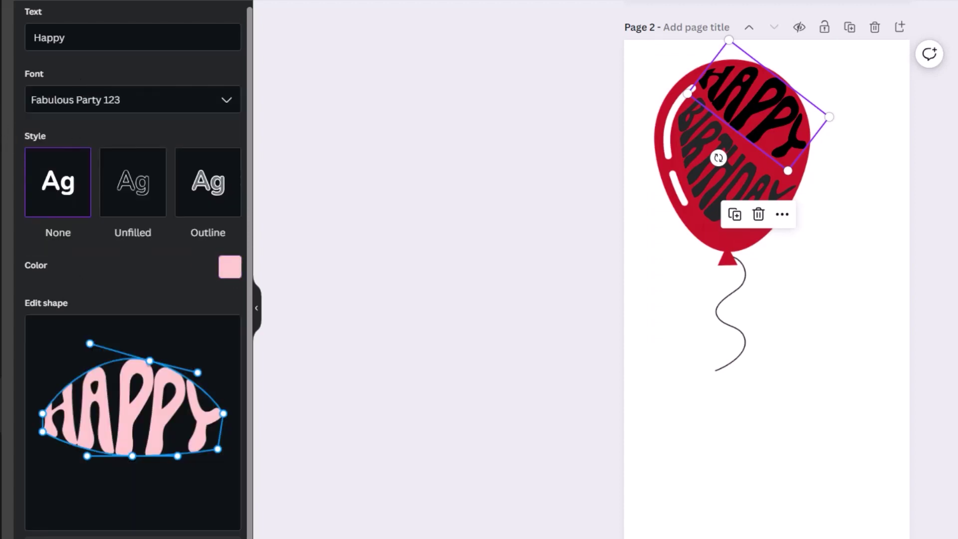
Recolor the "Birthday" text white, update the element and deselect it
{"action": "left_click", "coordinate": [702, 184]}
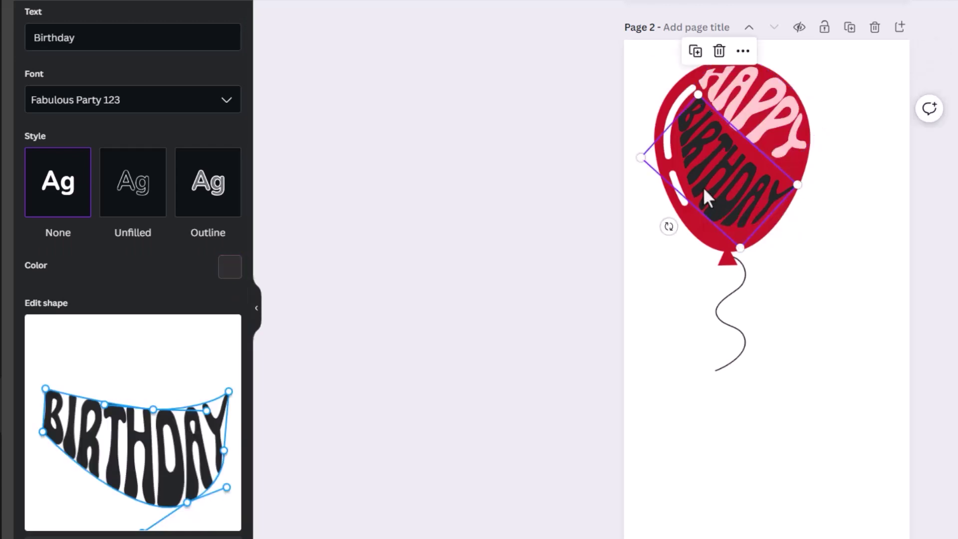
{"action": "left_click", "coordinate": [231, 271]}
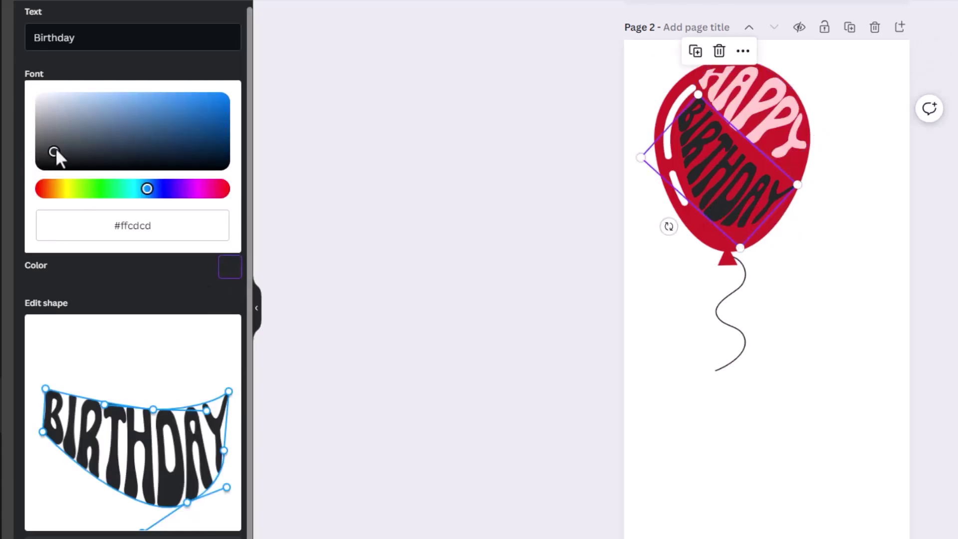
{"action": "left_click", "coordinate": [20, 74]}
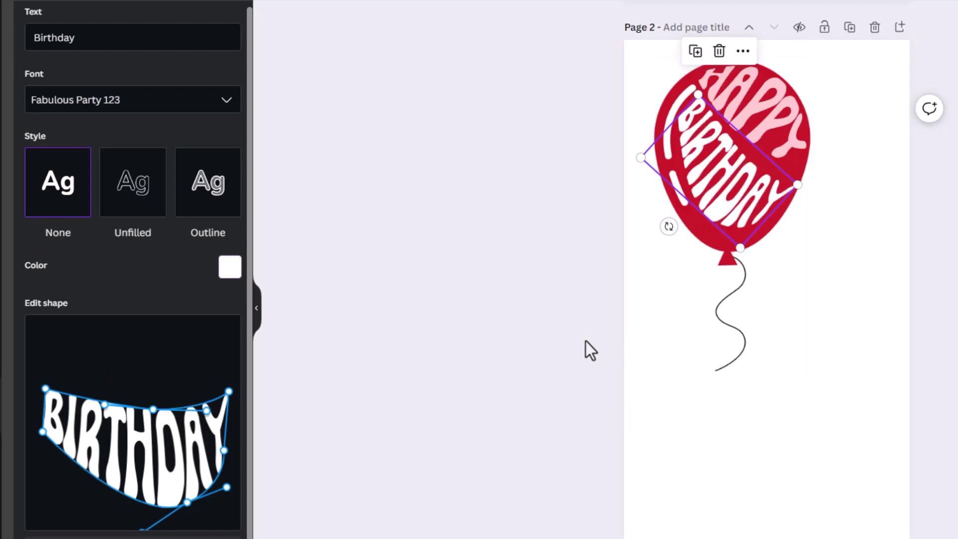
{"action": "left_click", "coordinate": [527, 137]}
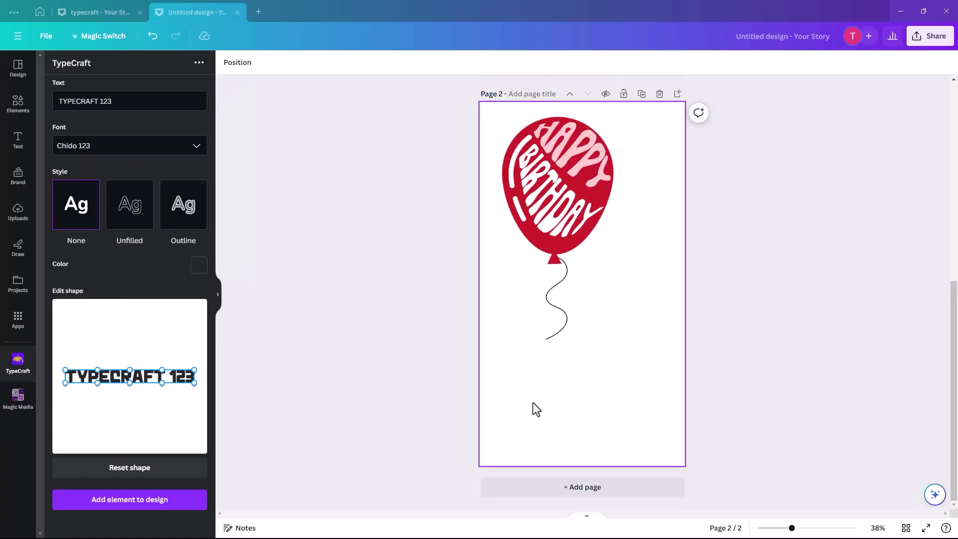
Duplicate the balloon together with its "Happy" and "Birthday" texts and place the copy in the page's lower-right area
{"action": "left_click_drag", "start_coordinate": [438, 111], "coordinate": [644, 364]}
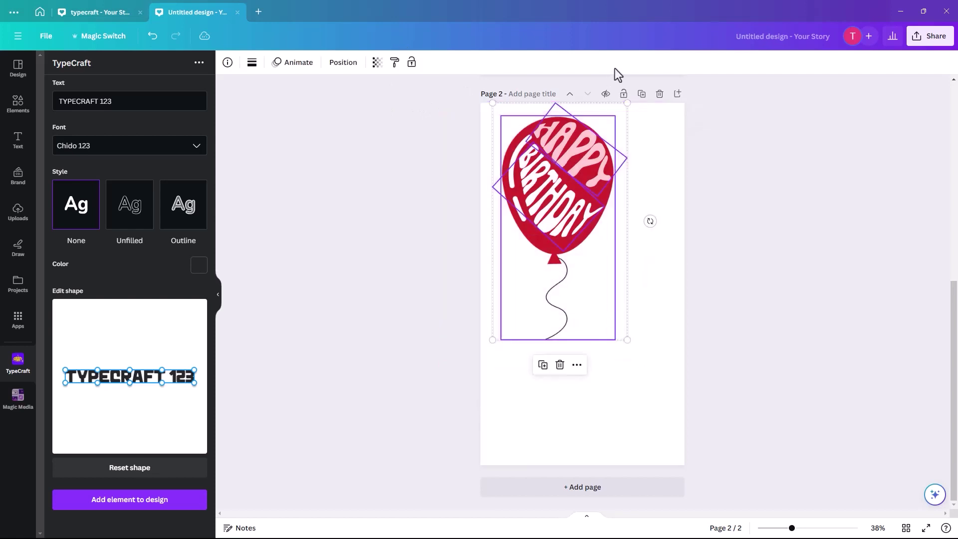
{"action": "left_click", "coordinate": [543, 365]}
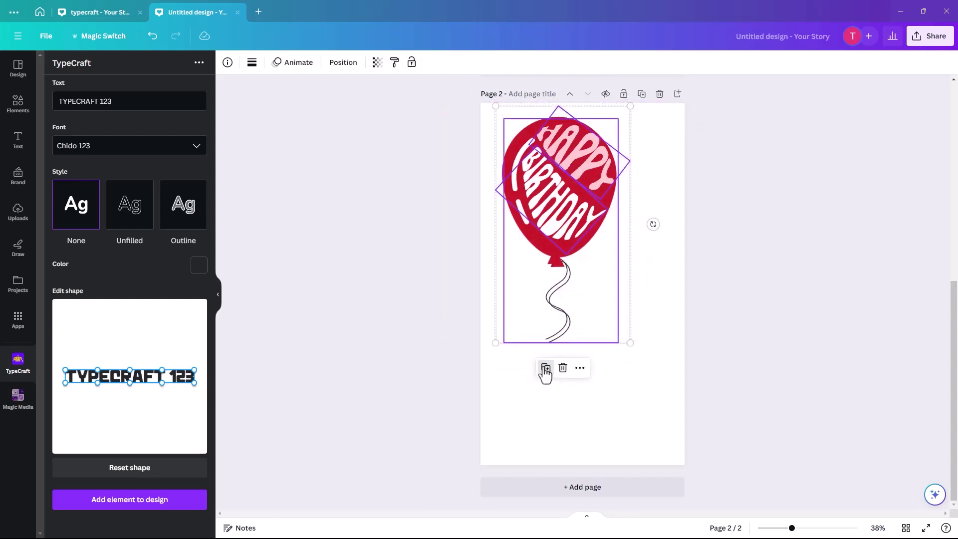
{"action": "left_click_drag", "start_coordinate": [572, 230], "coordinate": [622, 378]}
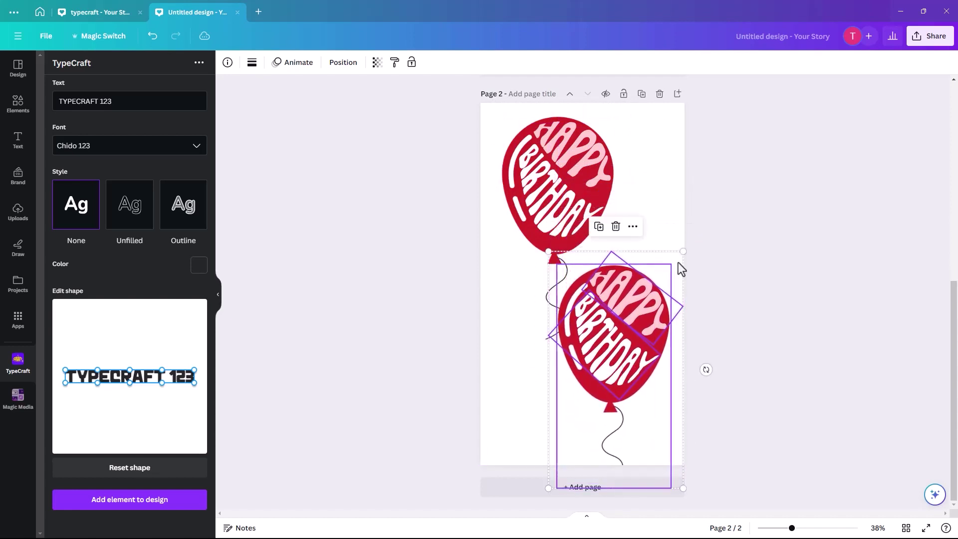
Enlarge the duplicated balloon with its texts, tilt the group slightly clockwise and deselect it
{"action": "left_click_drag", "start_coordinate": [683, 251], "coordinate": [700, 233]}
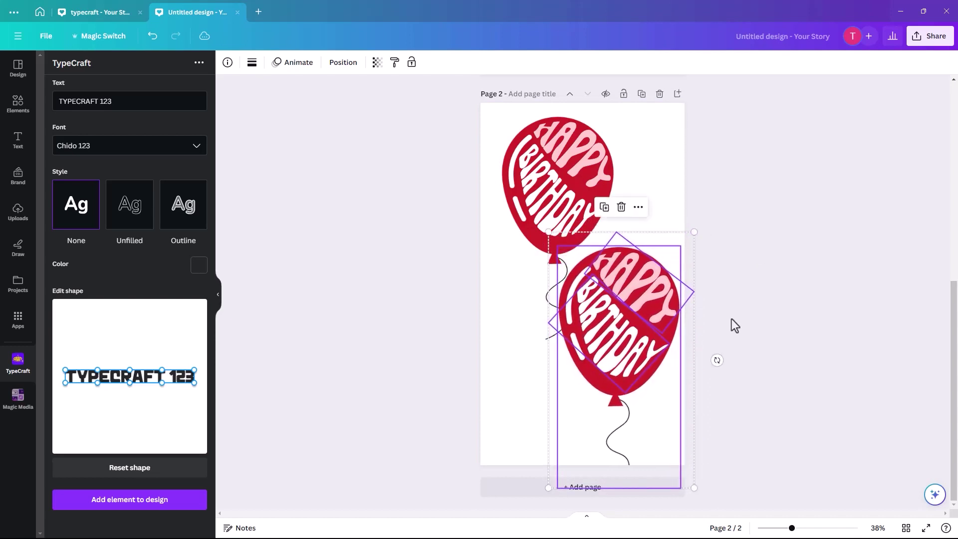
{"action": "left_click_drag", "start_coordinate": [716, 358], "coordinate": [703, 372]}
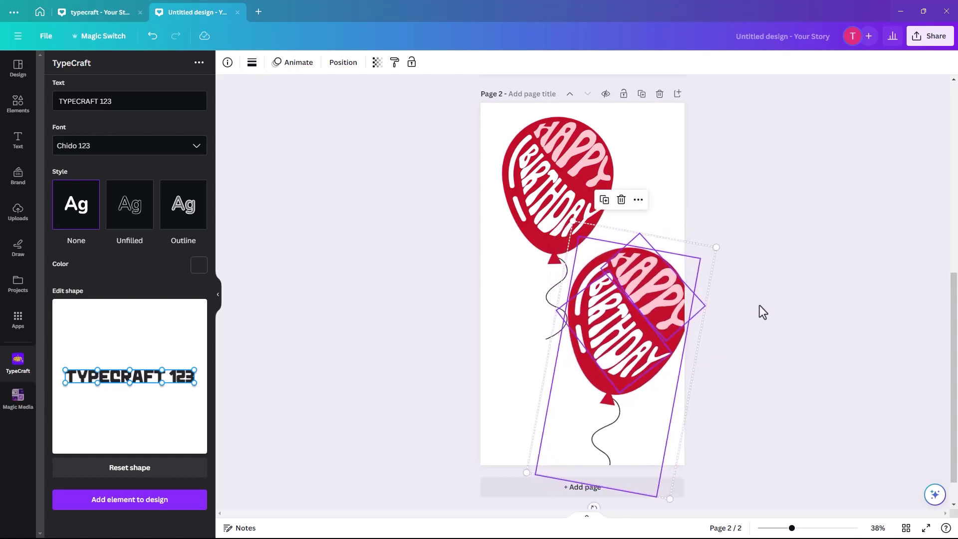
{"action": "left_click", "coordinate": [758, 310]}
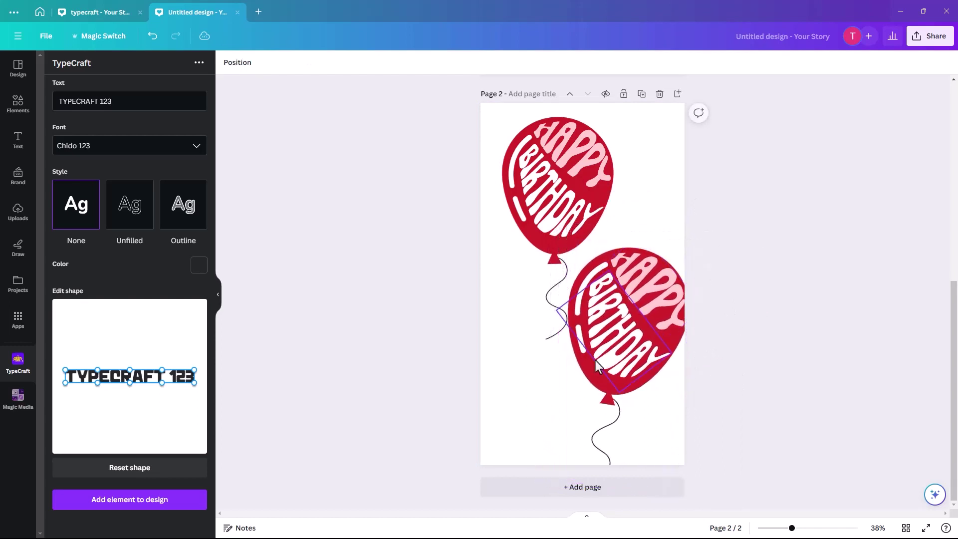
Recolor the lower-right balloon from red to the magenta in the brand kit
{"action": "left_click", "coordinate": [600, 258]}
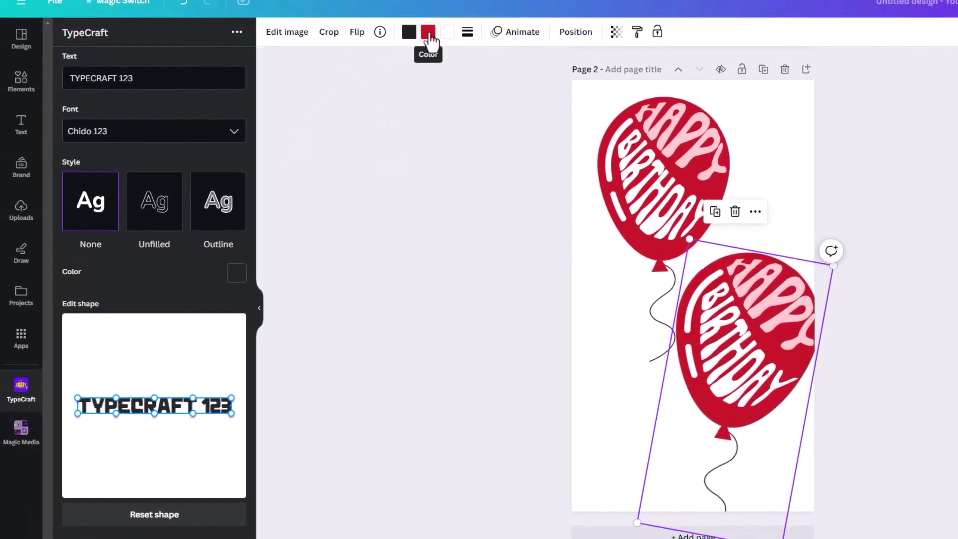
{"action": "left_click", "coordinate": [429, 35]}
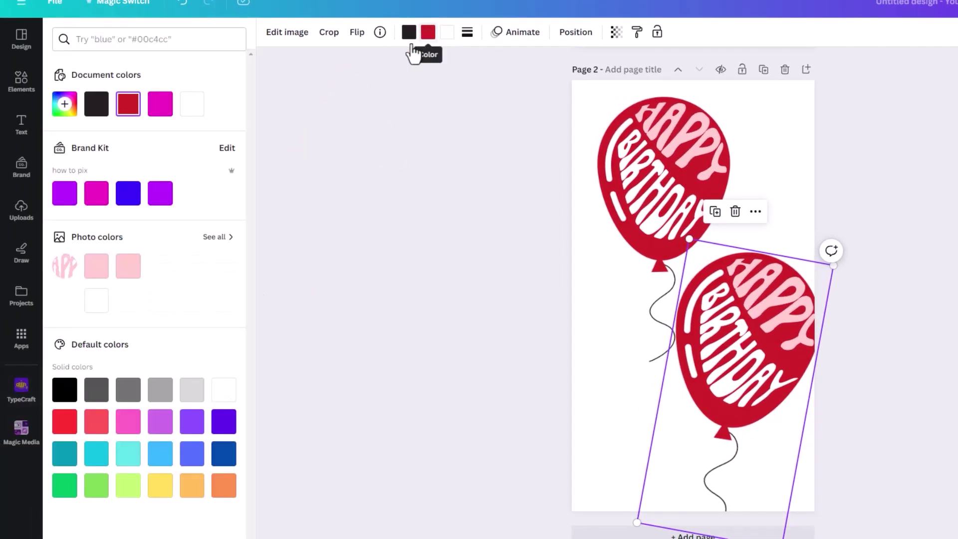
{"action": "left_click", "coordinate": [99, 202]}
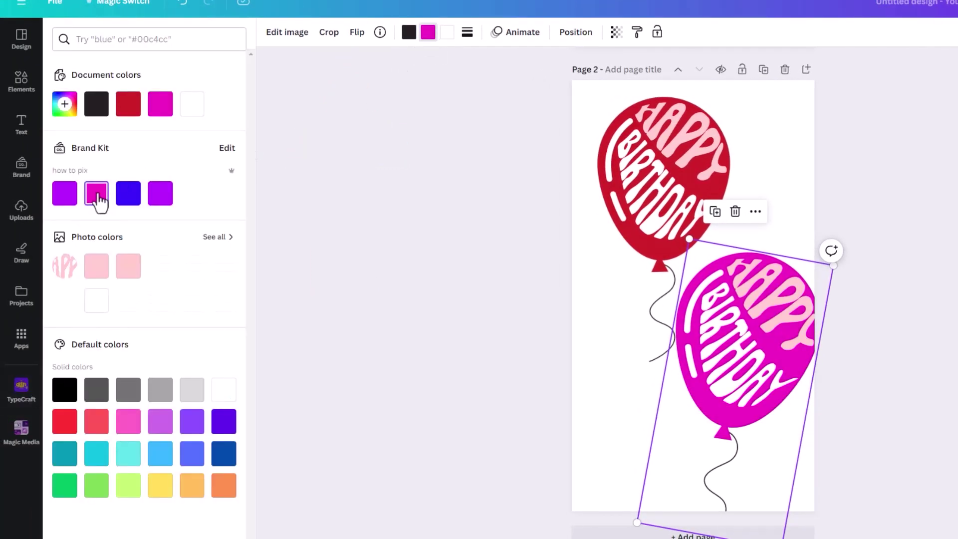
Recolor the "Happy" text on the magenta balloon pink (#ff89d7), update the element and deselect it
{"action": "left_click", "coordinate": [771, 294]}
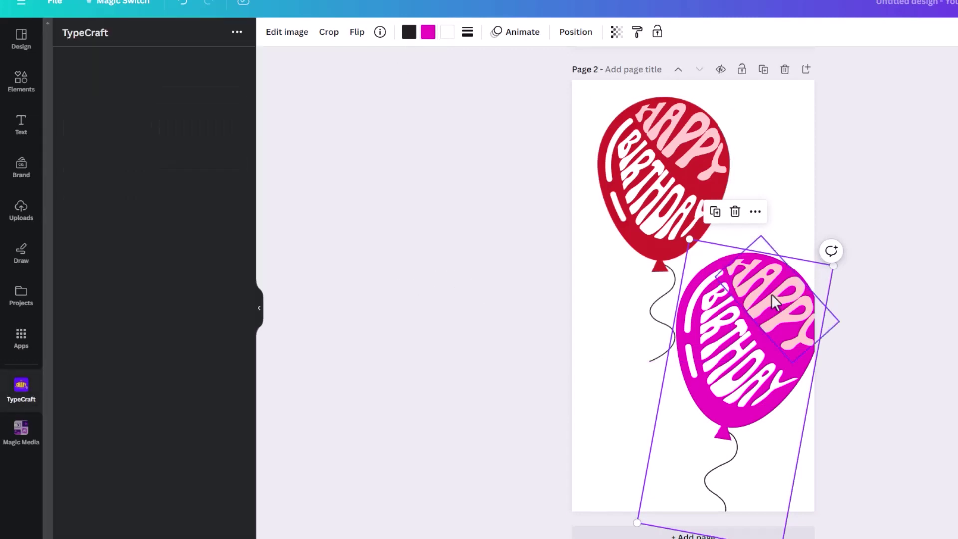
{"action": "left_click", "coordinate": [771, 294]}
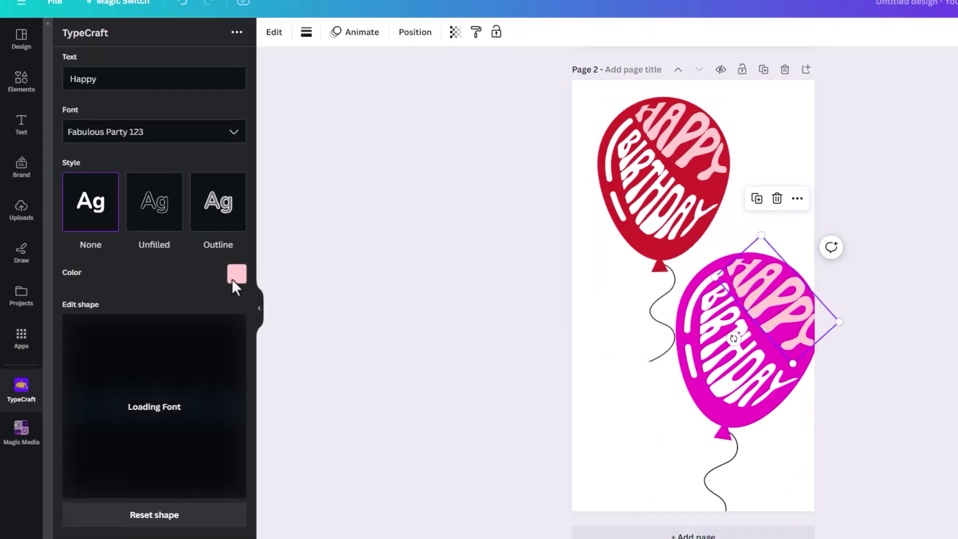
{"action": "left_click", "coordinate": [237, 274]}
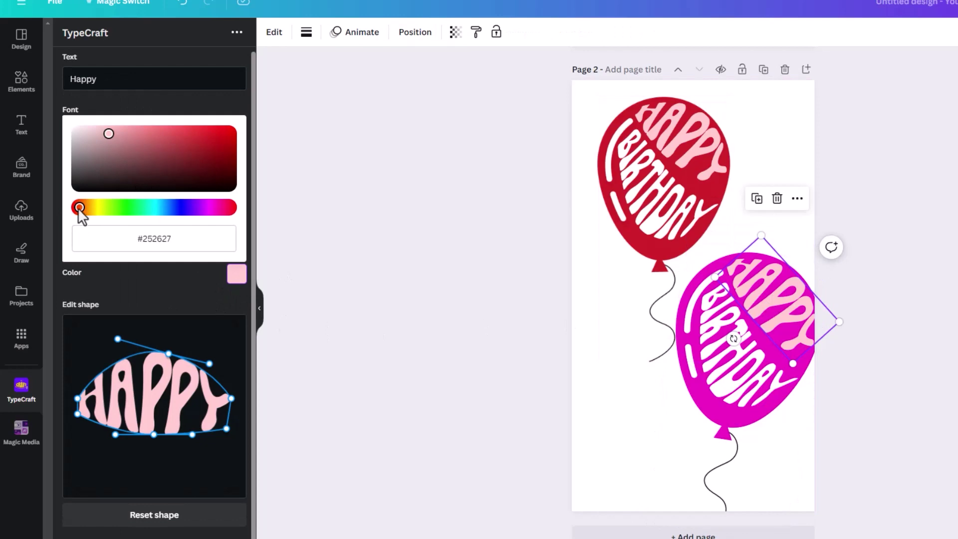
{"action": "left_click_drag", "start_coordinate": [78, 208], "coordinate": [213, 208]}
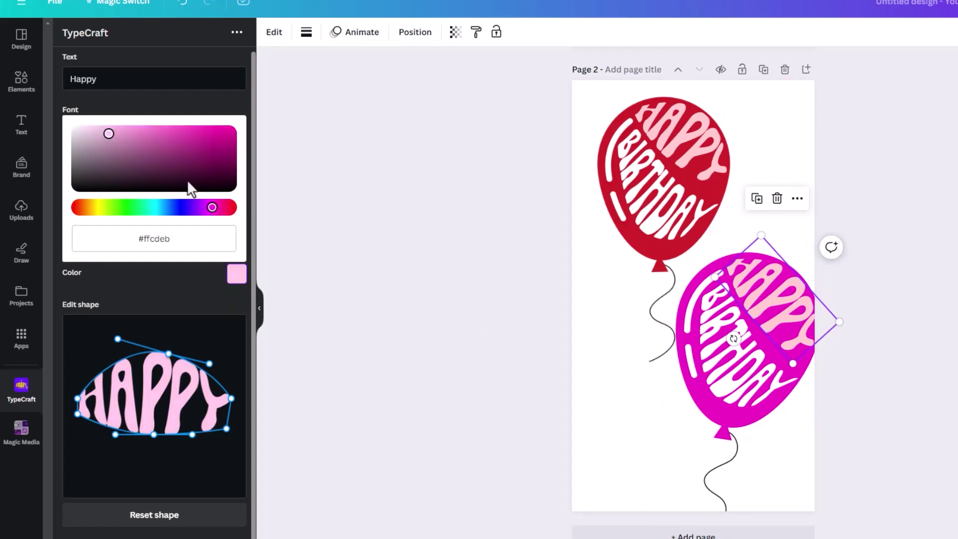
{"action": "left_click", "coordinate": [159, 134]}
{"action": "left_click_drag", "start_coordinate": [159, 130], "coordinate": [148, 133]}
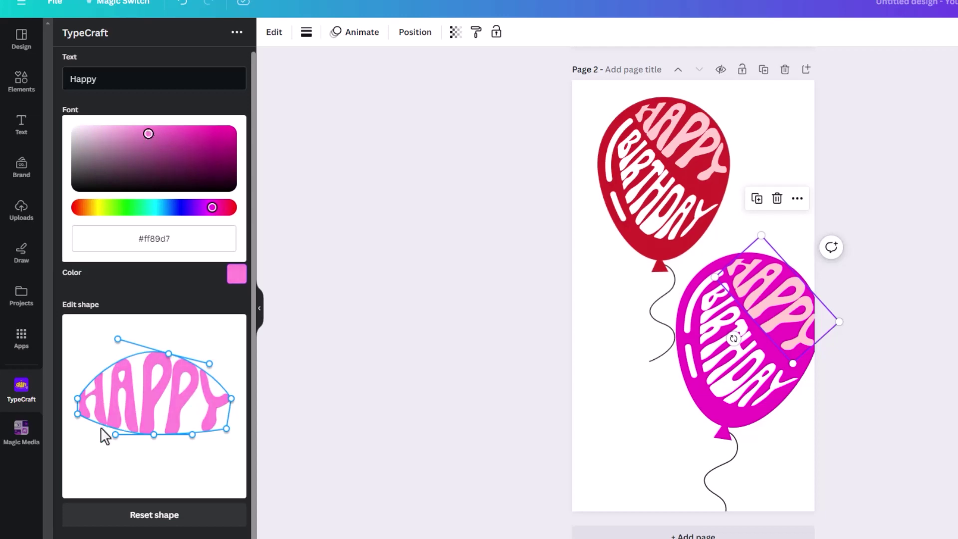
{"action": "key", "text": "Escape"}
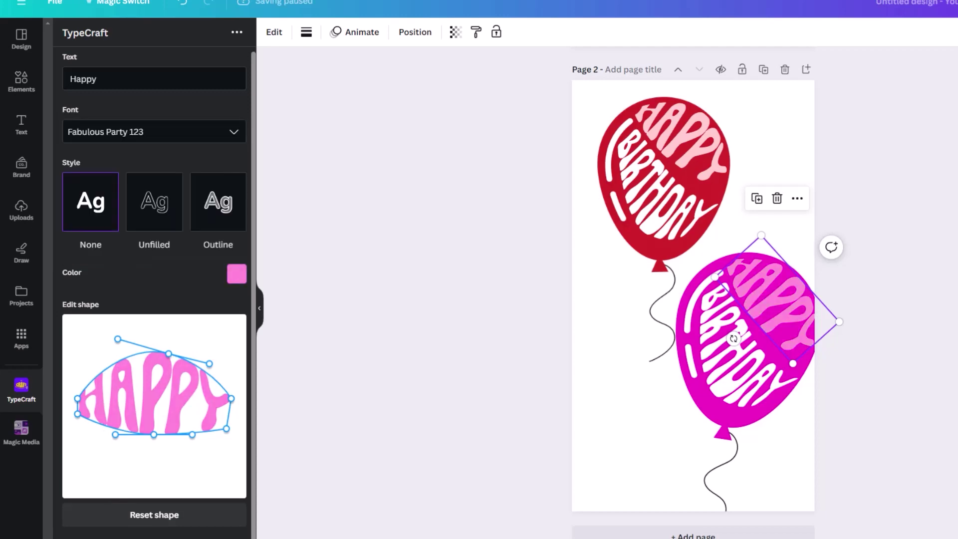
{"action": "left_click", "coordinate": [735, 395]}
{"action": "left_click_drag", "start_coordinate": [734, 394], "coordinate": [732, 397]}
{"action": "left_click", "coordinate": [506, 400]}
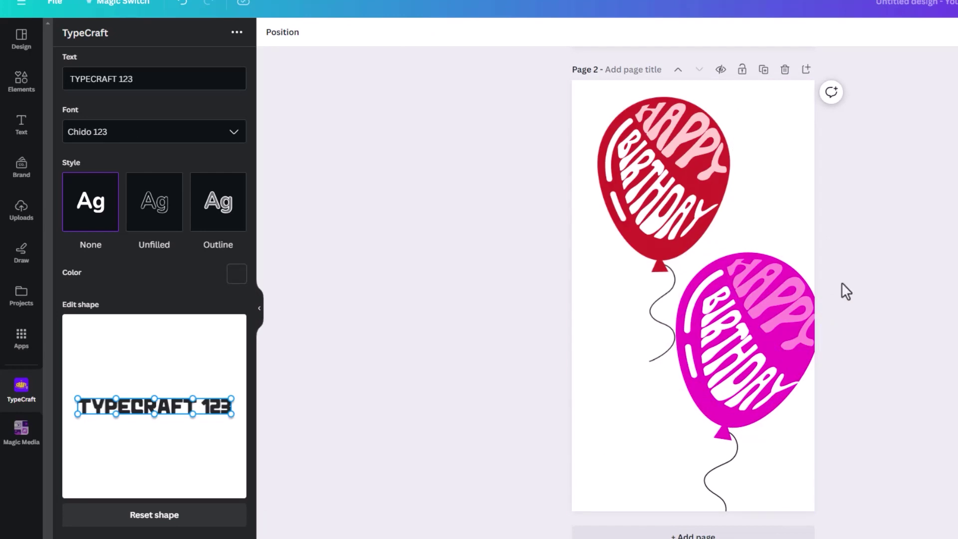
Duplicate the magenta balloon together with its "Happy" and "Birthday" texts and move the copy to the page's left side
{"action": "left_click_drag", "start_coordinate": [856, 236], "coordinate": [734, 475]}
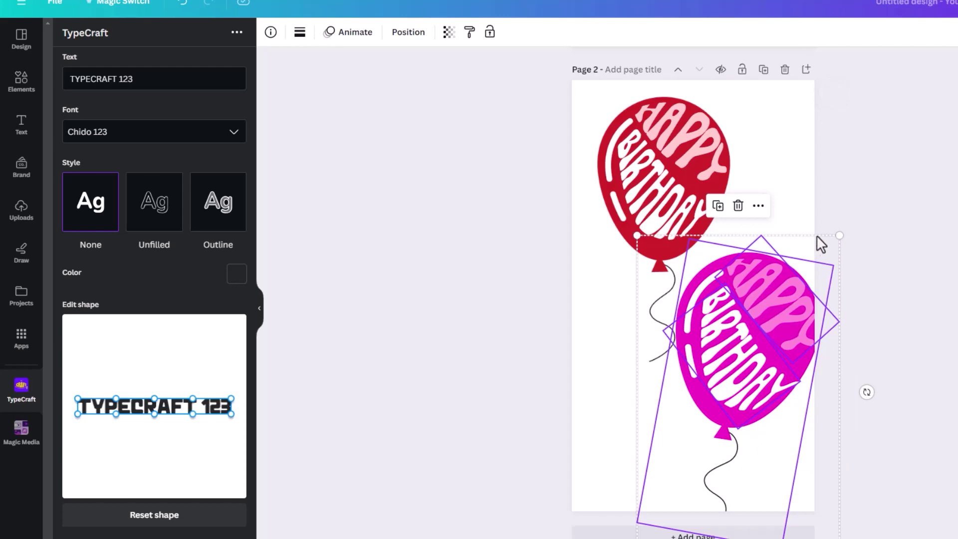
{"action": "left_click", "coordinate": [722, 209]}
{"action": "left_click_drag", "start_coordinate": [636, 346], "coordinate": [609, 342]}
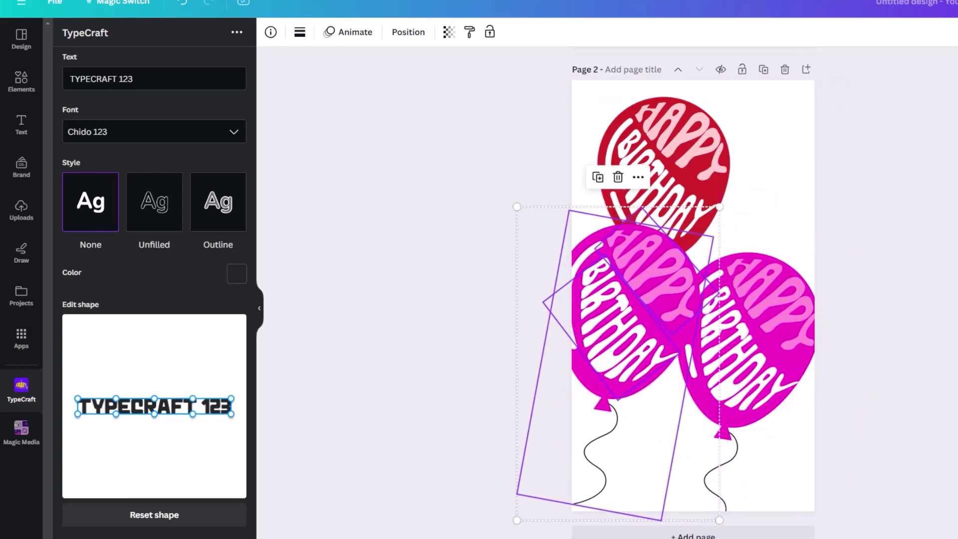
Tilt the copied balloon group counterclockwise into the page's lower-left area and move the other magenta balloon group slightly up
{"action": "left_click_drag", "start_coordinate": [618, 535], "coordinate": [698, 529]}
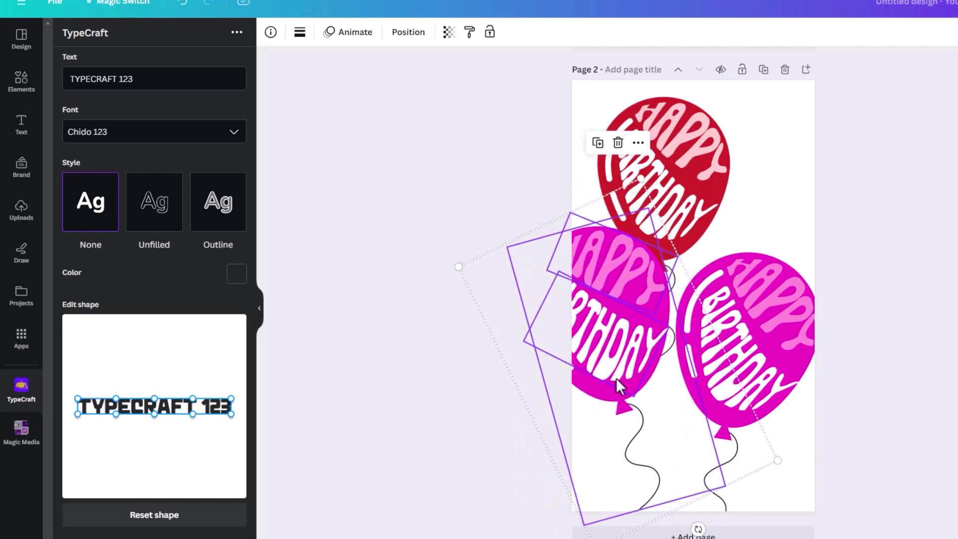
{"action": "left_click_drag", "start_coordinate": [615, 378], "coordinate": [645, 452]}
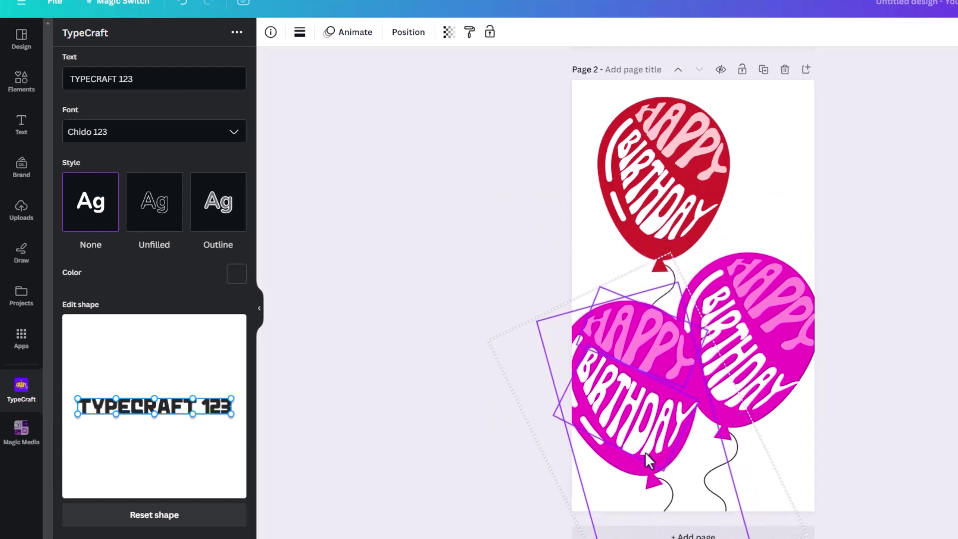
{"action": "left_click_drag", "start_coordinate": [861, 265], "coordinate": [769, 344]}
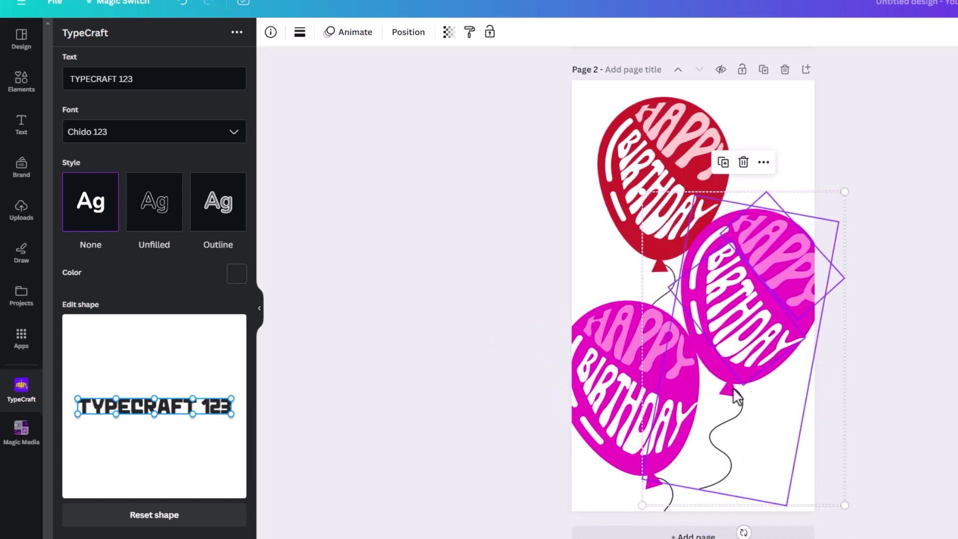
{"action": "left_click", "coordinate": [489, 445]}
Recolor the lower-left balloon with the brand kit's purple and deselect it
{"action": "left_click", "coordinate": [608, 340]}
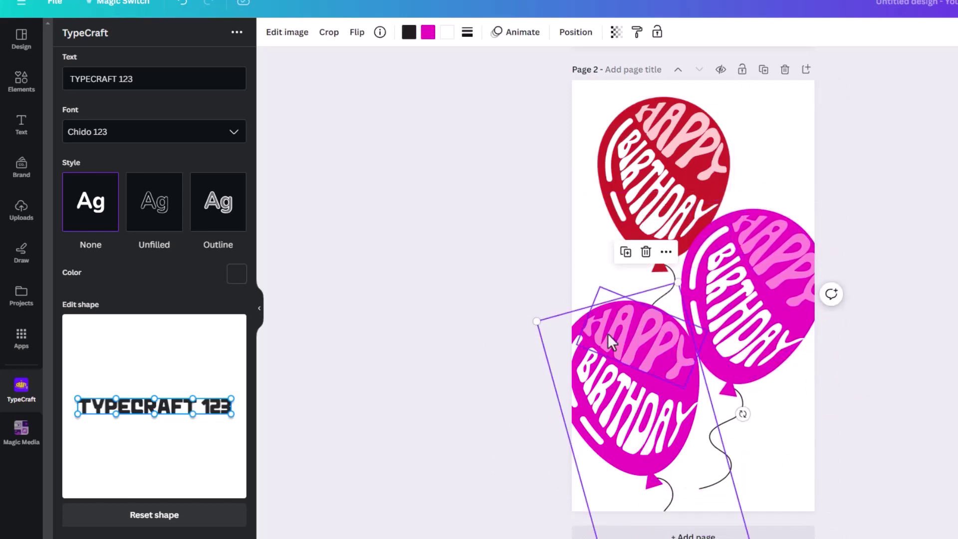
{"action": "left_click", "coordinate": [428, 32]}
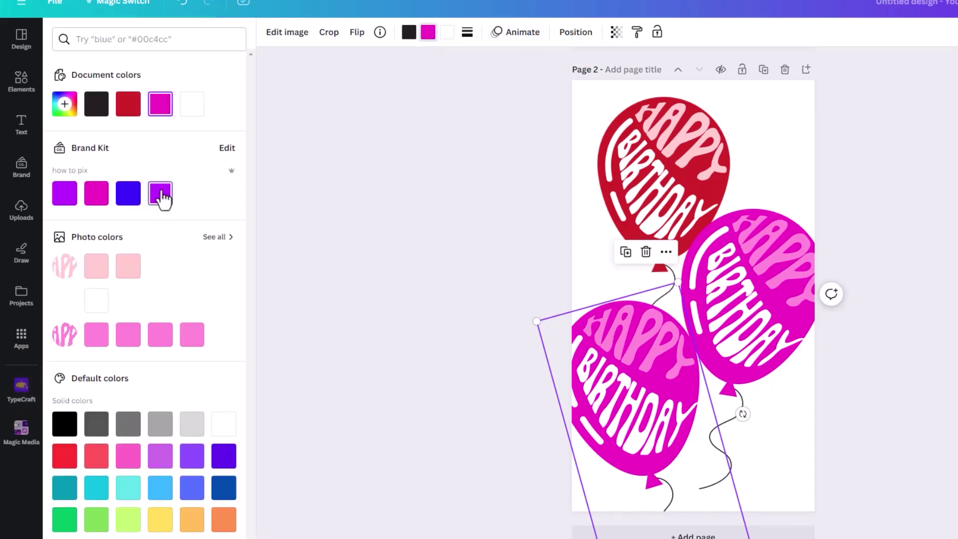
{"action": "left_click", "coordinate": [161, 195]}
{"action": "left_click", "coordinate": [460, 86]}
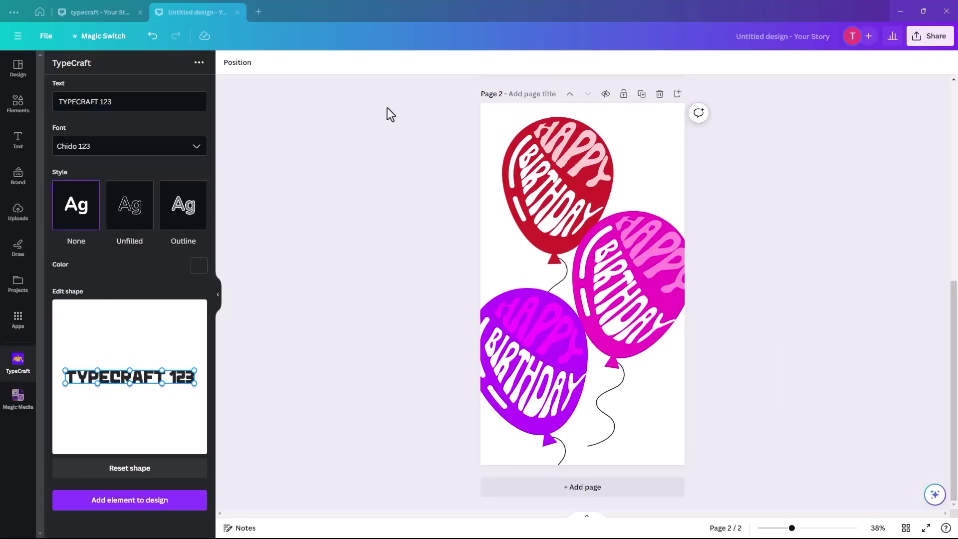
Recolor the "Happy" text on the purple balloon light purple, update the element and deselect it
{"action": "left_click", "coordinate": [529, 322]}
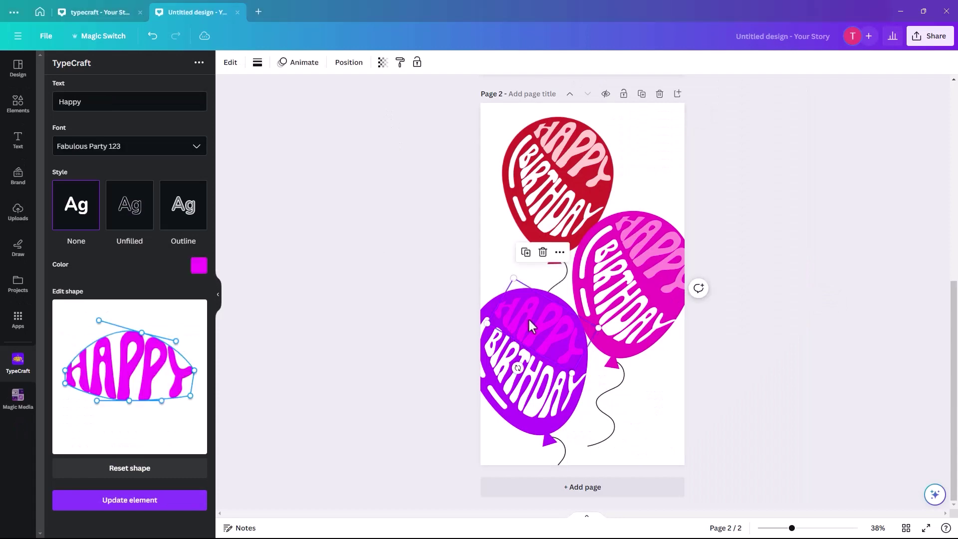
{"action": "left_click", "coordinate": [198, 267]}
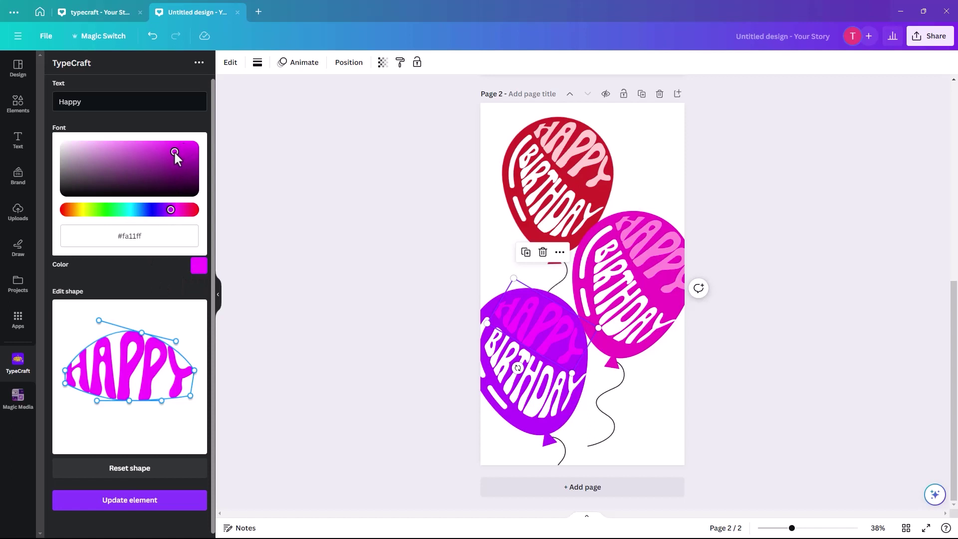
{"action": "left_click_drag", "start_coordinate": [170, 151], "coordinate": [154, 146]}
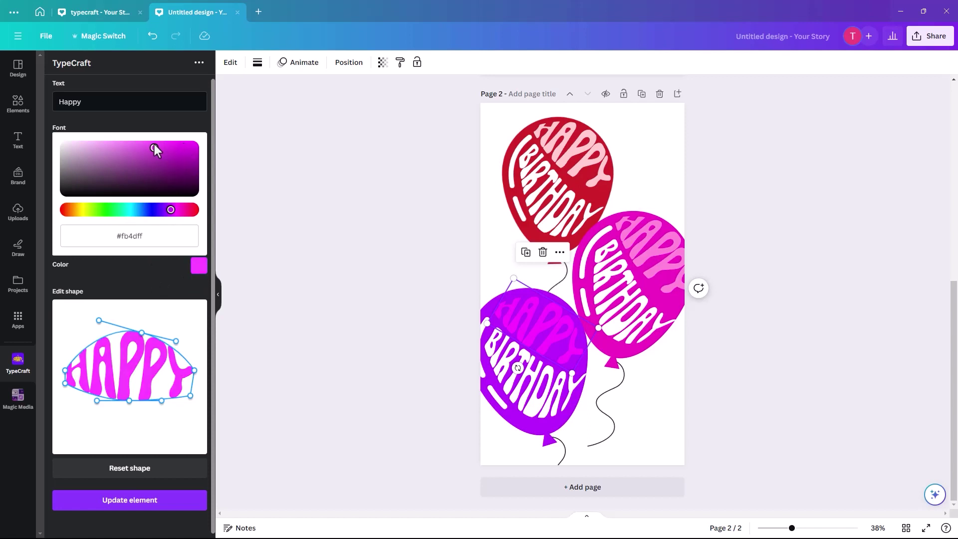
{"action": "left_click", "coordinate": [164, 210]}
{"action": "left_click", "coordinate": [131, 505]}
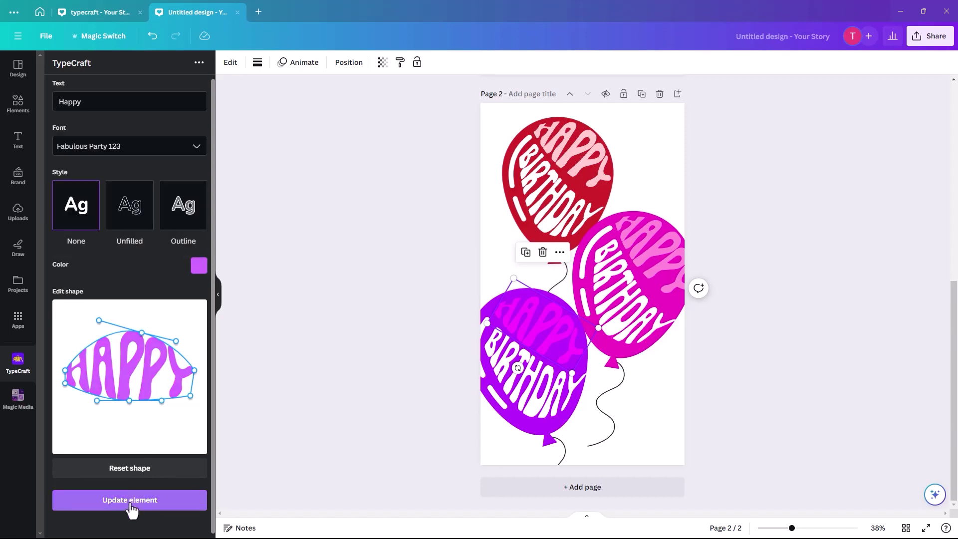
{"action": "left_click", "coordinate": [132, 507]}
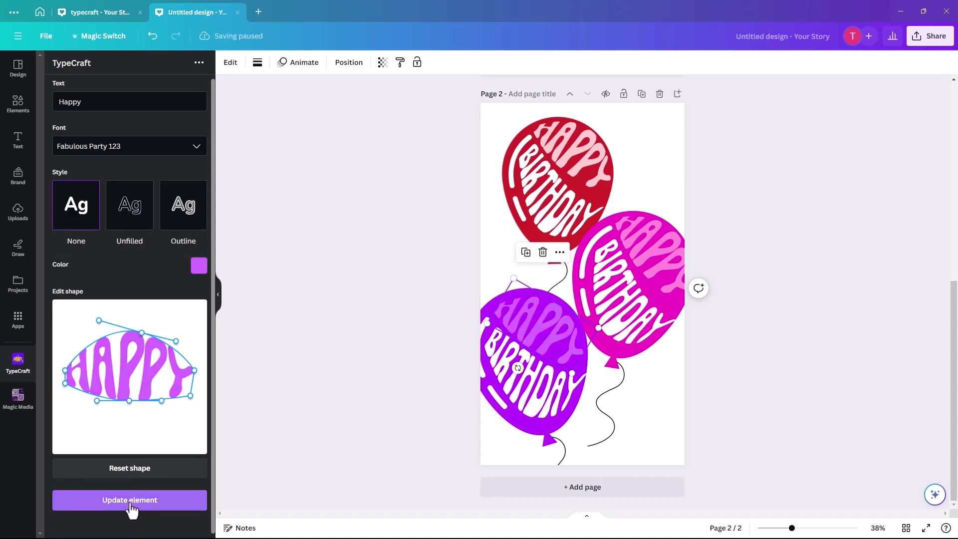
{"action": "left_click", "coordinate": [335, 347]}
{"action": "left_click", "coordinate": [526, 325]}
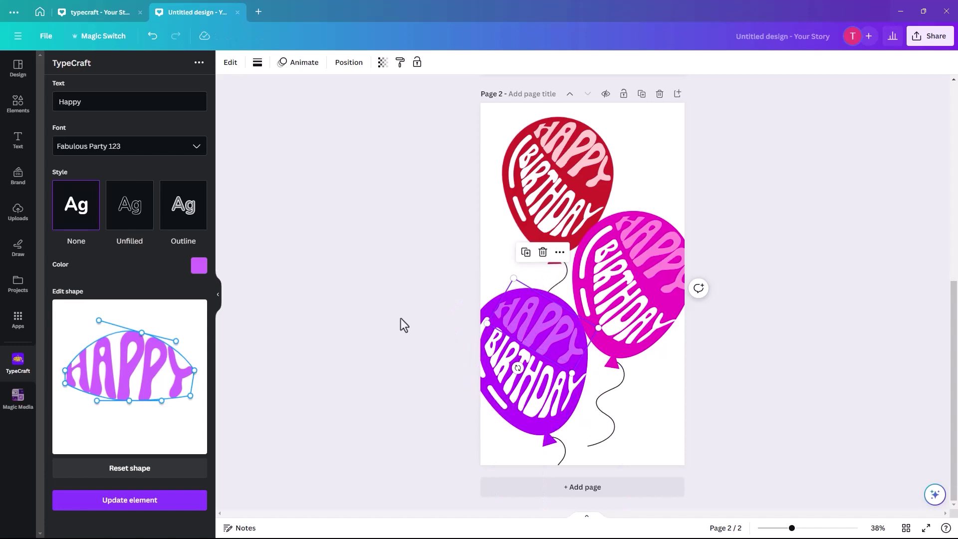
{"action": "left_click", "coordinate": [410, 302]}
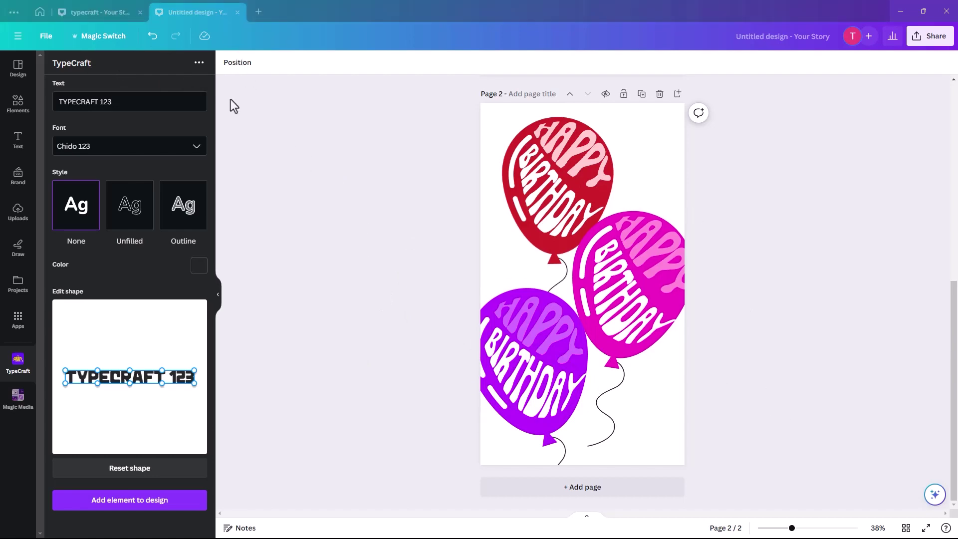
Search the graphics library for "party background"
{"action": "left_click", "coordinate": [19, 103]}
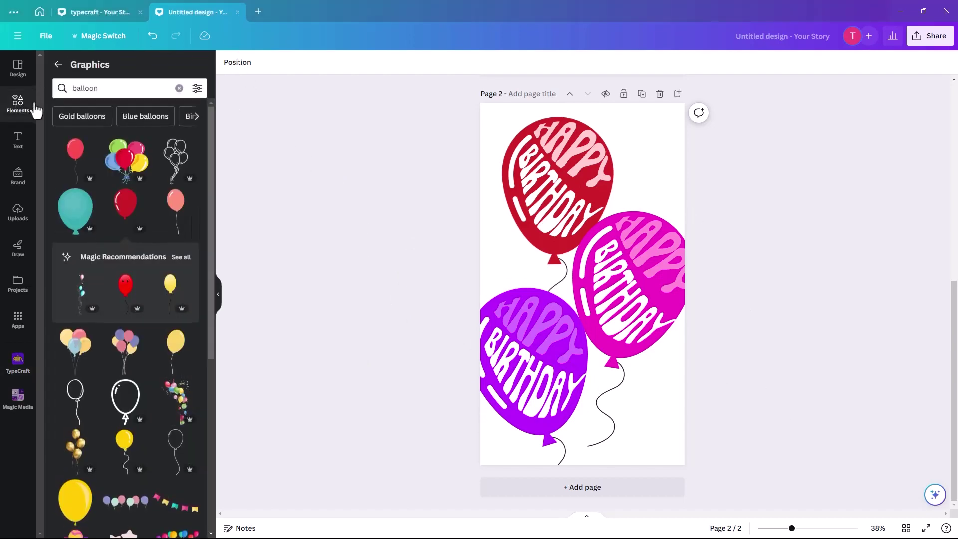
{"action": "left_click", "coordinate": [102, 102]}
{"action": "double_click", "coordinate": [101, 103]}
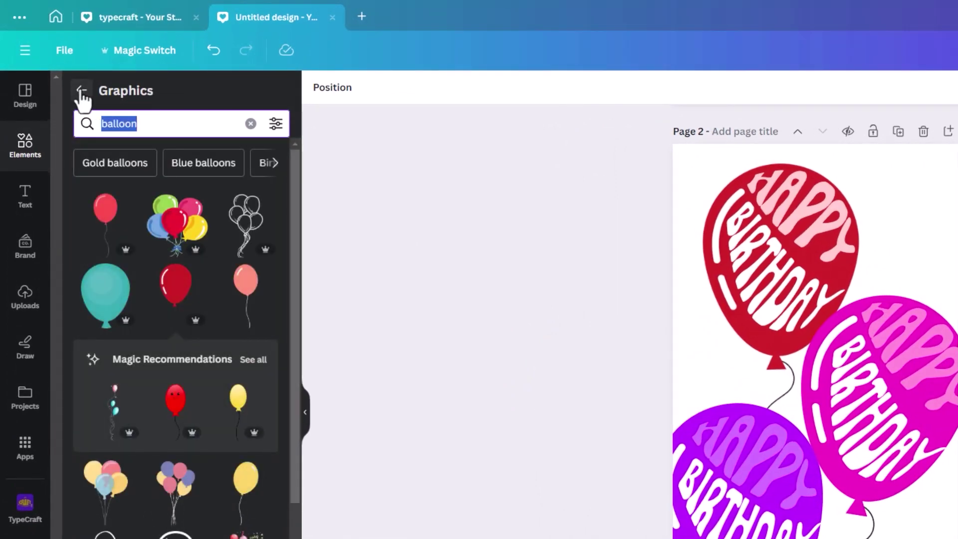
{"action": "left_click", "coordinate": [68, 75]}
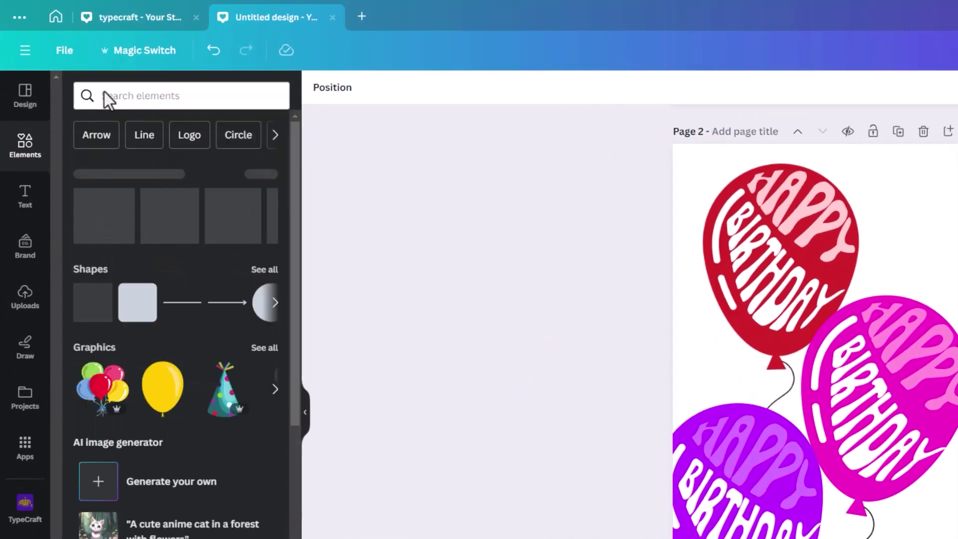
{"action": "left_click", "coordinate": [104, 93]}
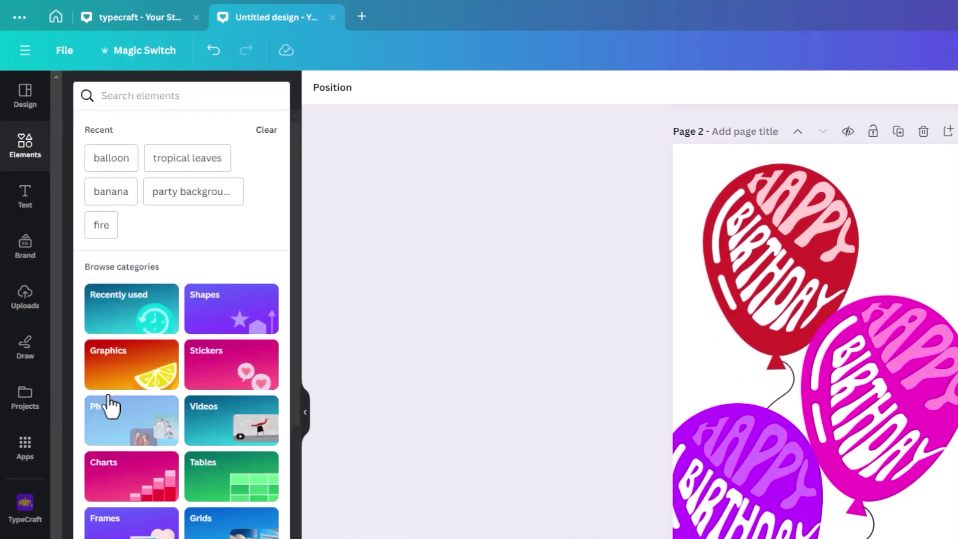
{"action": "left_click", "coordinate": [109, 372]}
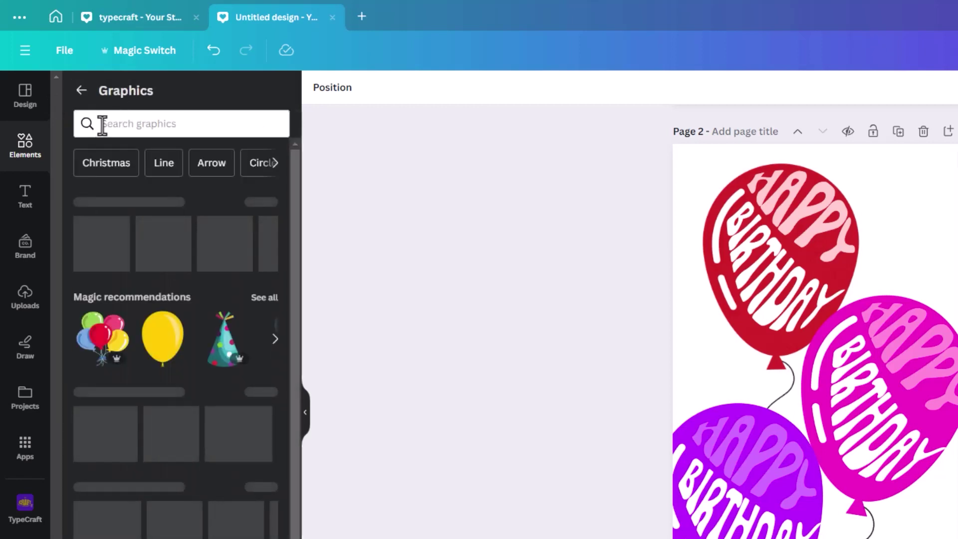
{"action": "left_click", "coordinate": [101, 124]}
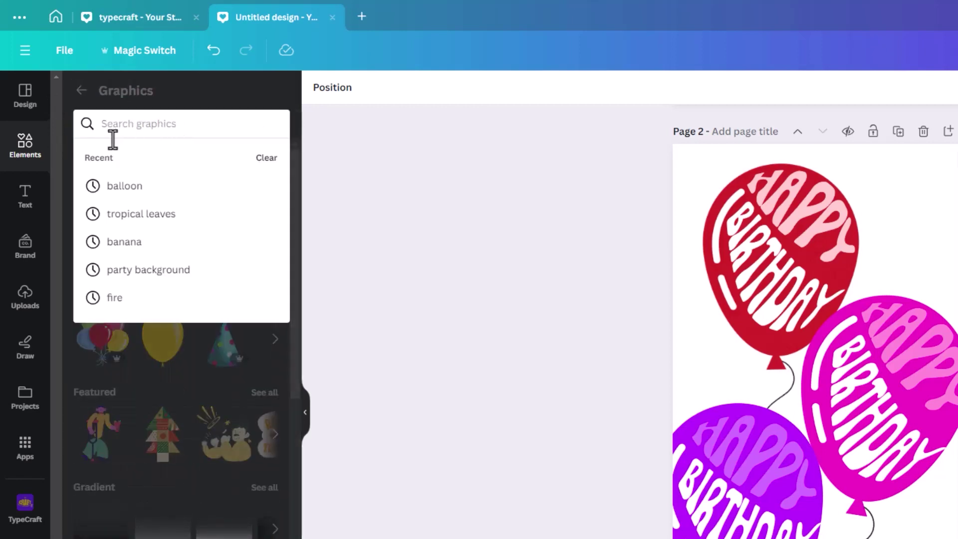
{"action": "type", "text": "party "}
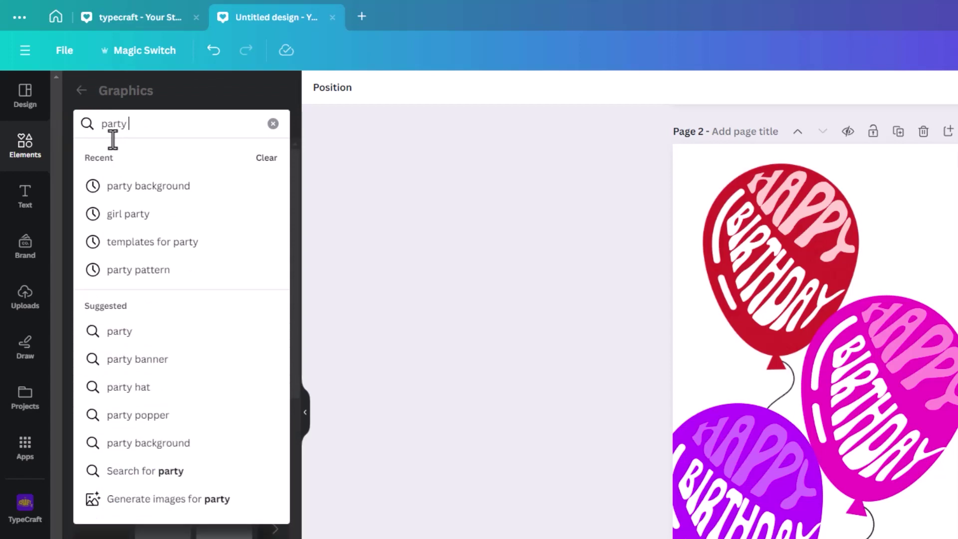
{"action": "type", "text": "backgr"}
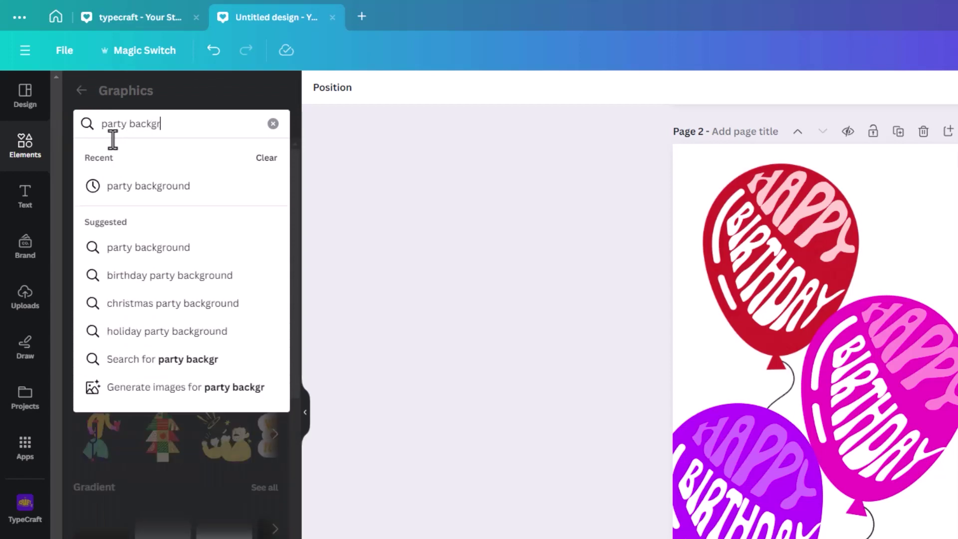
{"action": "type", "text": "ound"}
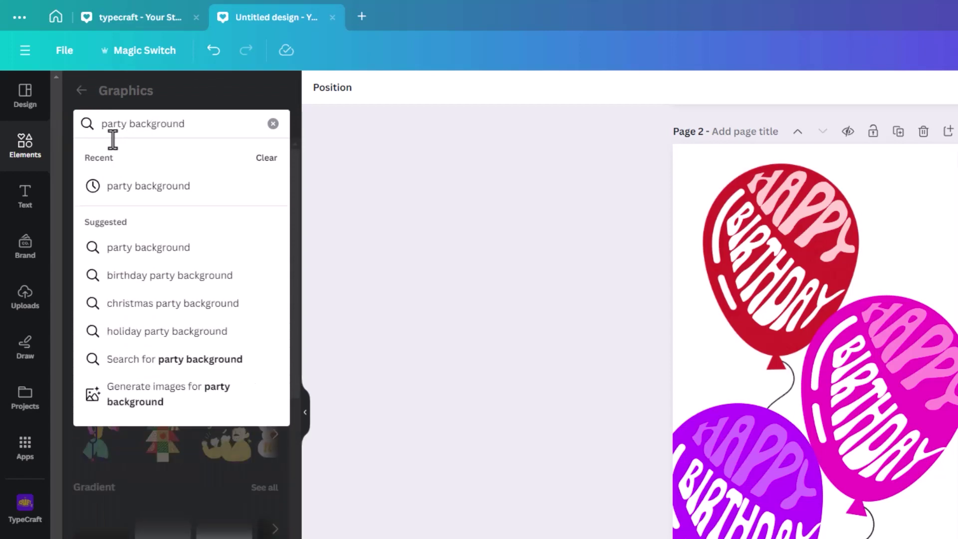
{"action": "key", "text": "Return"}
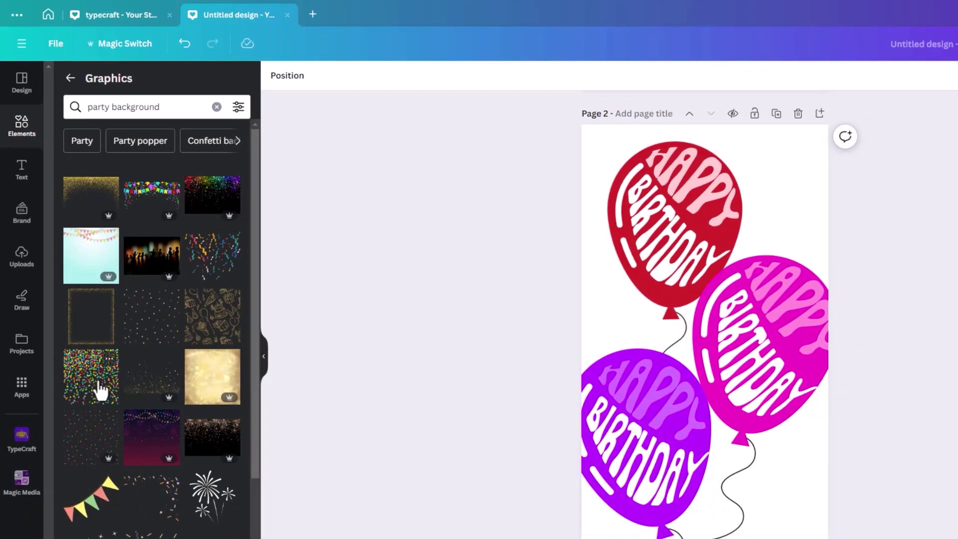
Add the multicolored confetti dots graphic over the whole balloon page and set it as the page's background
{"action": "left_click_drag", "start_coordinate": [253, 241], "coordinate": [228, 205]}
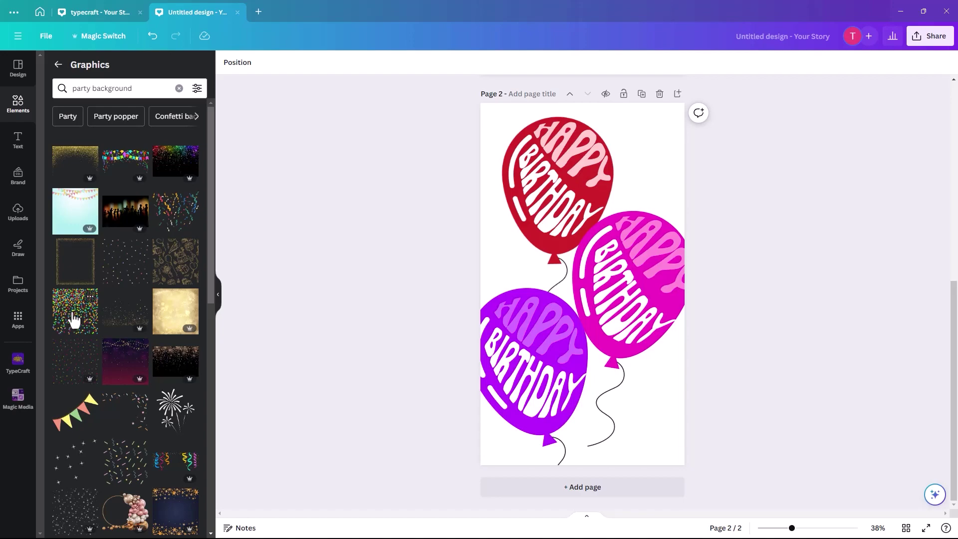
{"action": "left_click", "coordinate": [74, 318]}
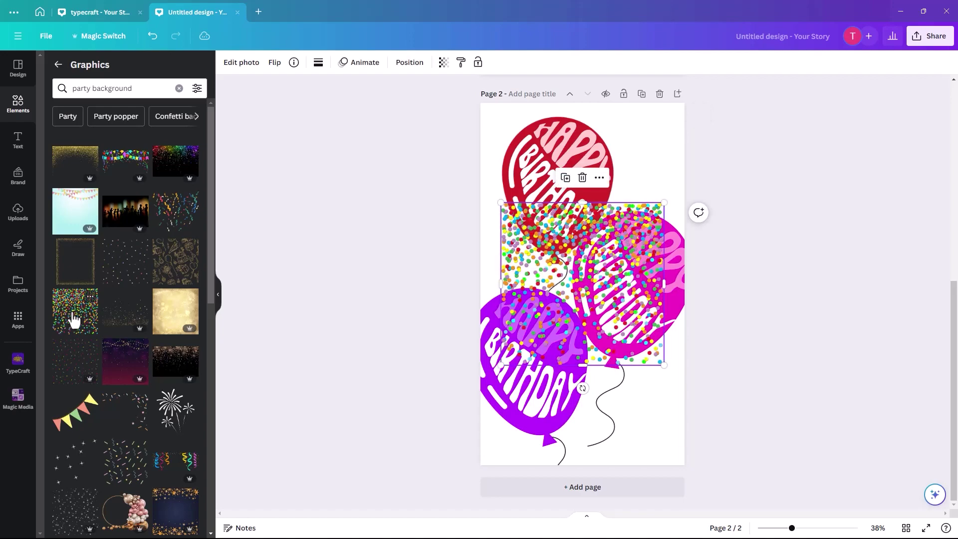
{"action": "left_click_drag", "start_coordinate": [523, 271], "coordinate": [502, 172]}
{"action": "left_click_drag", "start_coordinate": [640, 266], "coordinate": [806, 500]}
{"action": "left_click_drag", "start_coordinate": [666, 384], "coordinate": [611, 382]}
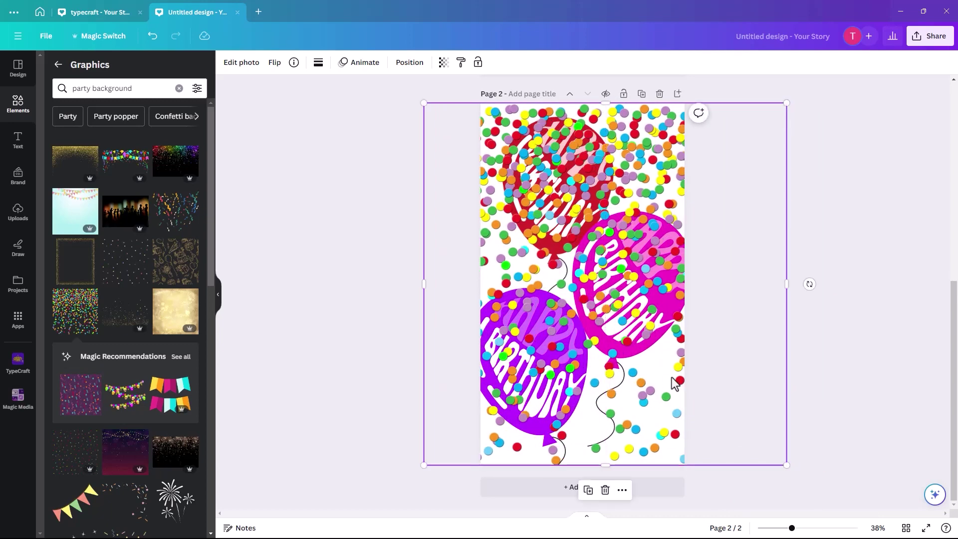
{"action": "right_click", "coordinate": [664, 375]}
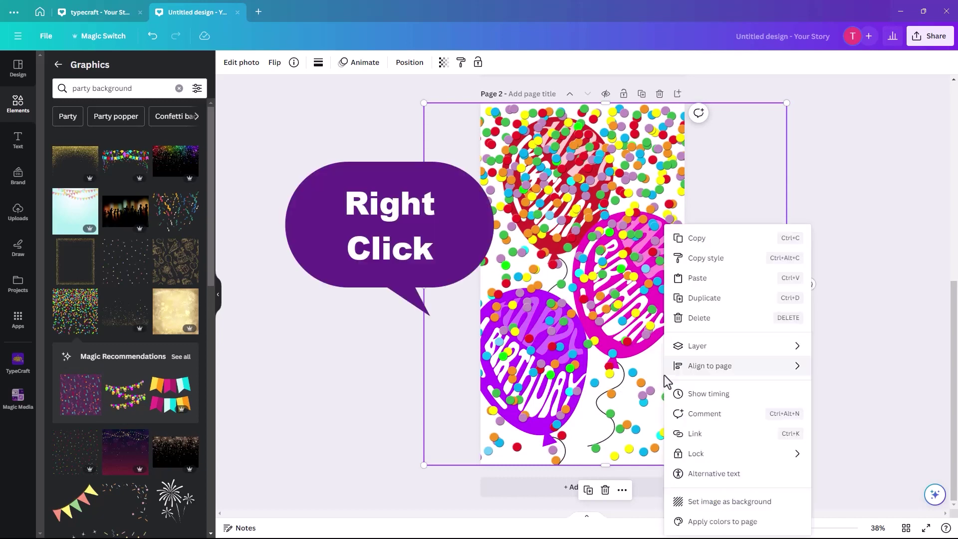
{"action": "left_click", "coordinate": [705, 505]}
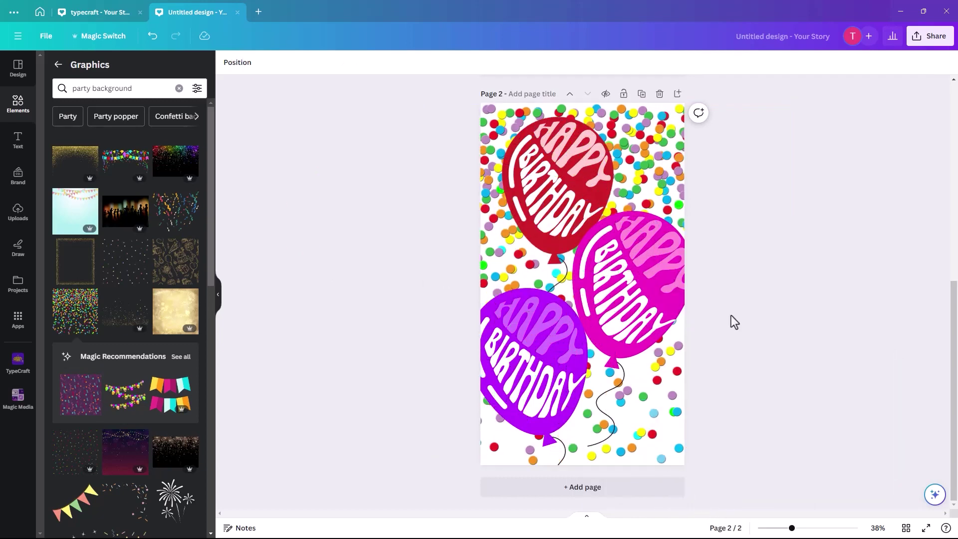
Switch to the typecraft design, add the recently used banana graphic to blank page 4 and tilt it so its stem points up
{"action": "key", "text": "ctrl+Tab"}
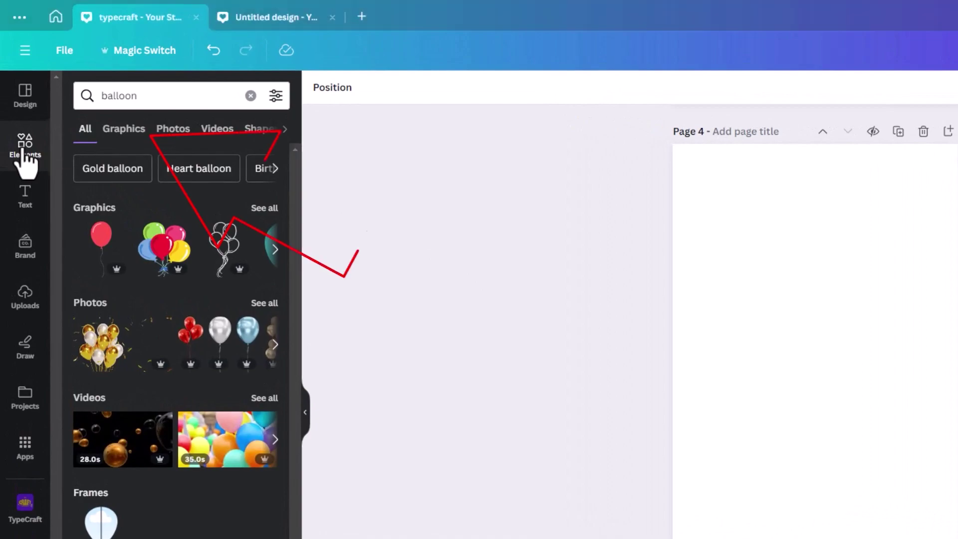
{"action": "left_click", "coordinate": [20, 110]}
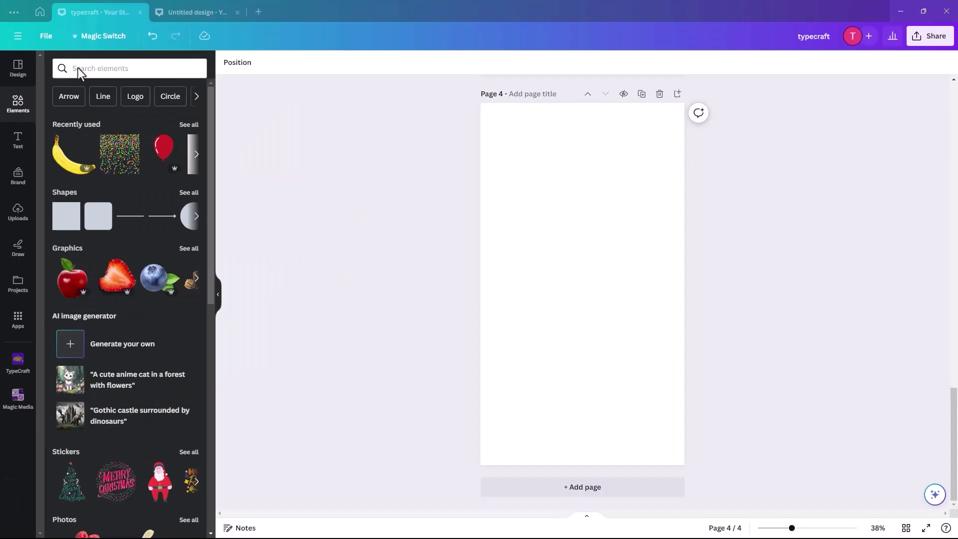
{"action": "left_click", "coordinate": [109, 95]}
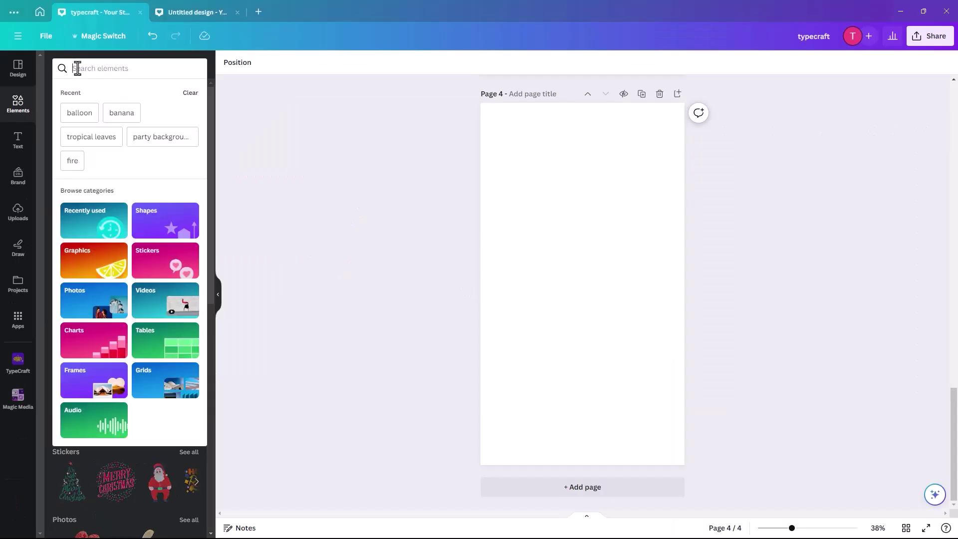
{"action": "left_click", "coordinate": [96, 274]}
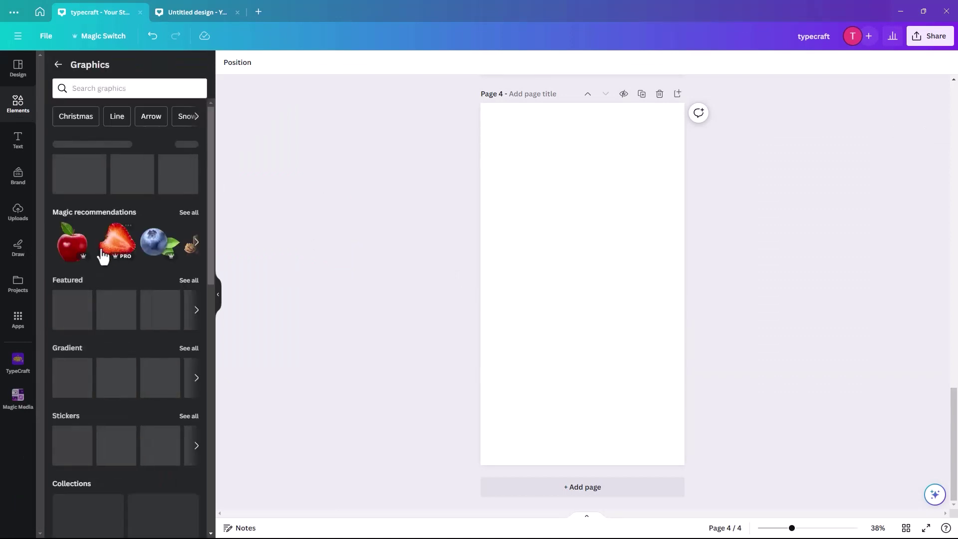
{"action": "left_click", "coordinate": [74, 88]}
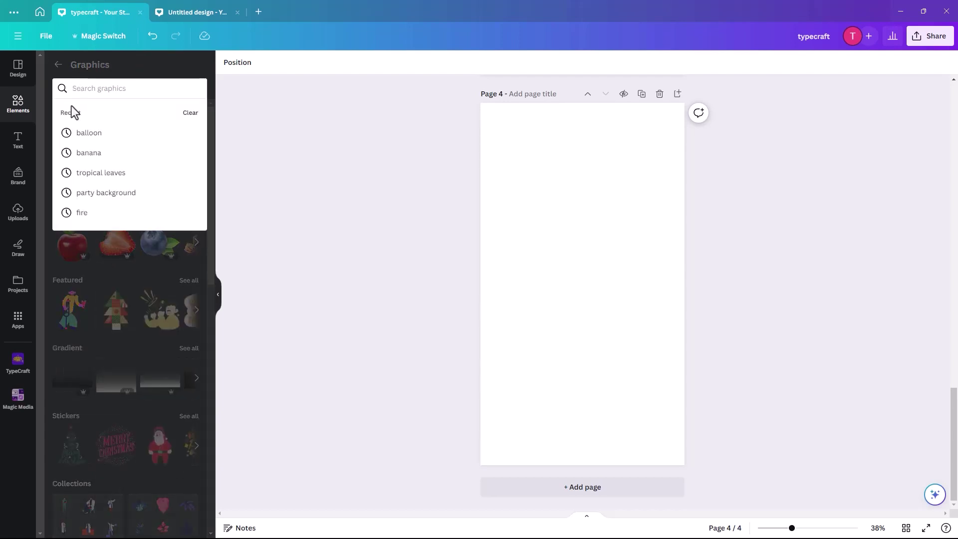
{"action": "left_click", "coordinate": [25, 106]}
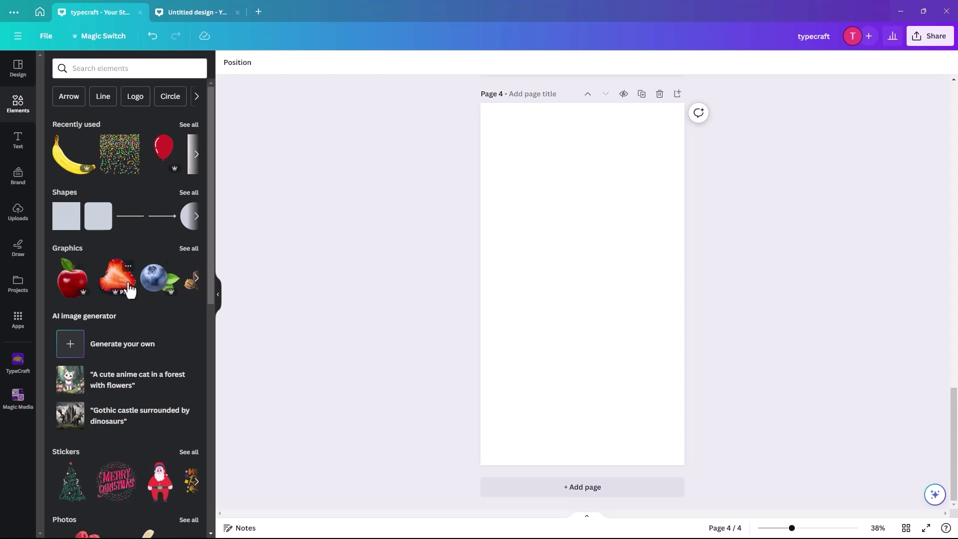
{"action": "left_click", "coordinate": [67, 175]}
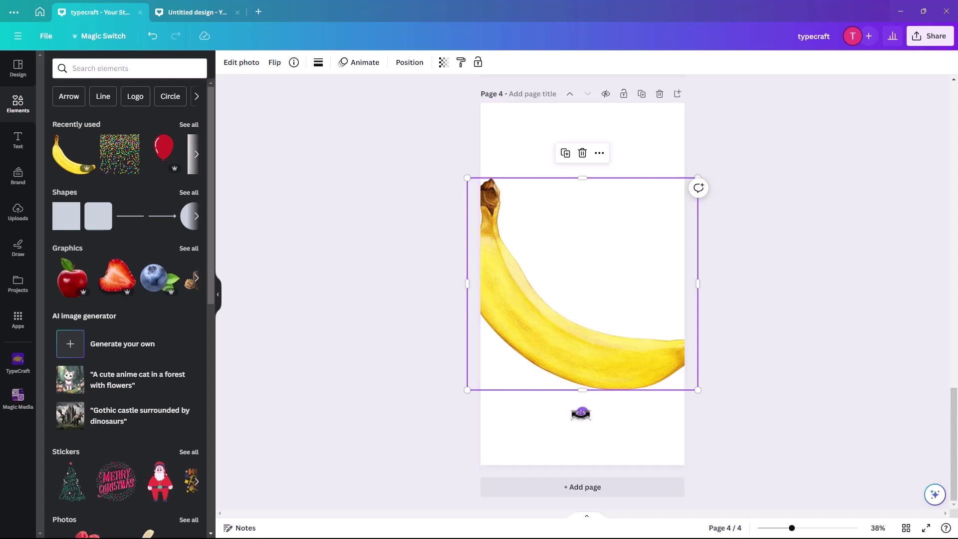
{"action": "left_click_drag", "start_coordinate": [581, 413], "coordinate": [504, 350]}
{"action": "mouse_move", "coordinate": [600, 403]}
{"action": "left_mouse_down"}
{"action": "mouse_move", "coordinate": [618, 379]}
{"action": "mouse_move", "coordinate": [613, 397]}
{"action": "left_mouse_up"}
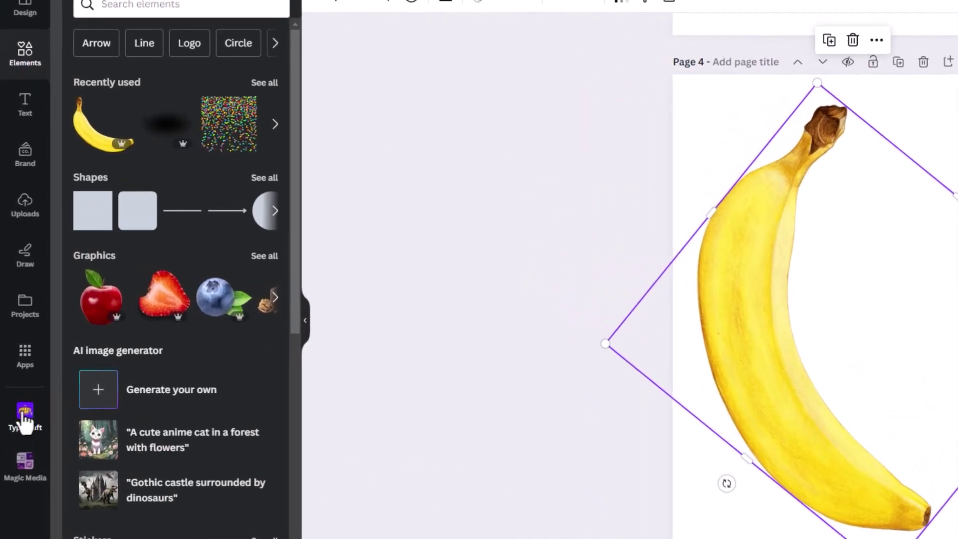
Create a TypeCraft text "banana" in the Crenzo 123 font and add it to the banana page
{"action": "left_click", "coordinate": [24, 417]}
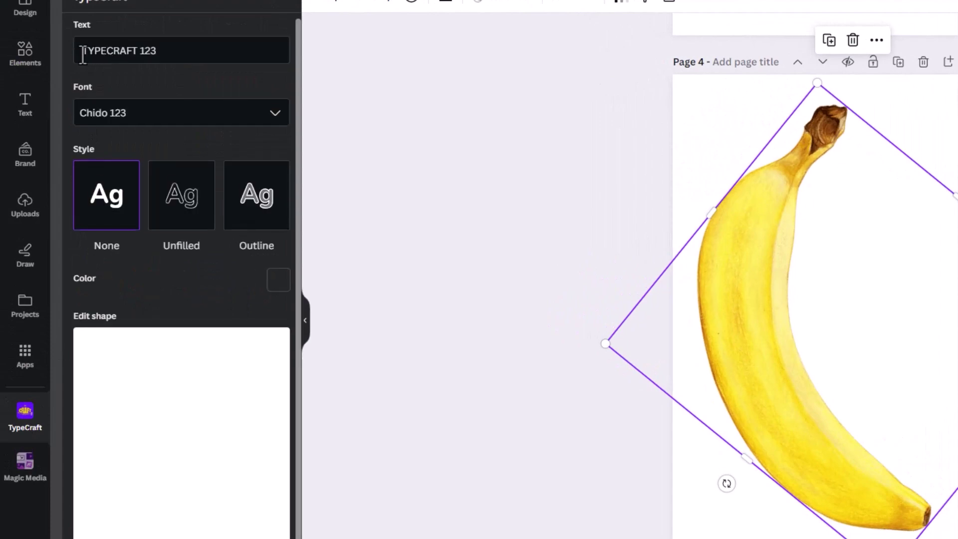
{"action": "left_click_drag", "start_coordinate": [78, 49], "coordinate": [170, 50]}
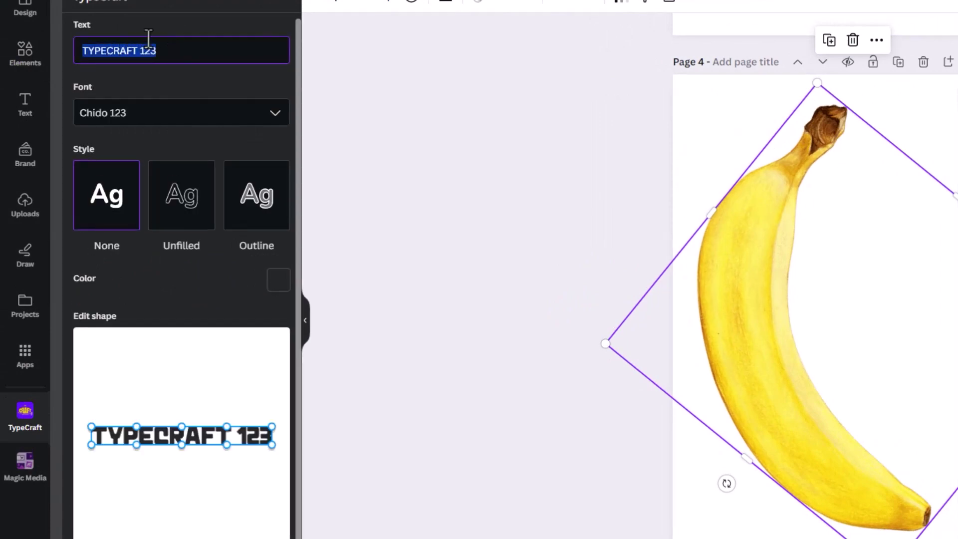
{"action": "type", "text": "banana"}
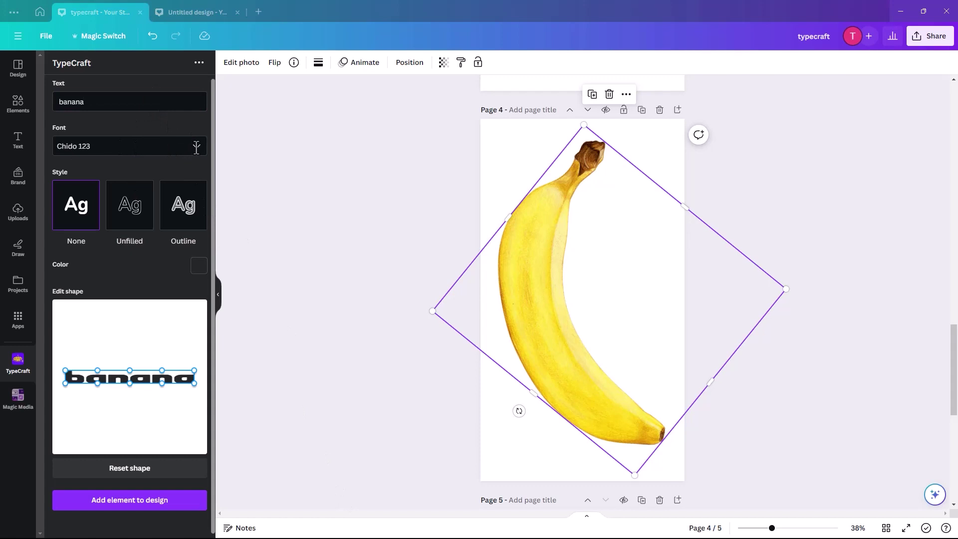
{"action": "left_click", "coordinate": [196, 148]}
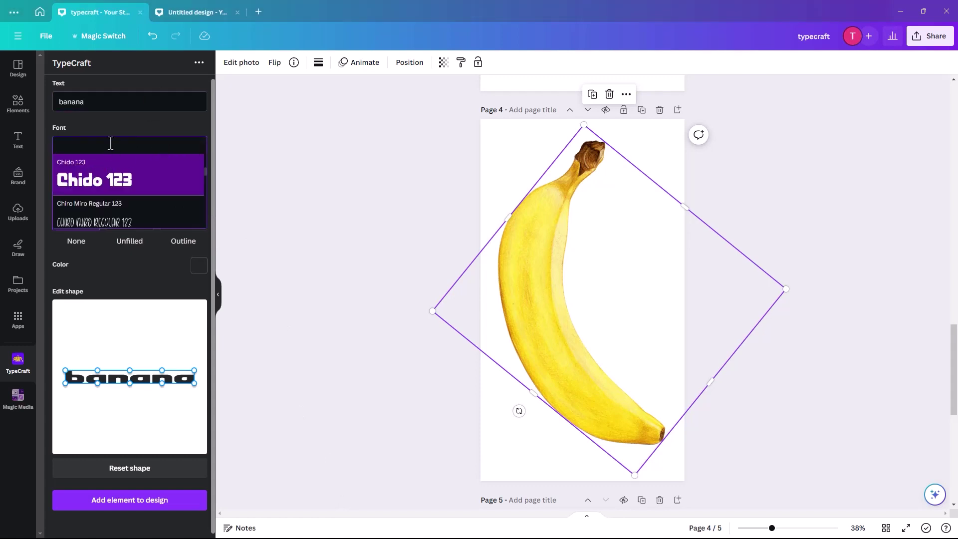
{"action": "type", "text": "cren"}
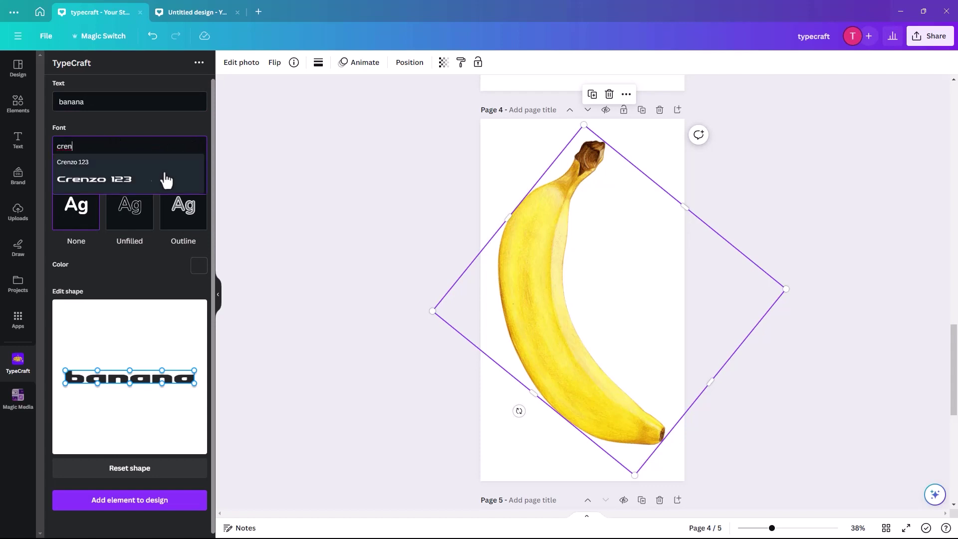
{"action": "left_click", "coordinate": [119, 179]}
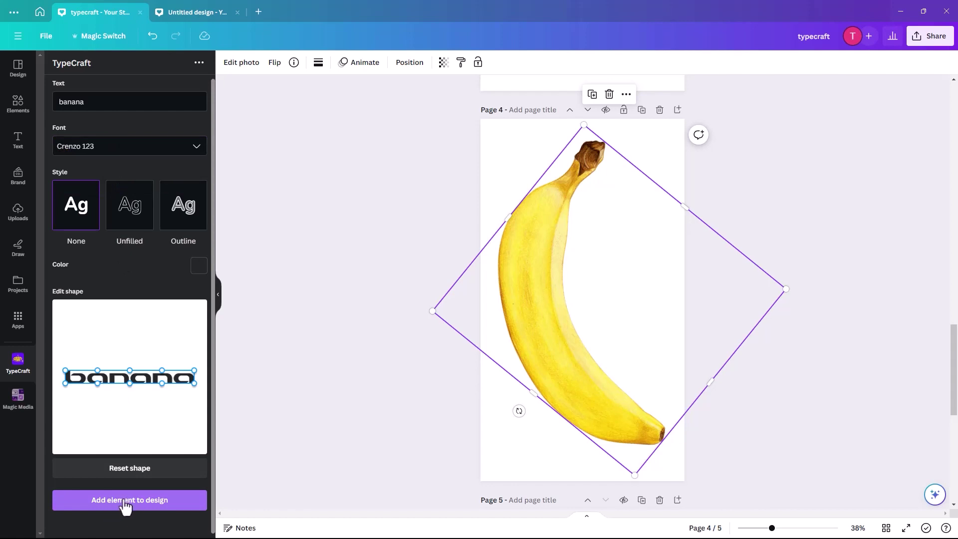
{"action": "left_click", "coordinate": [125, 506]}
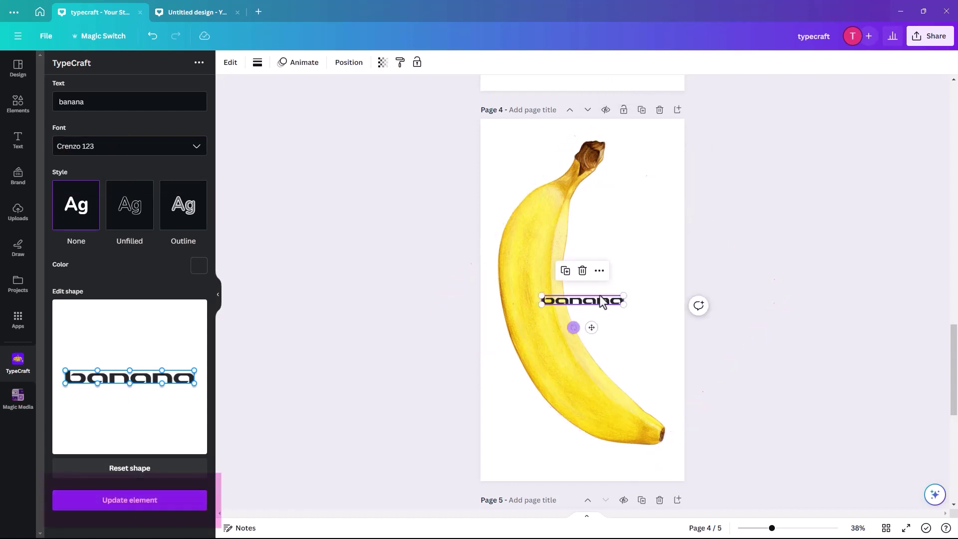
Tilt the "banana" text along the fruit's upper body and enlarge it to run down nearly the banana's full length
{"action": "left_click_drag", "start_coordinate": [608, 305], "coordinate": [541, 244]}
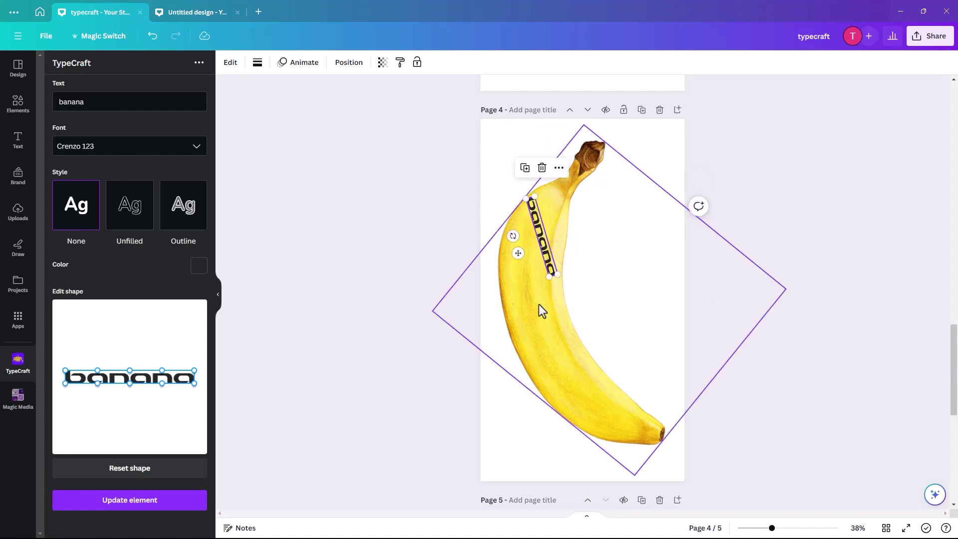
{"action": "left_click_drag", "start_coordinate": [551, 276], "coordinate": [588, 443]}
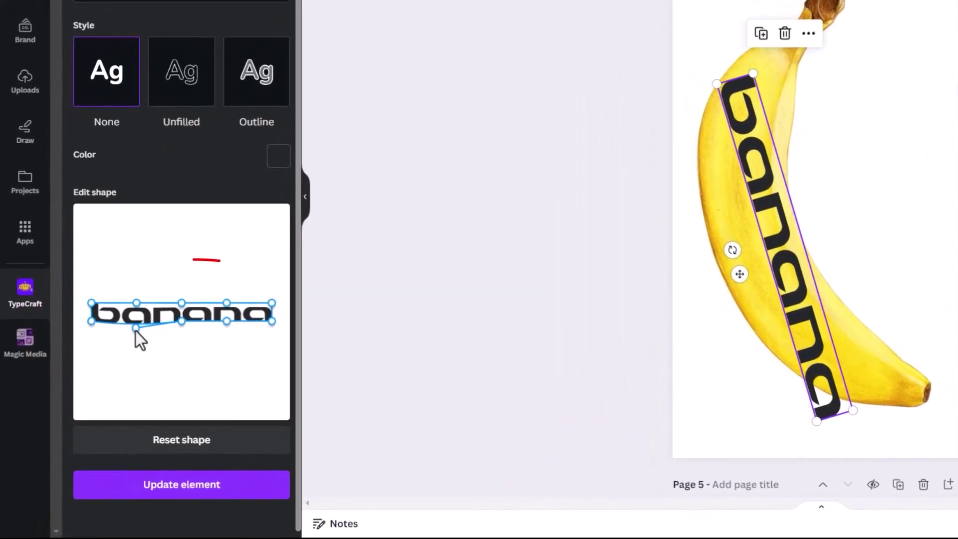
Bend the lower edge of the "banana" text shape into a deep, even downward curve and update the element
{"action": "left_click_drag", "start_coordinate": [97, 385], "coordinate": [96, 402]}
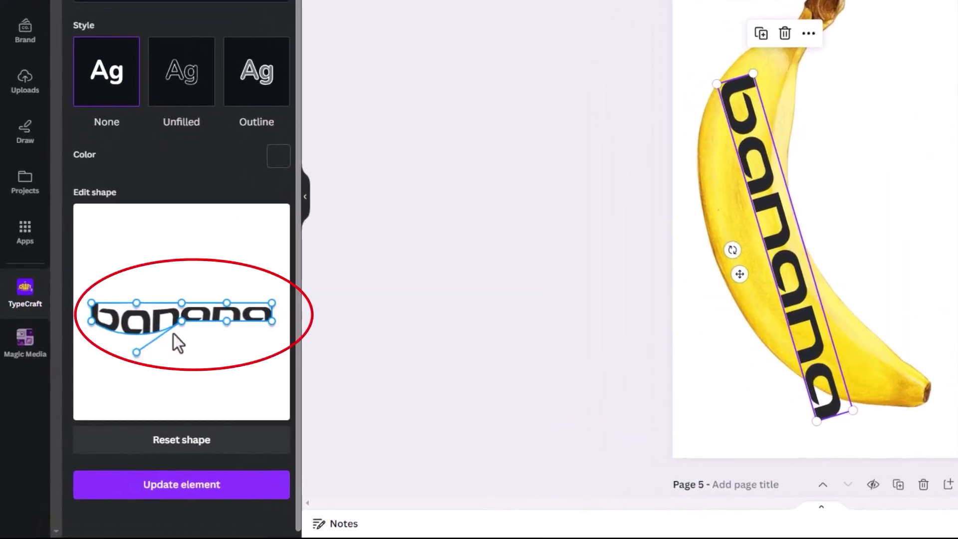
{"action": "left_click_drag", "start_coordinate": [181, 322], "coordinate": [181, 374]}
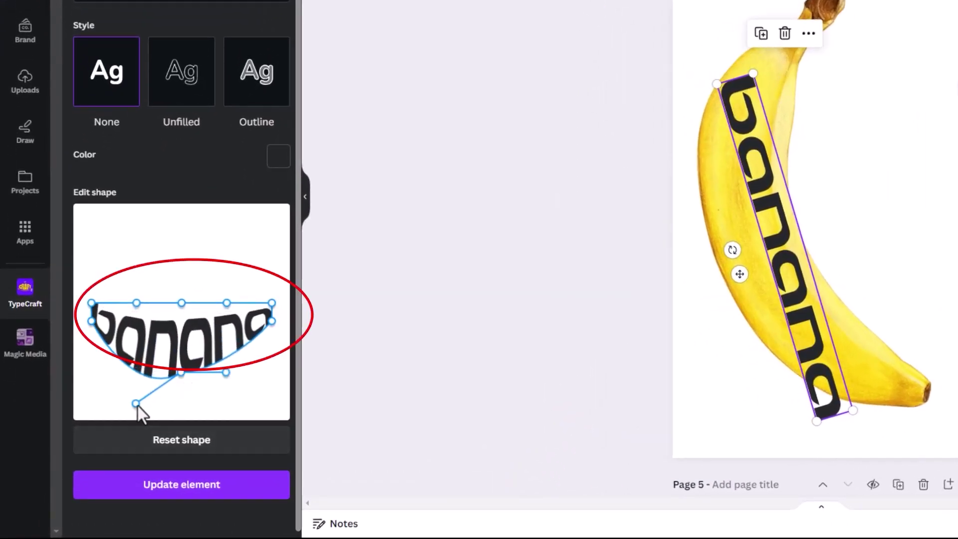
{"action": "left_click_drag", "start_coordinate": [130, 406], "coordinate": [118, 380]}
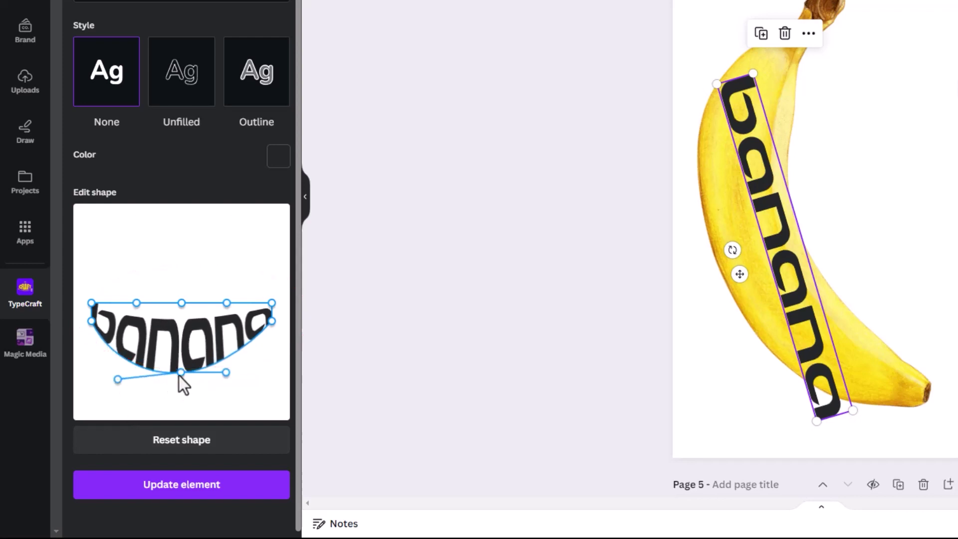
{"action": "left_click_drag", "start_coordinate": [178, 375], "coordinate": [180, 388]}
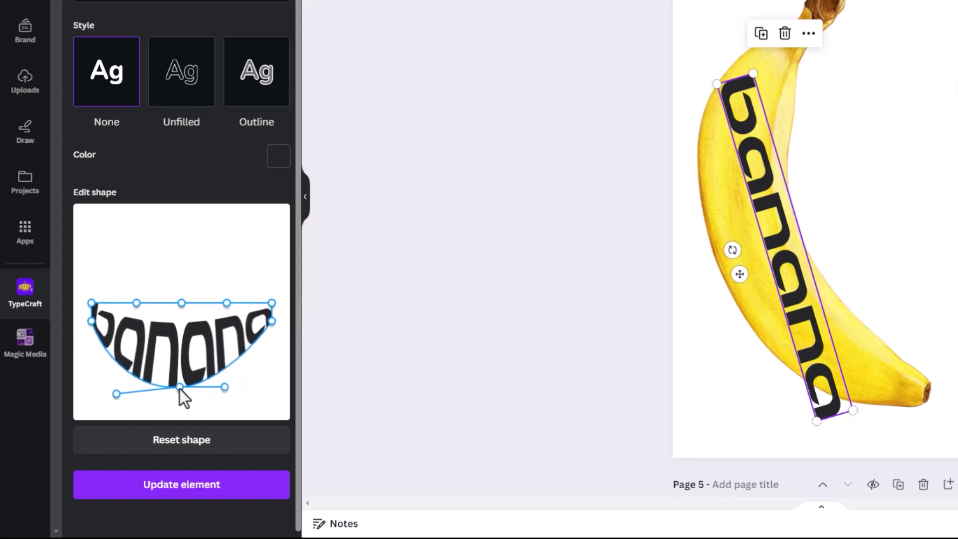
{"action": "left_click", "coordinate": [167, 489]}
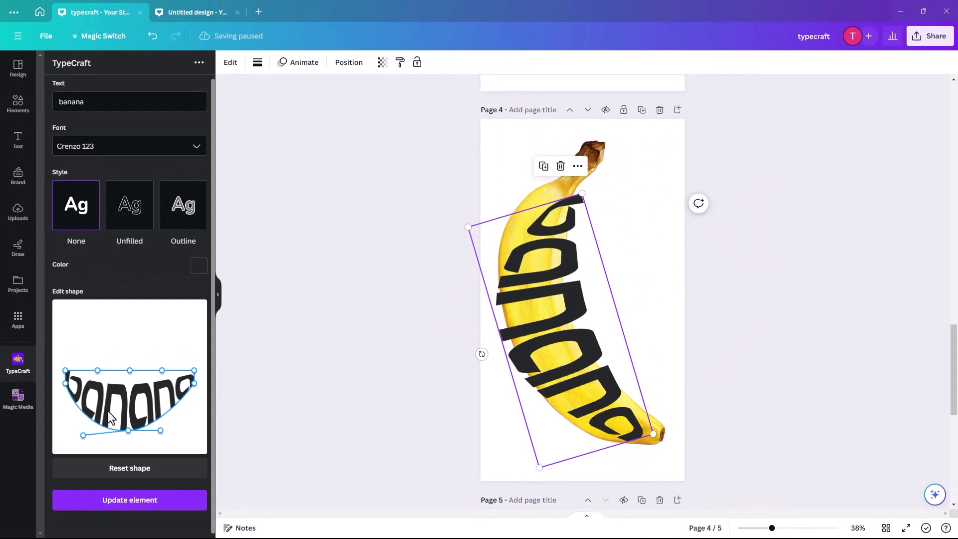
{"action": "left_click_drag", "start_coordinate": [128, 430], "coordinate": [81, 423]}
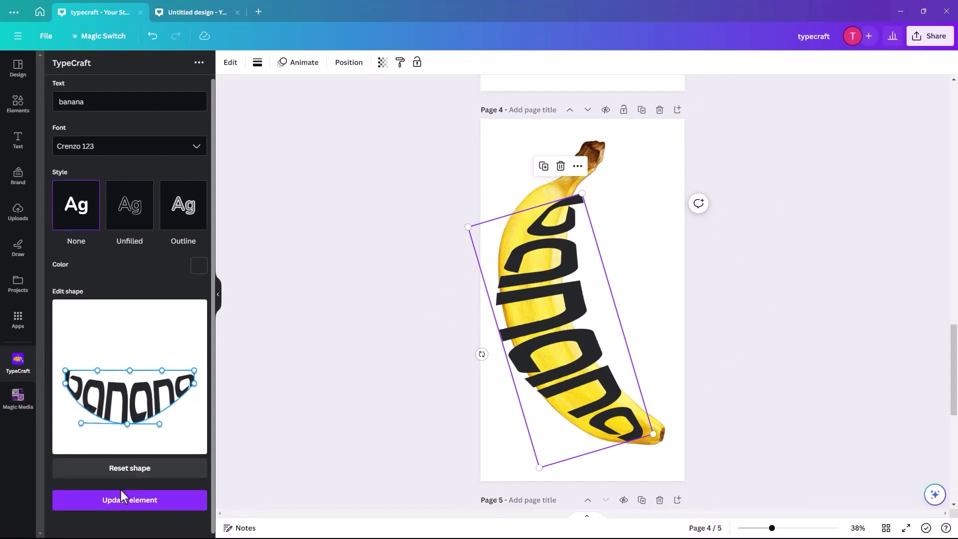
{"action": "left_click", "coordinate": [123, 504]}
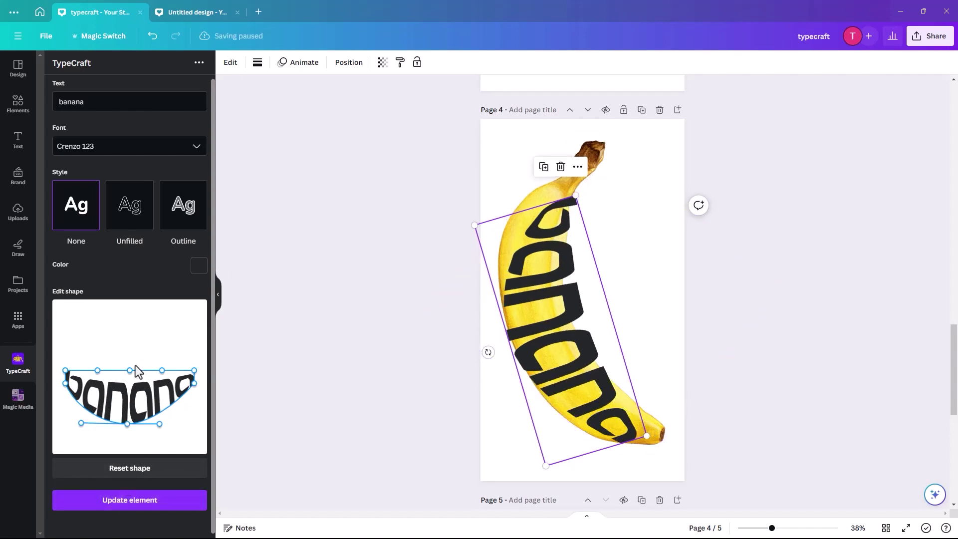
Curve the text shape's upper edge downward to match the banana's inner bend, update the element and move the text slightly up the fruit
{"action": "left_click_drag", "start_coordinate": [130, 371], "coordinate": [131, 389]}
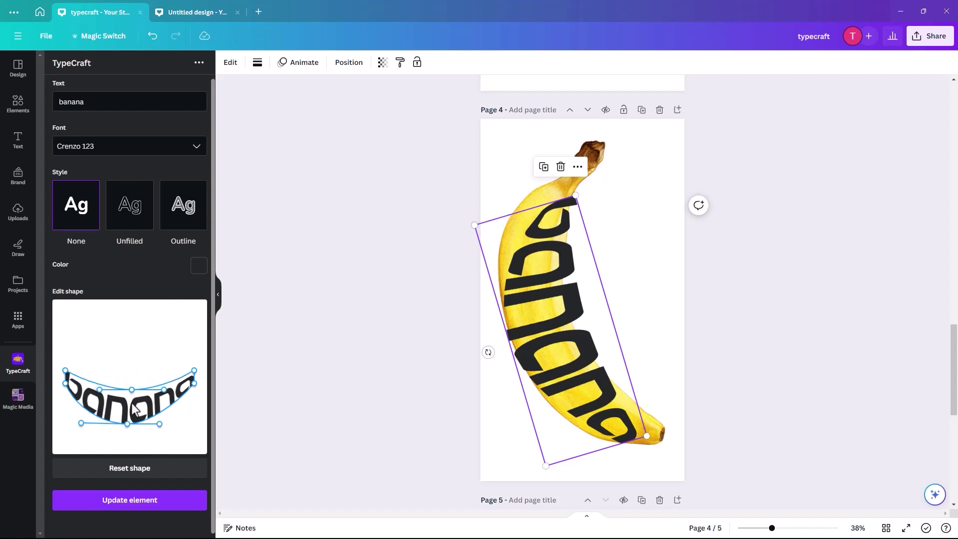
{"action": "left_click", "coordinate": [129, 505]}
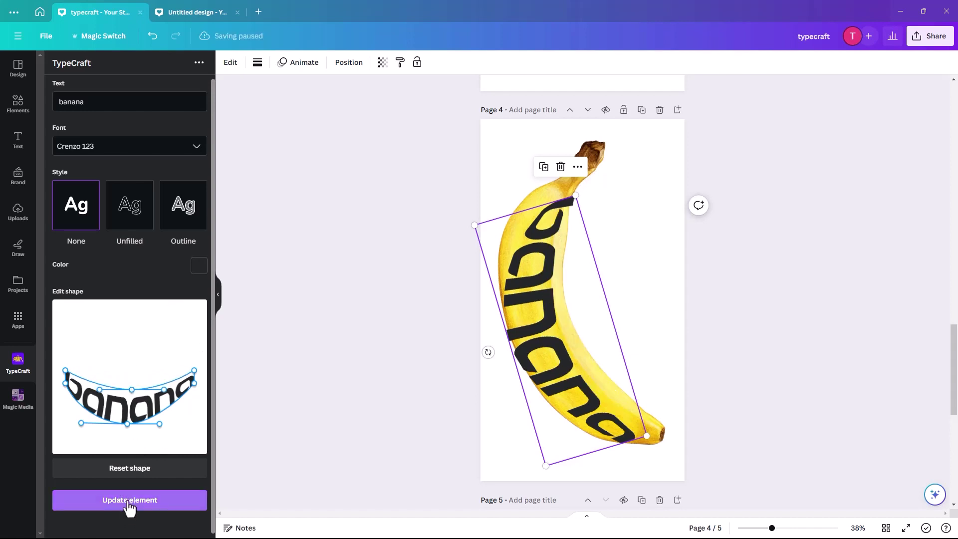
{"action": "left_click_drag", "start_coordinate": [536, 348], "coordinate": [533, 328]}
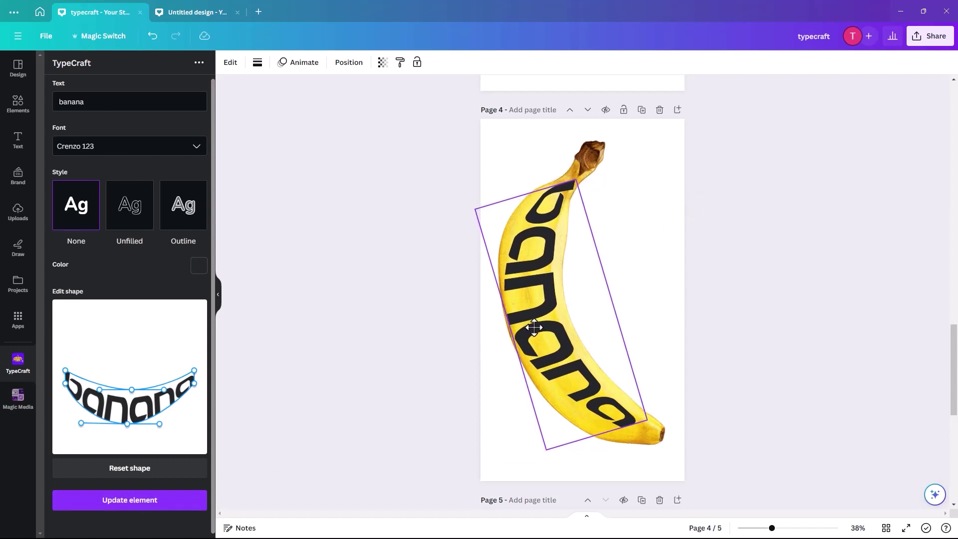
{"action": "left_click_drag", "start_coordinate": [534, 327], "coordinate": [534, 327]}
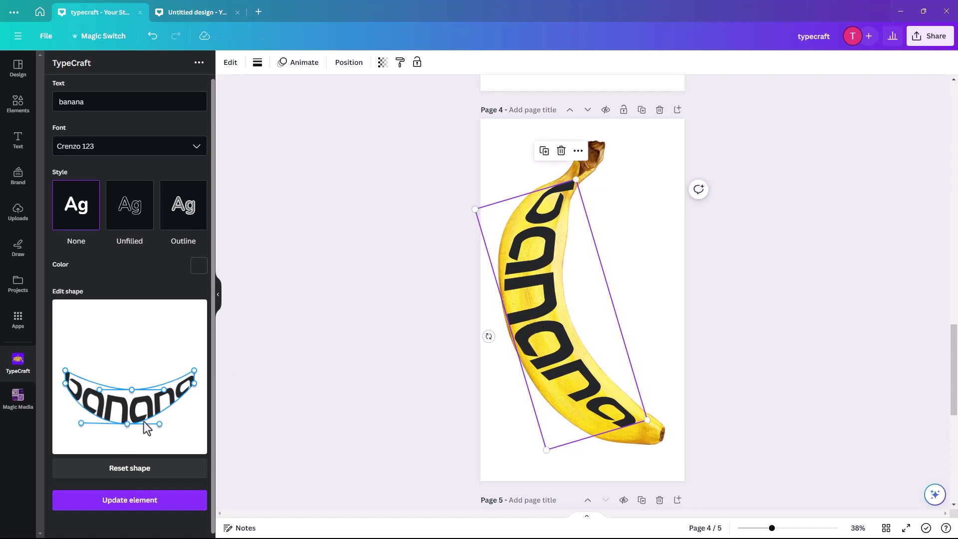
Extend the text shape's lower corner at the last "a" and upper corner at the "b", make the lower curve slightly shallower and update the element
{"action": "left_click_drag", "start_coordinate": [193, 389], "coordinate": [196, 396]}
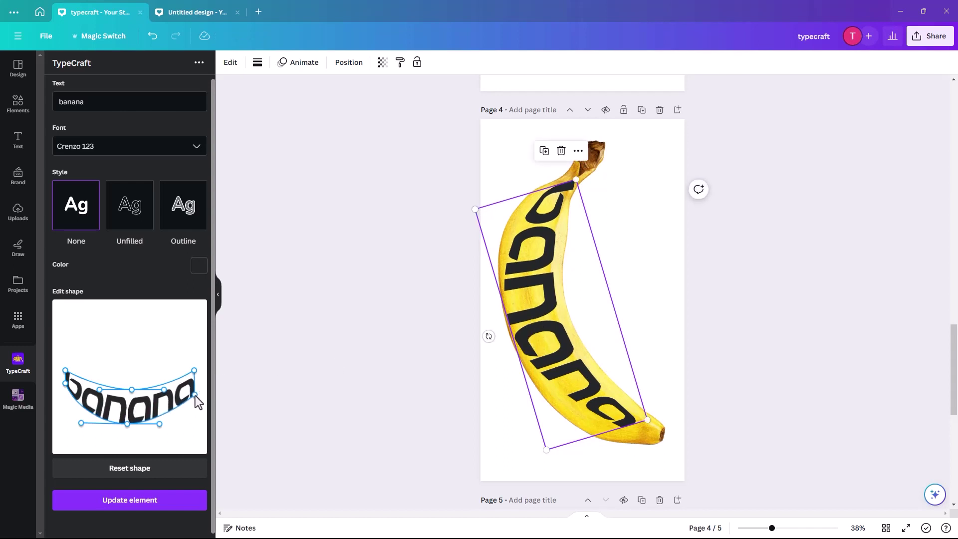
{"action": "left_click", "coordinate": [125, 502]}
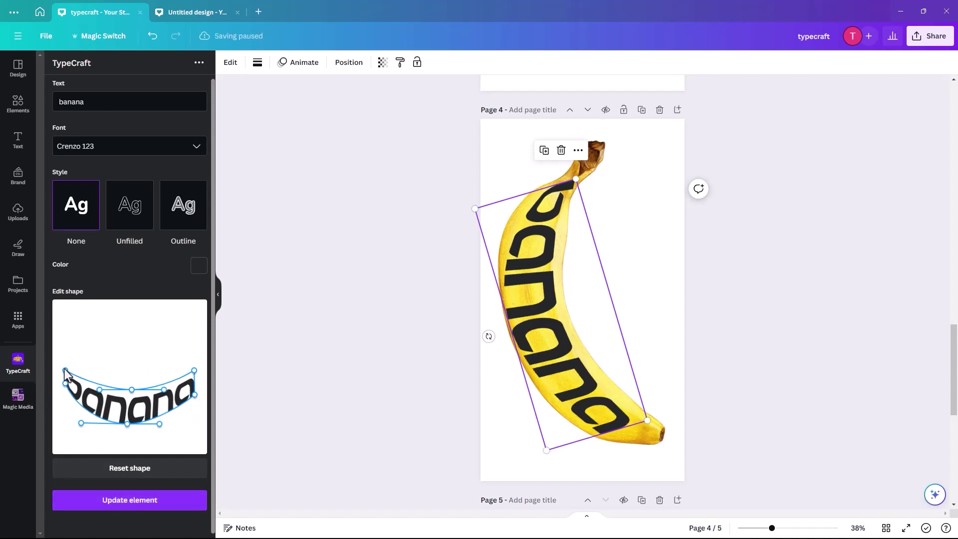
{"action": "left_click_drag", "start_coordinate": [65, 371], "coordinate": [66, 361]}
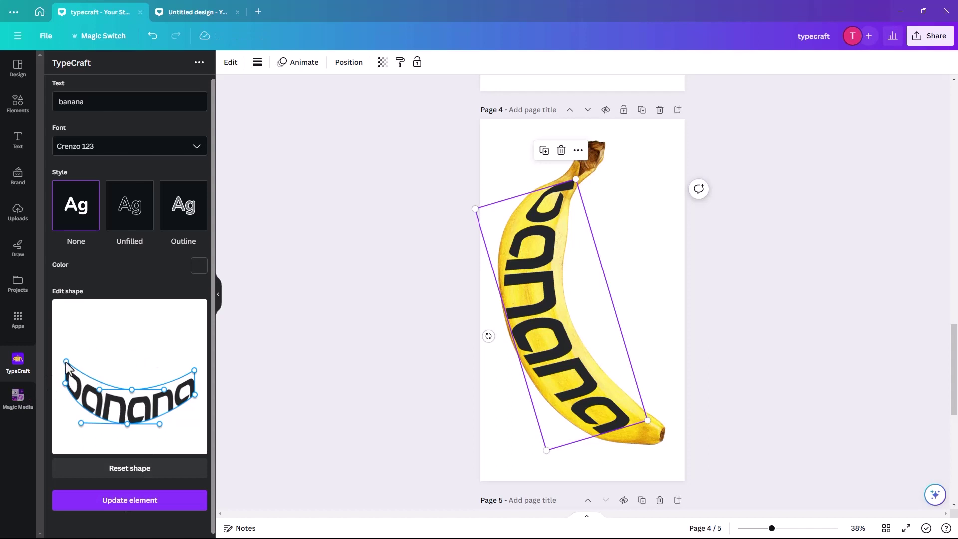
{"action": "left_click", "coordinate": [137, 504]}
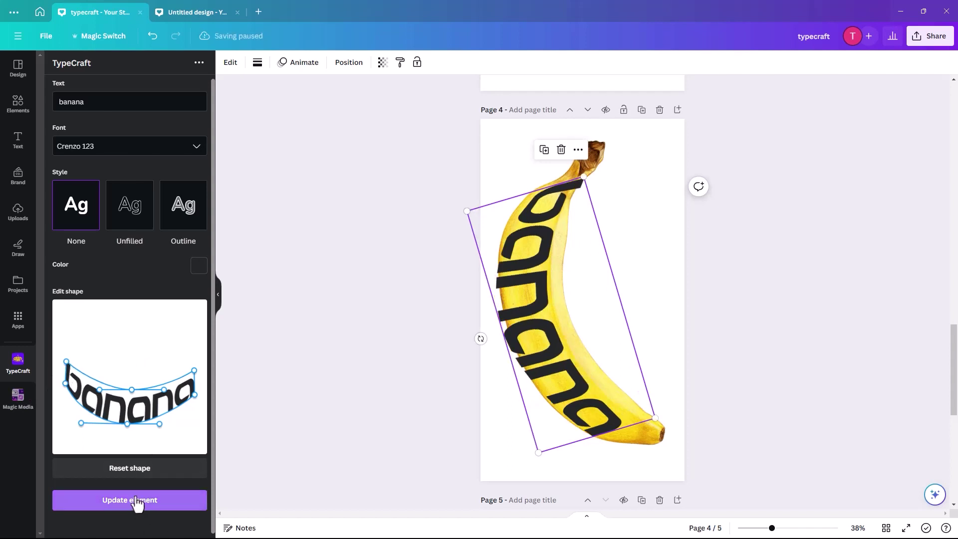
{"action": "left_click_drag", "start_coordinate": [127, 425], "coordinate": [127, 419]}
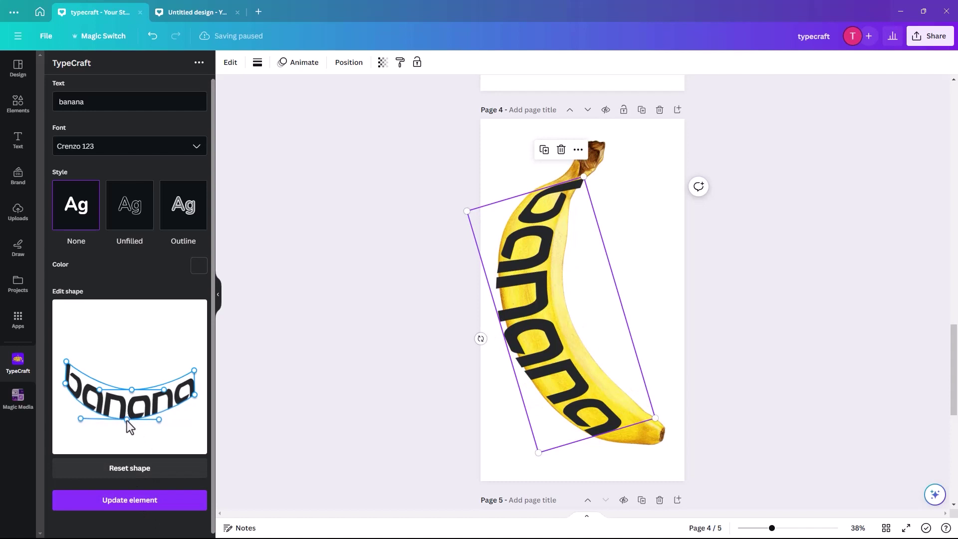
{"action": "left_click", "coordinate": [126, 501]}
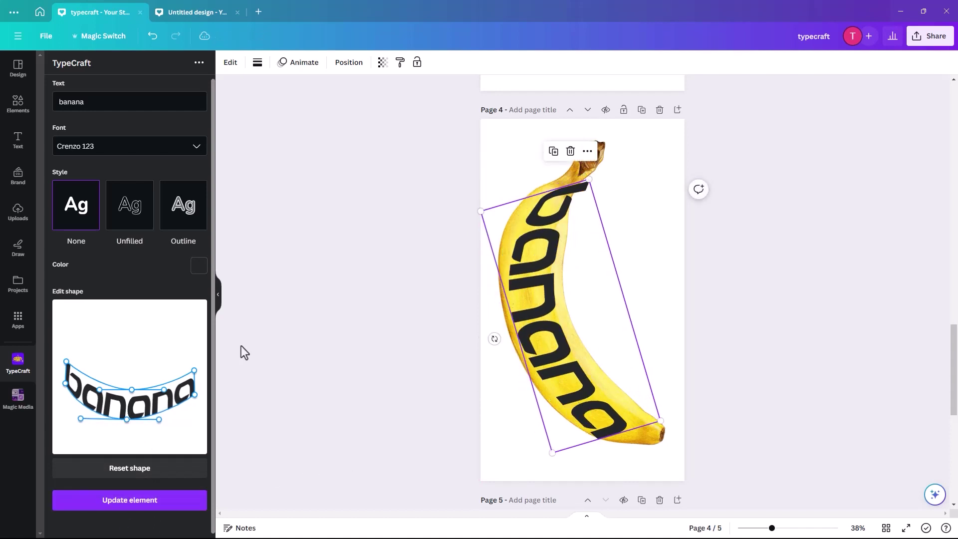
Fine-tune the text shape's end corners and upper curve, update the element, and rotate the text to 70° within the banana's outline
{"action": "left_click_drag", "start_coordinate": [65, 361], "coordinate": [66, 367]}
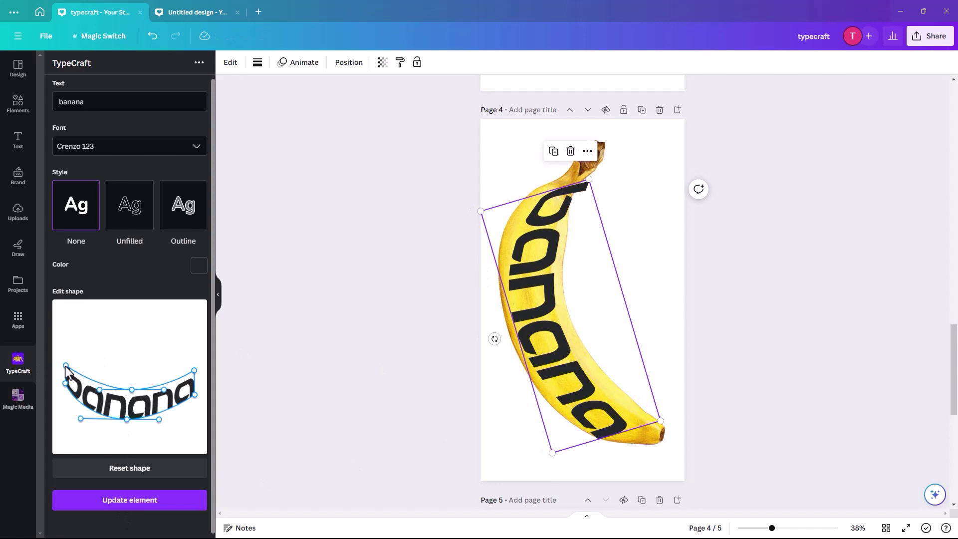
{"action": "left_click_drag", "start_coordinate": [132, 391], "coordinate": [132, 394]}
{"action": "left_click", "coordinate": [129, 501]}
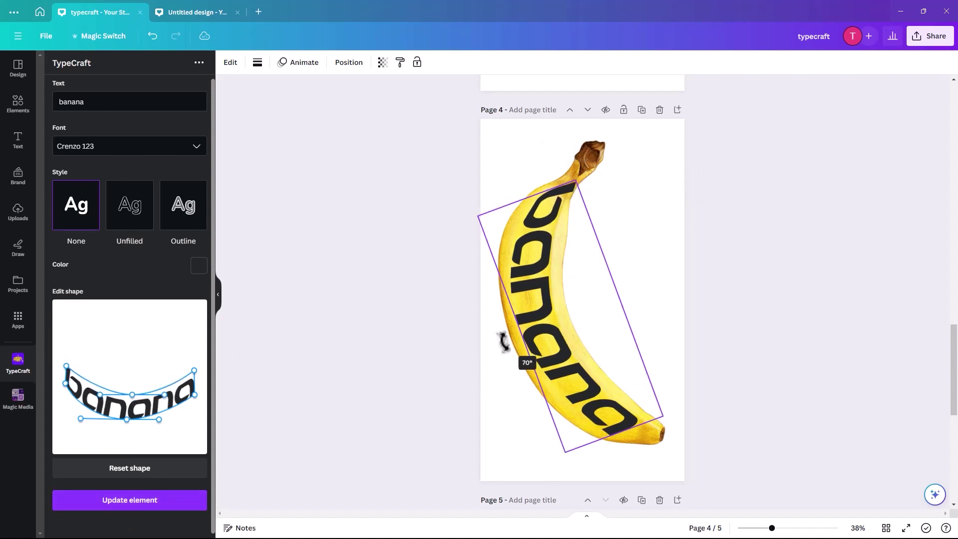
{"action": "left_click_drag", "start_coordinate": [546, 347], "coordinate": [543, 350]}
{"action": "left_click_drag", "start_coordinate": [193, 397], "coordinate": [194, 392]}
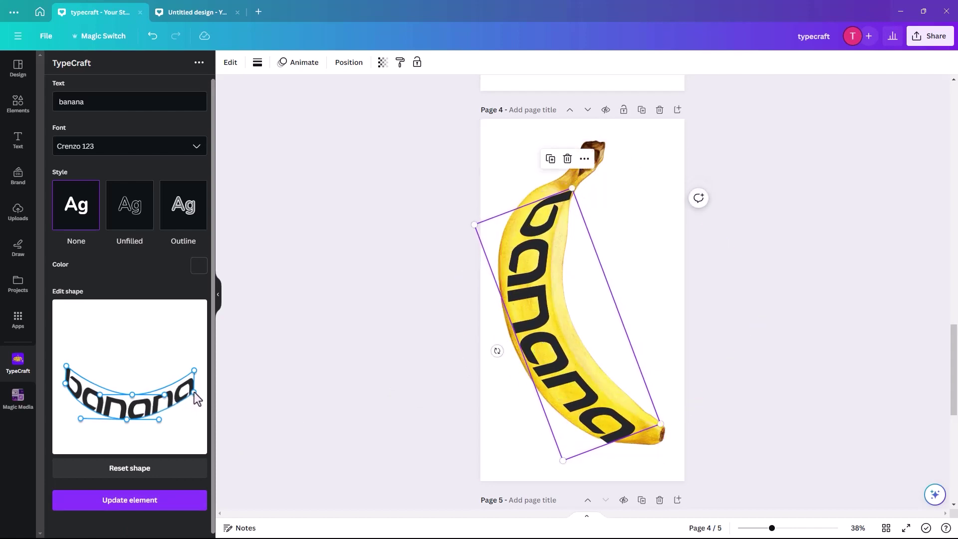
{"action": "left_click", "coordinate": [135, 501]}
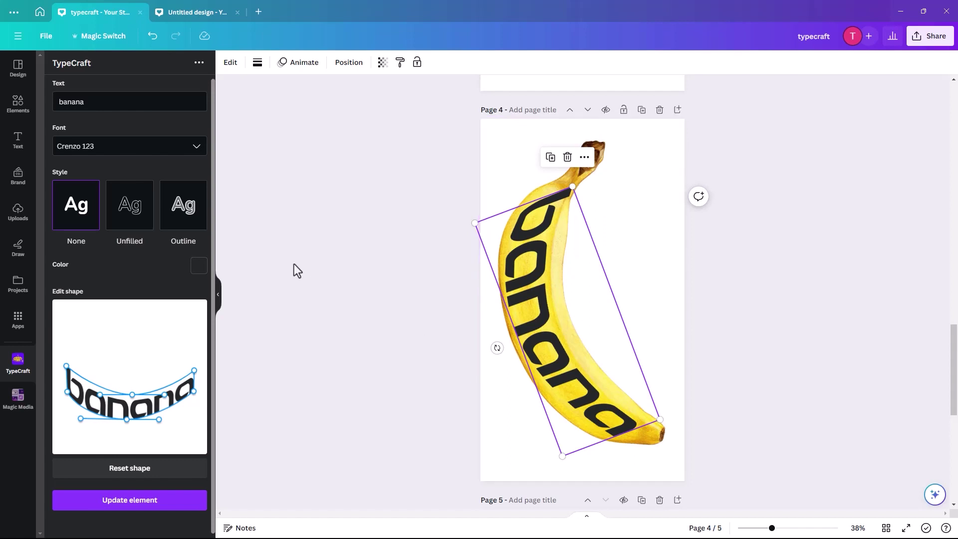
Recolor the "banana" text white (#ffffff) on page 4 and deselect it
{"action": "left_click", "coordinate": [199, 268]}
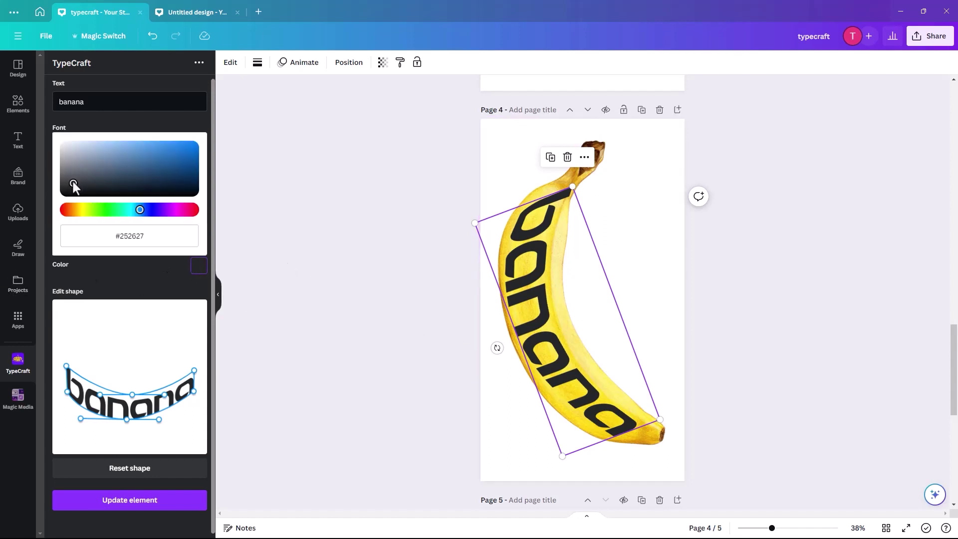
{"action": "left_click_drag", "start_coordinate": [73, 184], "coordinate": [55, 136]}
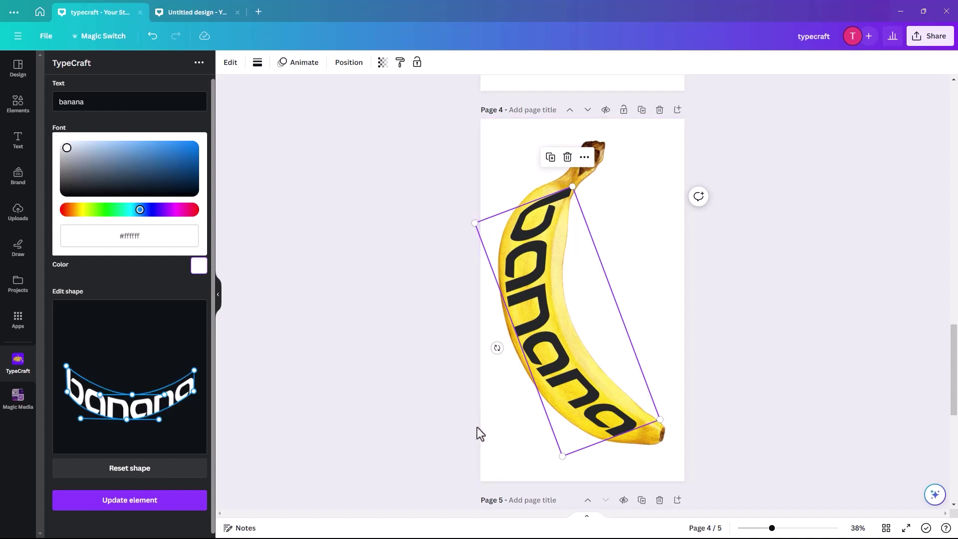
{"action": "left_click", "coordinate": [842, 141]}
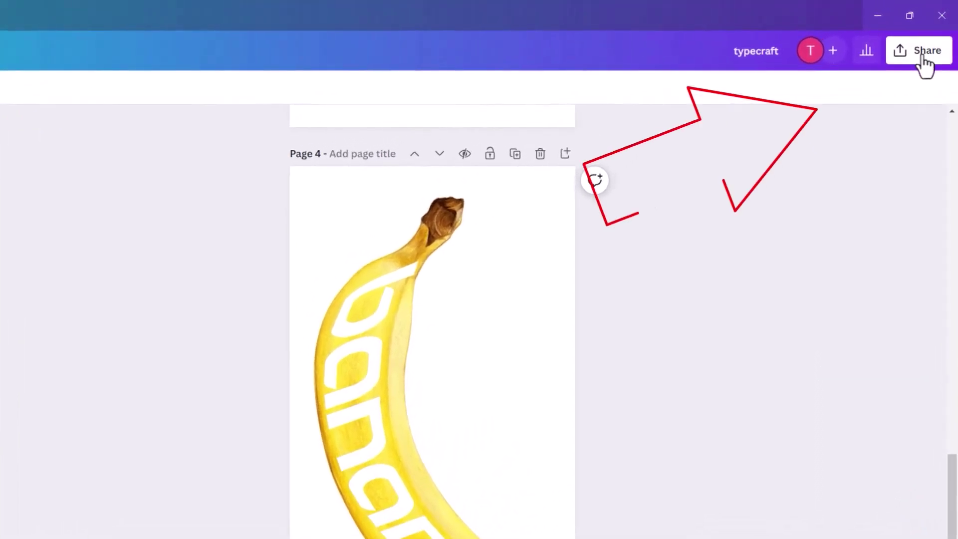
Download only page 4 of the design as a PNG
{"action": "left_click", "coordinate": [925, 63]}
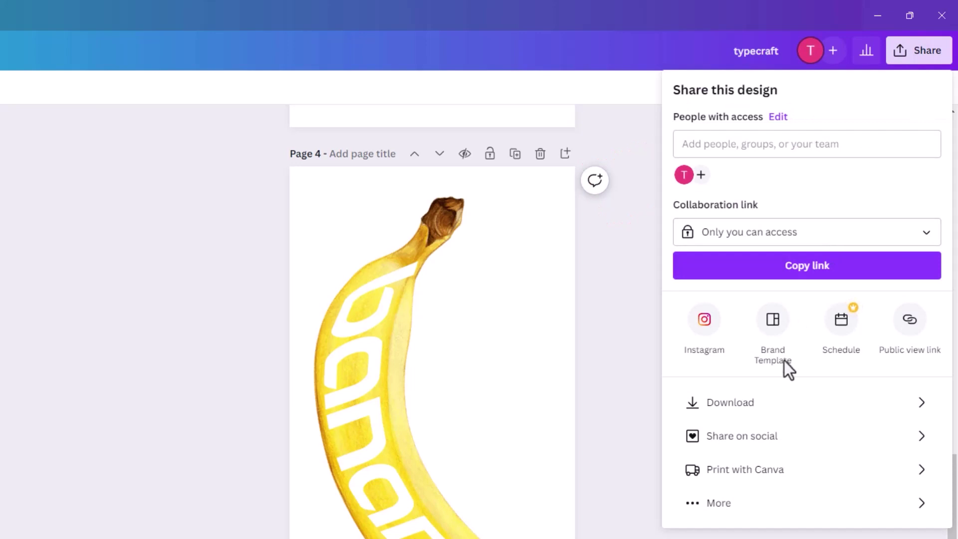
{"action": "left_click", "coordinate": [718, 406]}
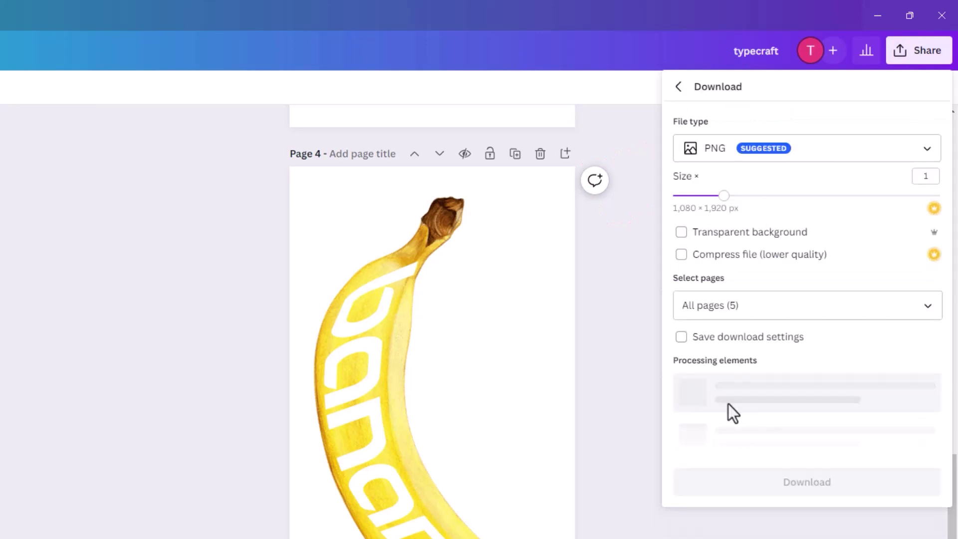
{"action": "left_click", "coordinate": [927, 309]}
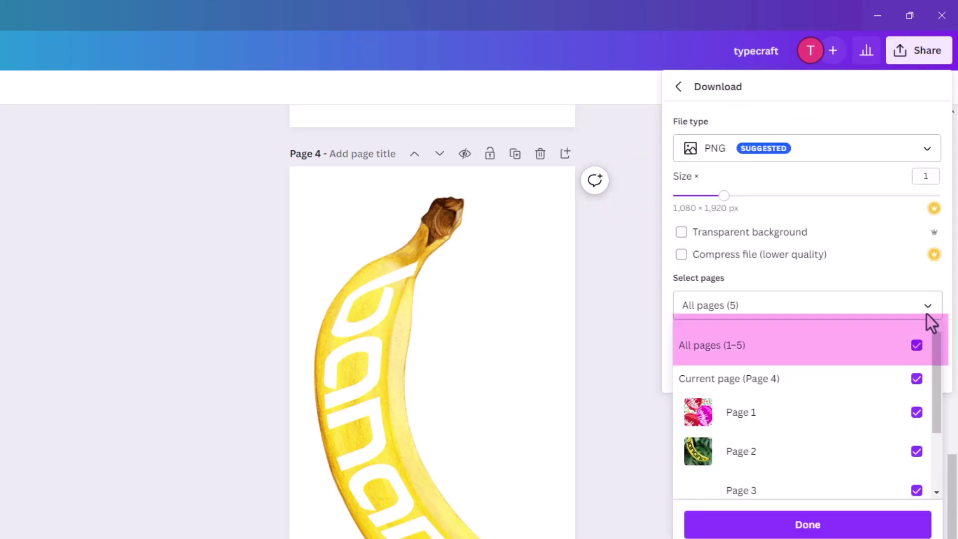
{"action": "left_click", "coordinate": [917, 347]}
{"action": "left_click_drag", "start_coordinate": [935, 352], "coordinate": [931, 466]}
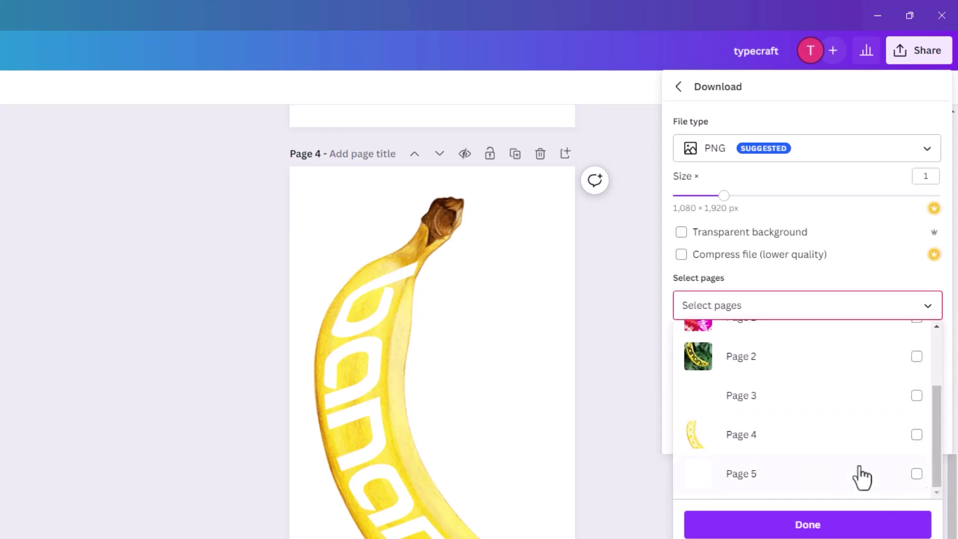
{"action": "left_click", "coordinate": [916, 436]}
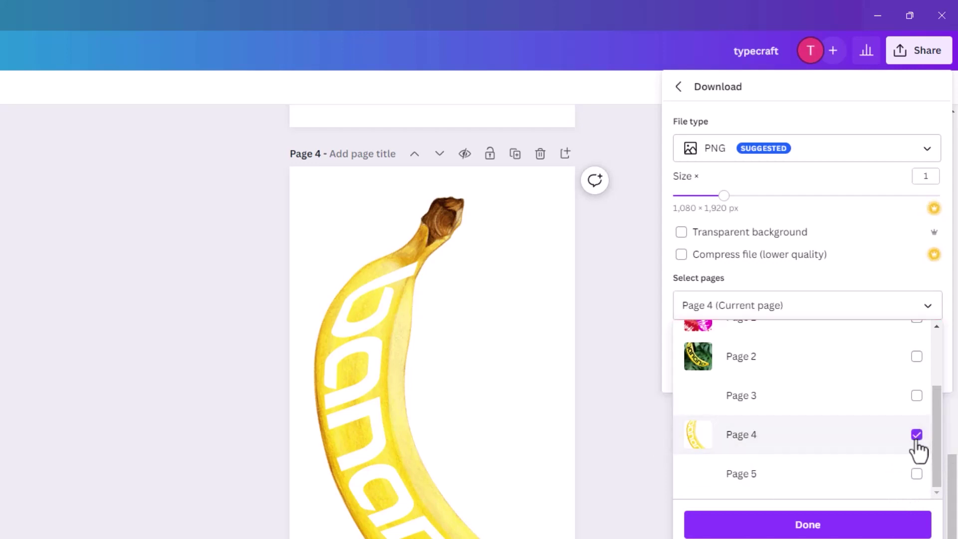
{"action": "left_click", "coordinate": [810, 528]}
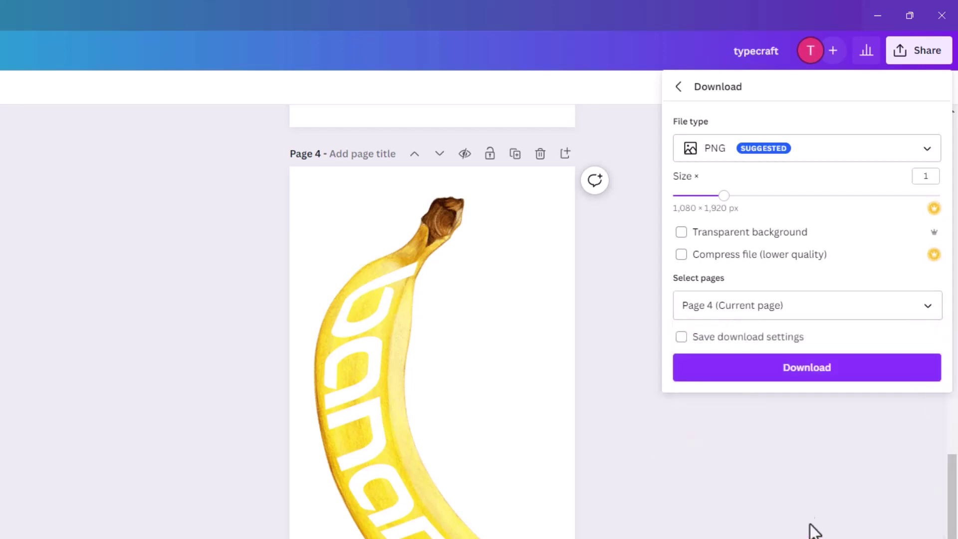
{"action": "left_click", "coordinate": [795, 370]}
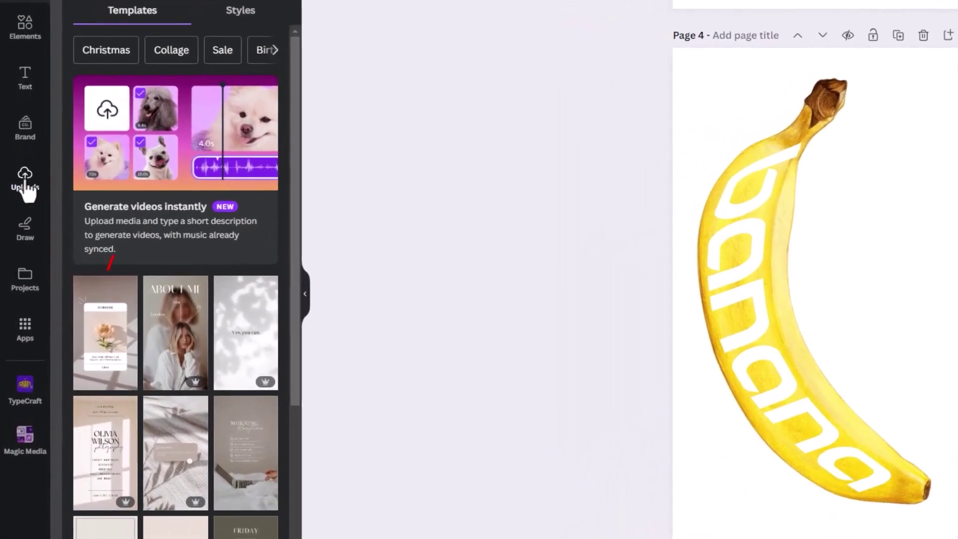
Upload the banana3 image from the IDEAS folder and place it on blank page 5
{"action": "left_click", "coordinate": [25, 186]}
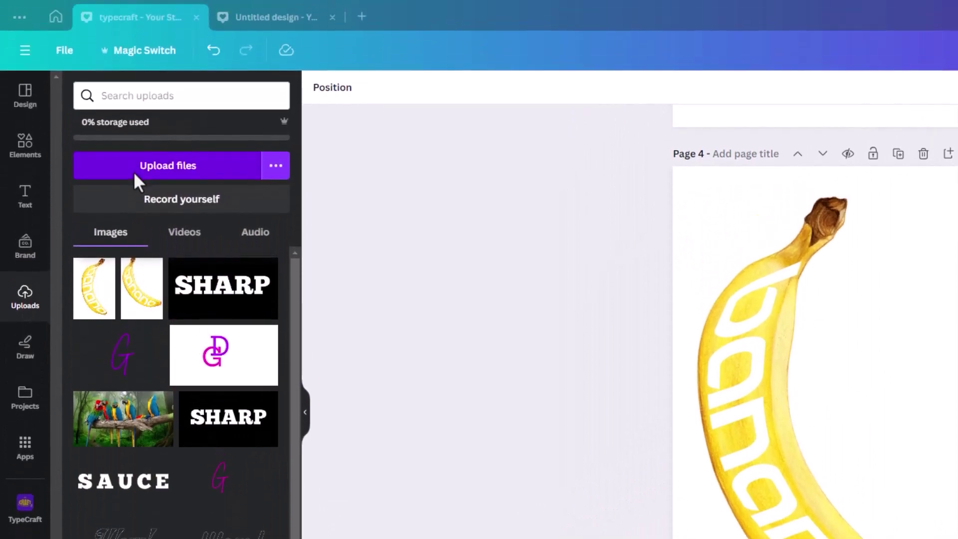
{"action": "left_click", "coordinate": [134, 117]}
{"action": "left_click", "coordinate": [398, 123]}
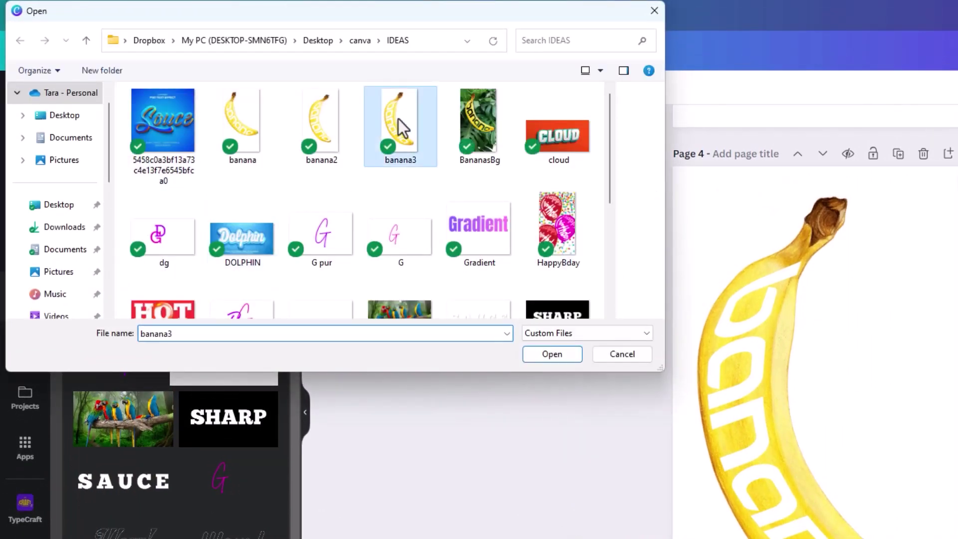
{"action": "left_click", "coordinate": [548, 354]}
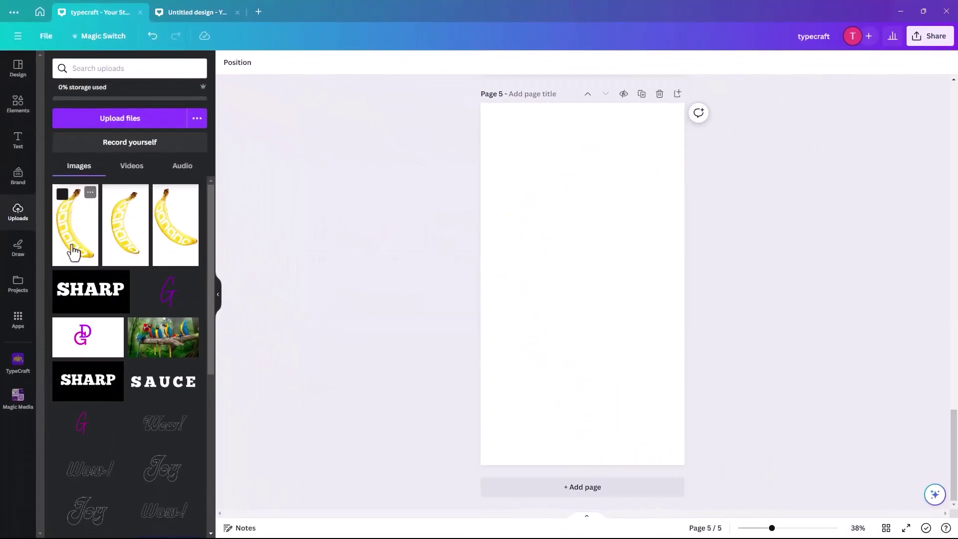
{"action": "left_click_drag", "start_coordinate": [72, 250], "coordinate": [526, 182]}
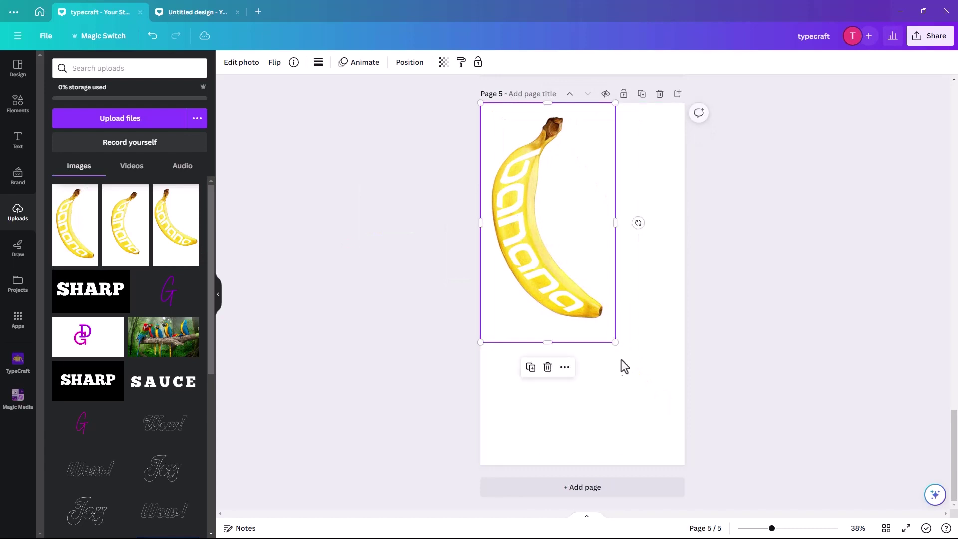
Enlarge the banana image to fill page 5 and remove its white background with BG Remover
{"action": "left_click_drag", "start_coordinate": [617, 344], "coordinate": [697, 458]}
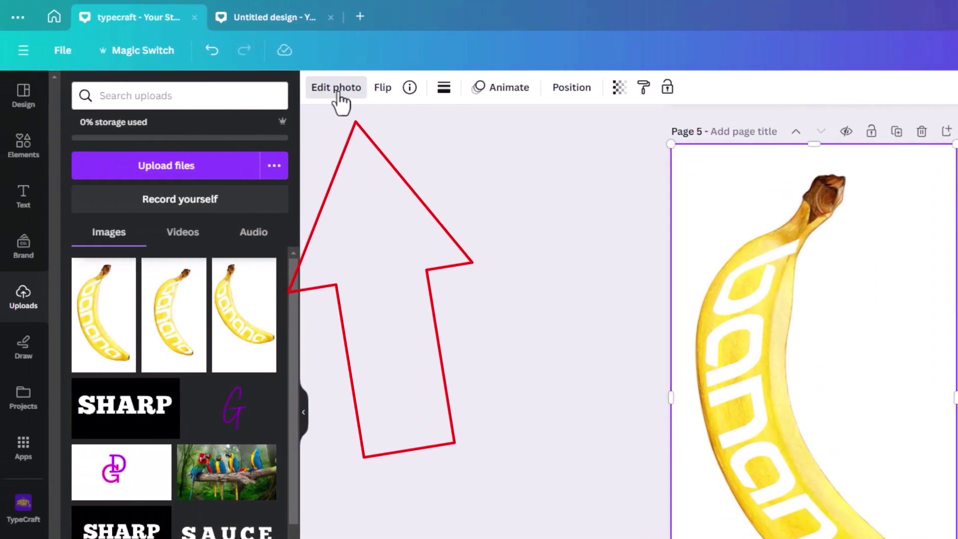
{"action": "left_click", "coordinate": [147, 93]}
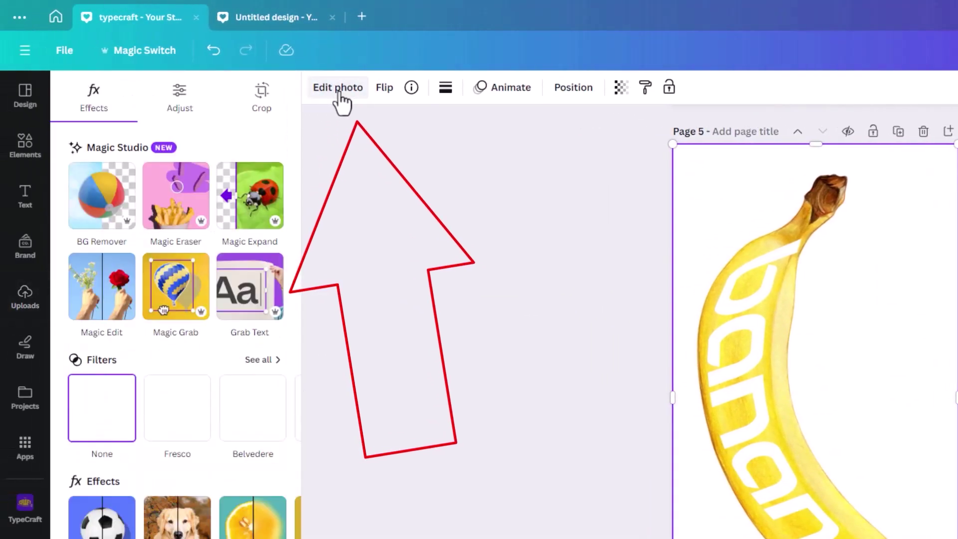
{"action": "left_click", "coordinate": [100, 212]}
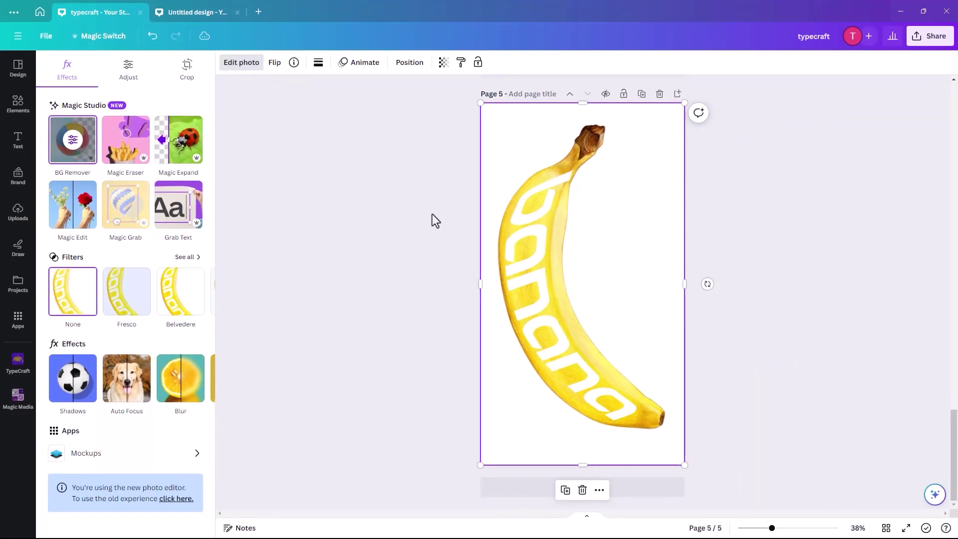
{"action": "key", "text": "Escape"}
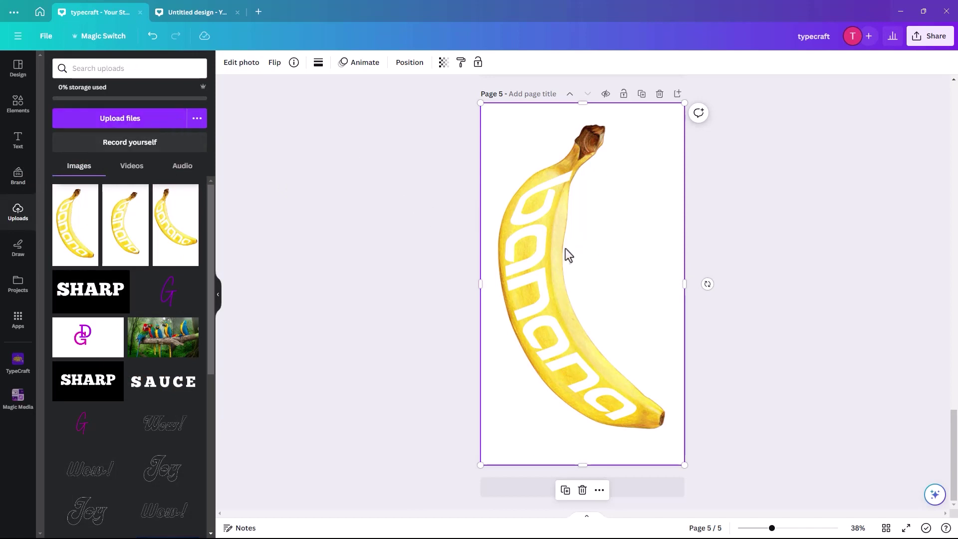
Search the photo library for "tropical leaves" and add the landscape photo of dense dark-green foliage to page 5
{"action": "left_click", "coordinate": [17, 104]}
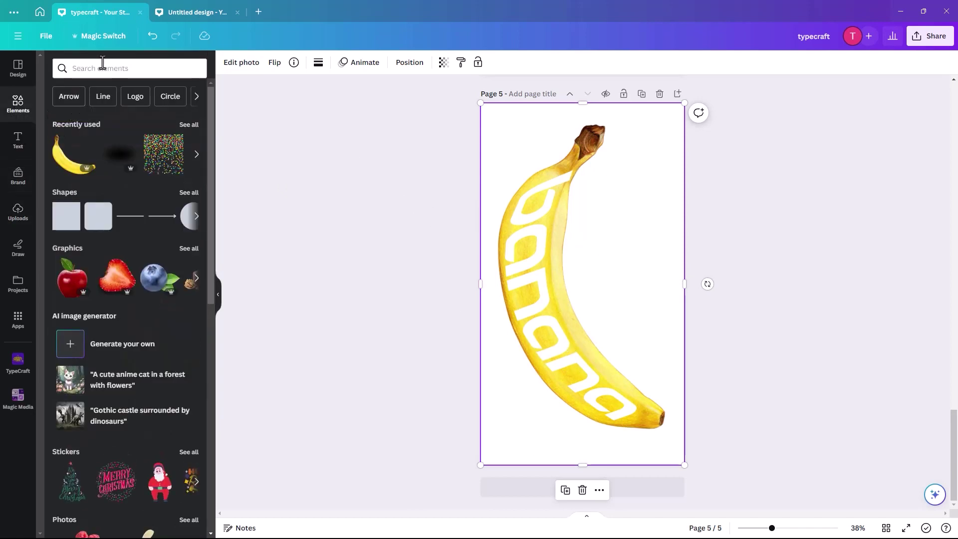
{"action": "left_click", "coordinate": [90, 69]}
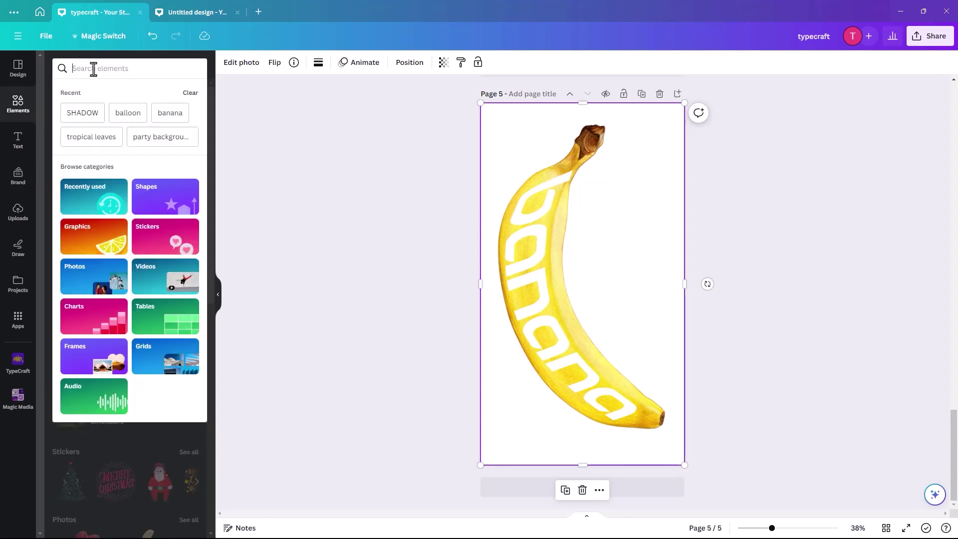
{"action": "left_click", "coordinate": [81, 273]}
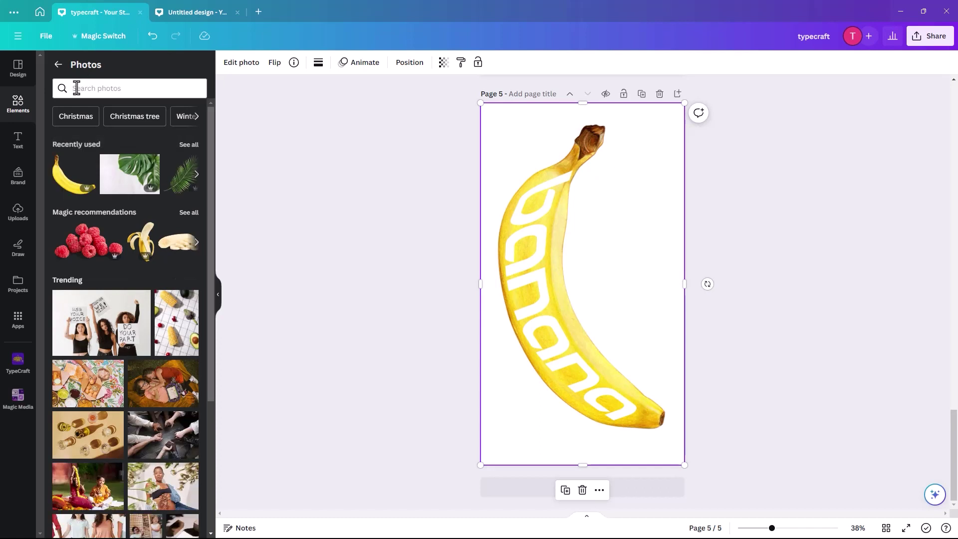
{"action": "left_click", "coordinate": [197, 181]}
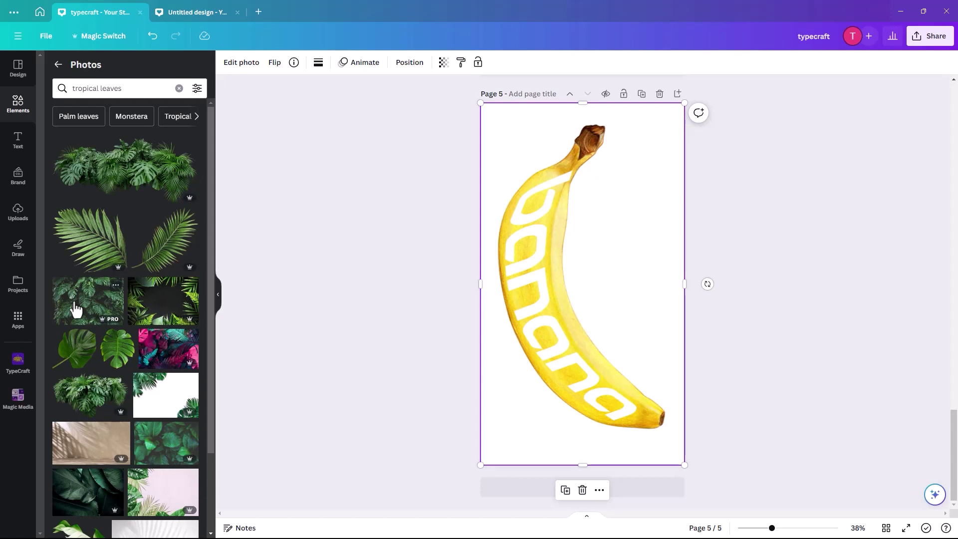
{"action": "left_click", "coordinate": [75, 309]}
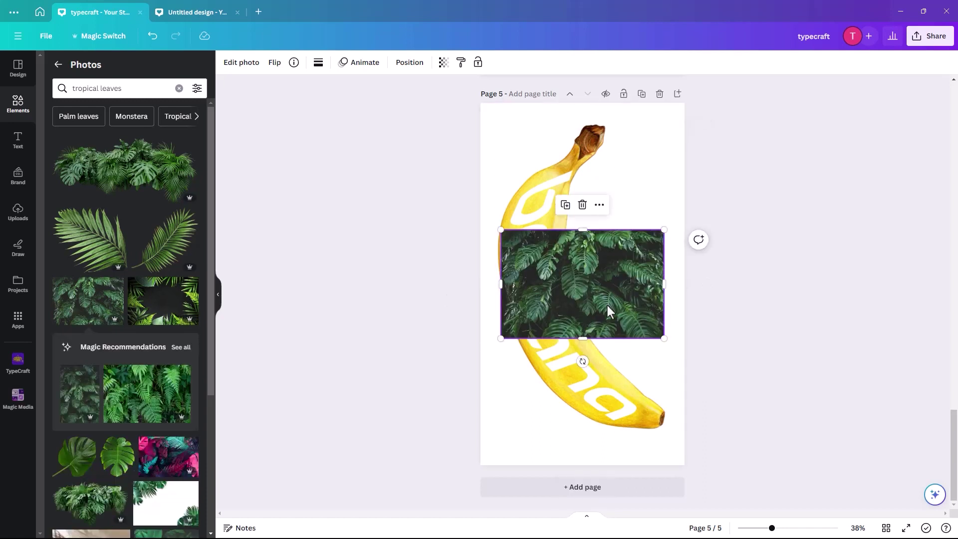
Enlarge and reposition the leaf photo so it covers the whole of page 5
{"action": "left_click_drag", "start_coordinate": [608, 312], "coordinate": [587, 185]}
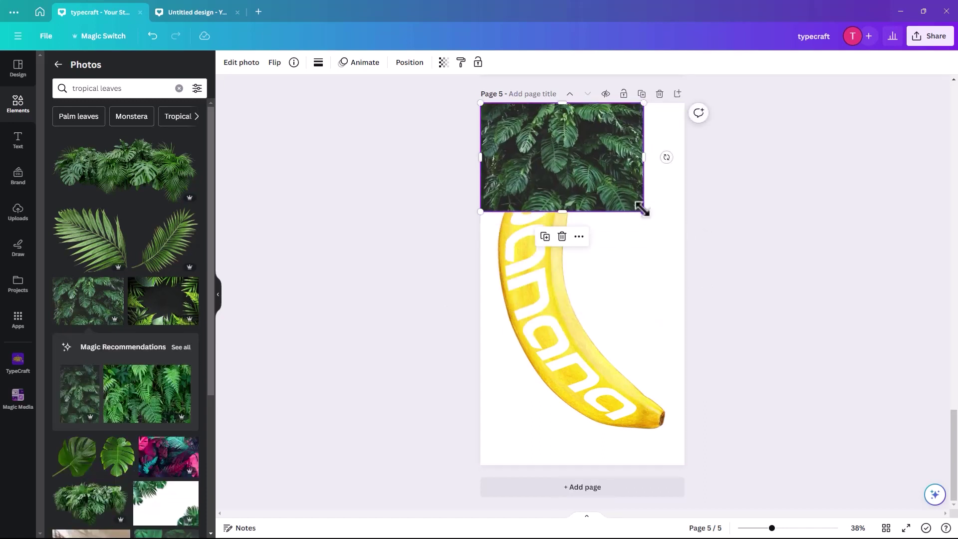
{"action": "left_click_drag", "start_coordinate": [642, 210], "coordinate": [913, 485]}
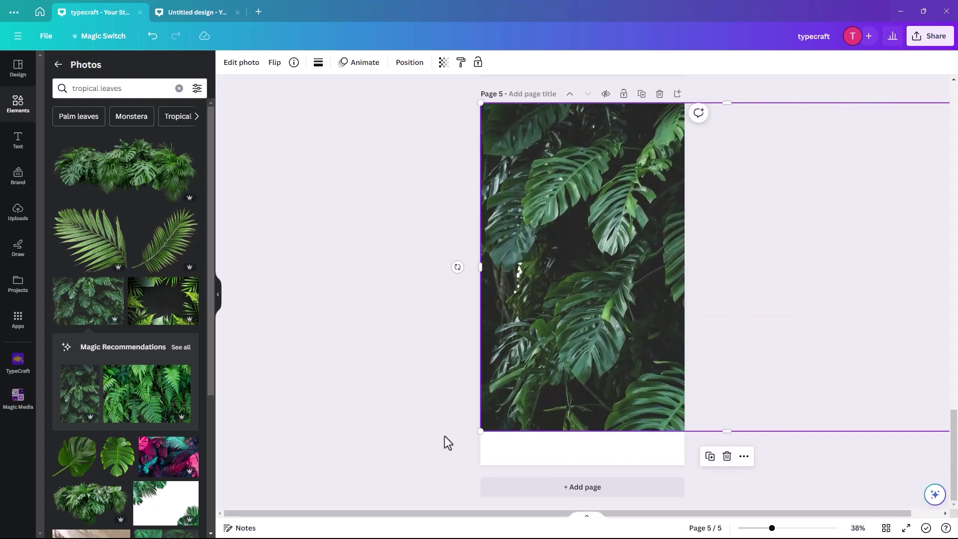
{"action": "left_click_drag", "start_coordinate": [480, 431], "coordinate": [428, 480]}
{"action": "left_click_drag", "start_coordinate": [600, 421], "coordinate": [510, 408]}
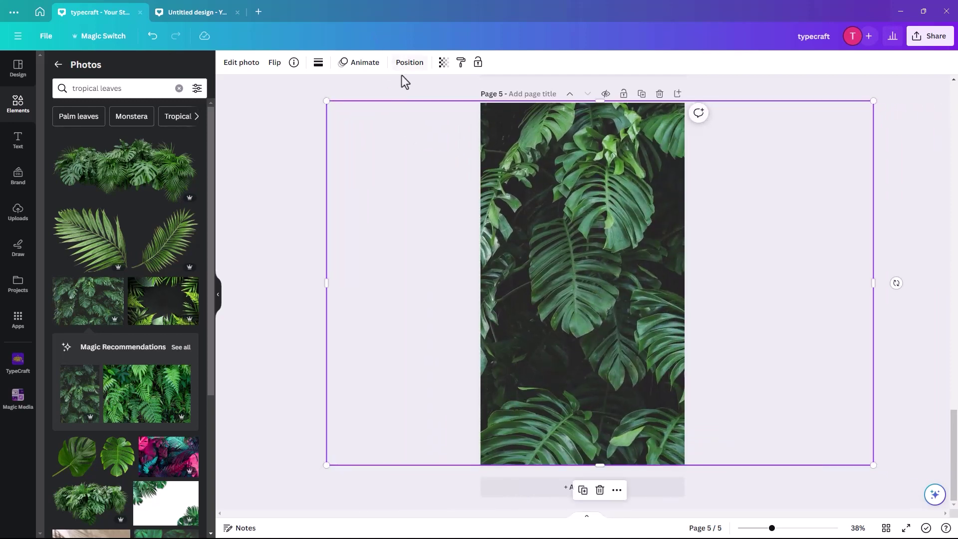
Send the leaf photo to the back behind the banana and shift it slightly sideways
{"action": "left_click", "coordinate": [399, 68]}
{"action": "left_click", "coordinate": [158, 109]}
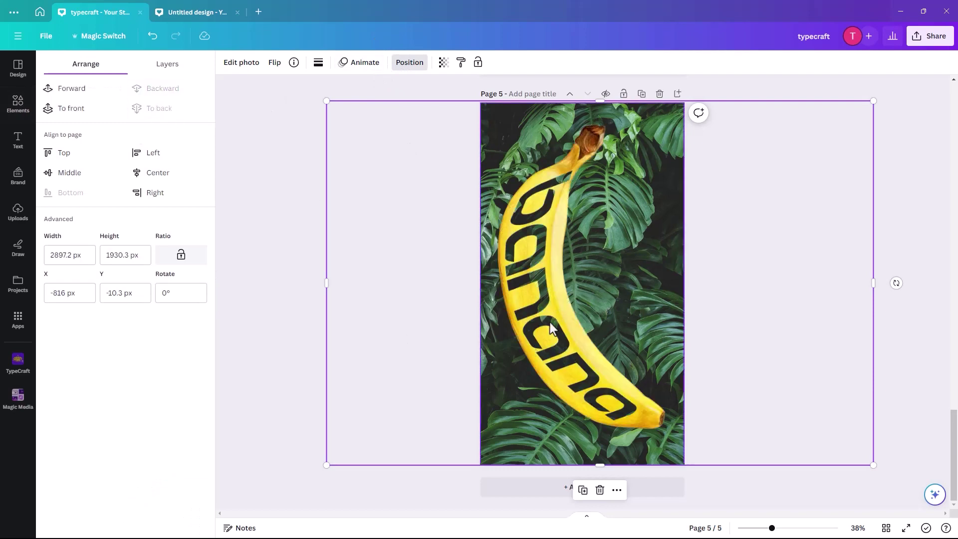
{"action": "left_click", "coordinate": [468, 308]}
{"action": "mouse_move", "coordinate": [580, 349]}
{"action": "left_mouse_down"}
{"action": "mouse_move", "coordinate": [588, 321]}
{"action": "mouse_move", "coordinate": [573, 344]}
{"action": "mouse_move", "coordinate": [563, 342]}
{"action": "left_mouse_up"}
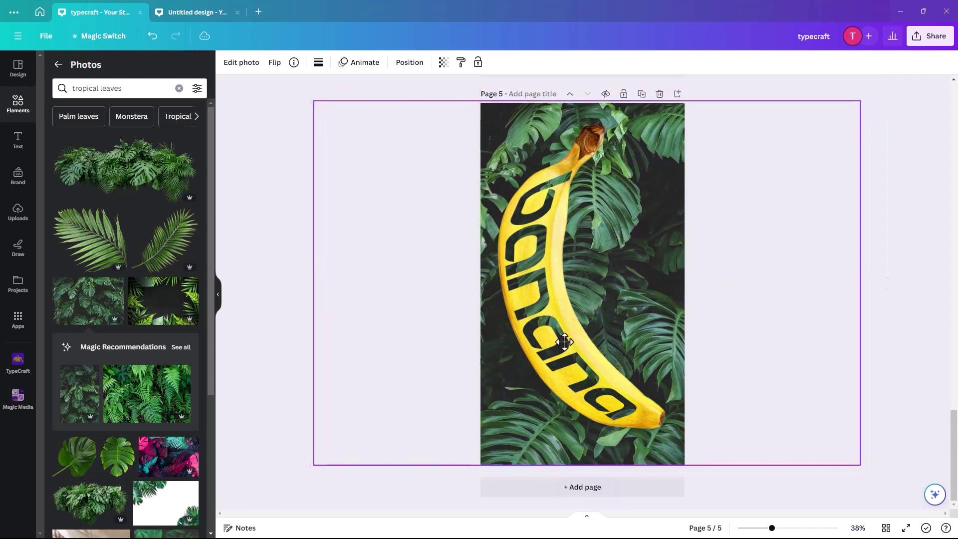
{"action": "key", "text": "Escape"}
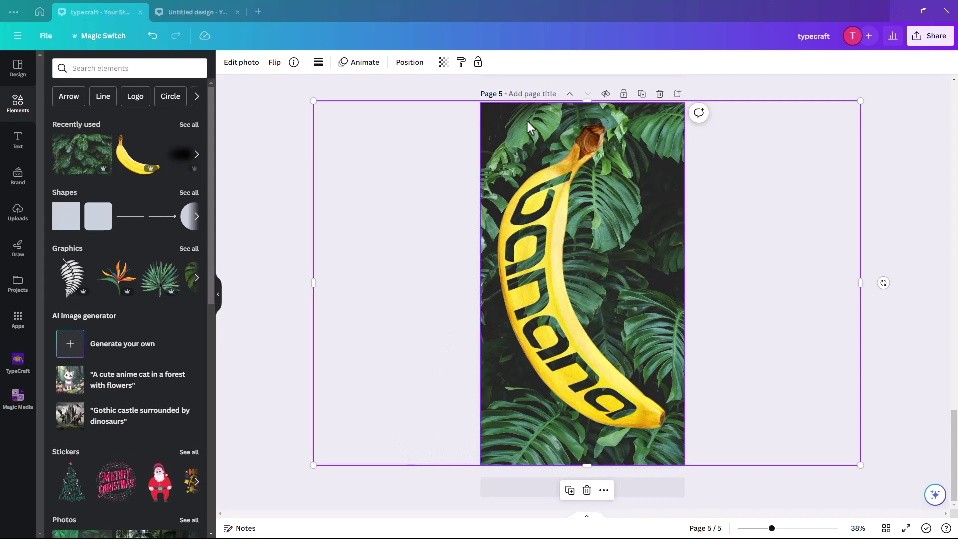
Move the leaf photo above the banana in the layer order and delete it from page 5
{"action": "left_click", "coordinate": [509, 126]}
{"action": "left_click", "coordinate": [408, 66]}
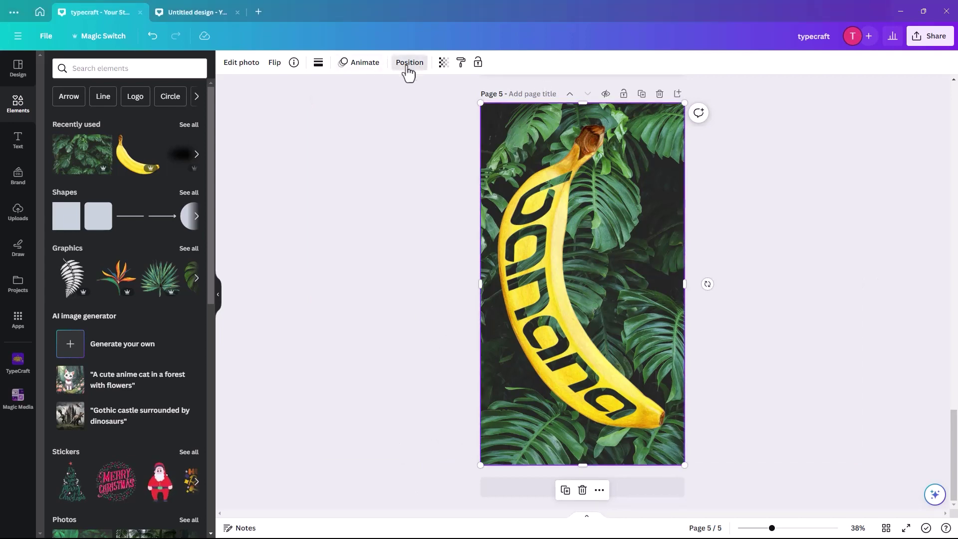
{"action": "left_click_drag", "start_coordinate": [121, 129], "coordinate": [121, 167]}
{"action": "left_click", "coordinate": [126, 130]}
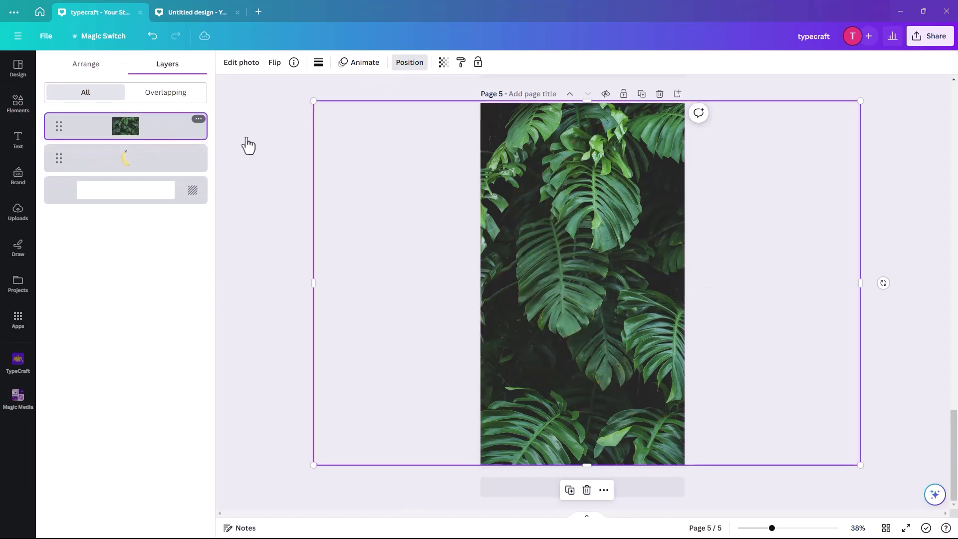
{"action": "left_click", "coordinate": [587, 490]}
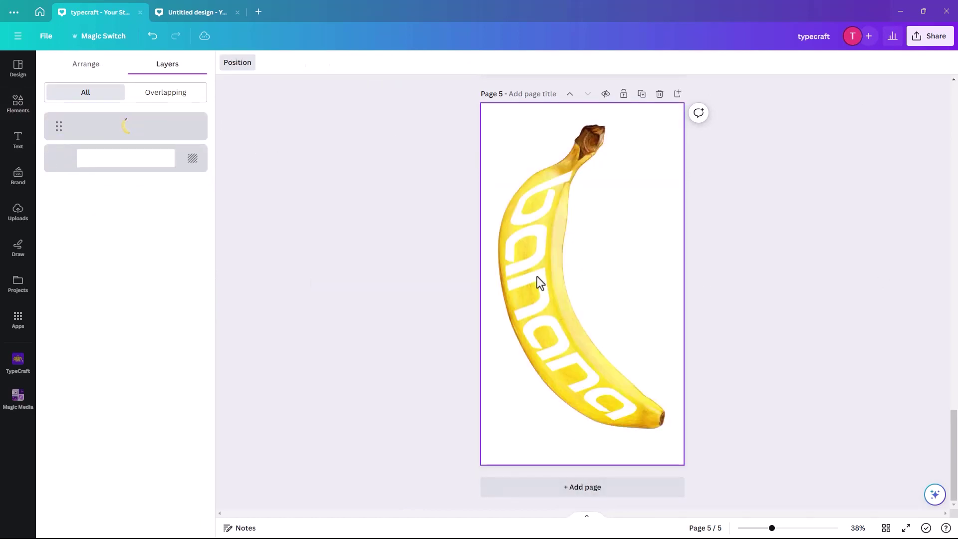
Search elements for "shadow", try an oval shadow graphic below the banana, and delete it
{"action": "left_click", "coordinate": [361, 221]}
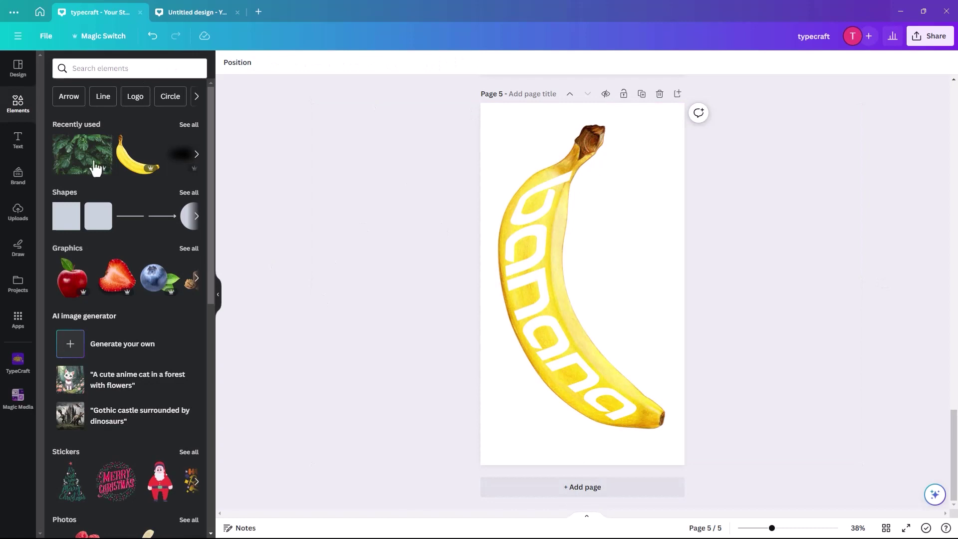
{"action": "left_click", "coordinate": [76, 69]}
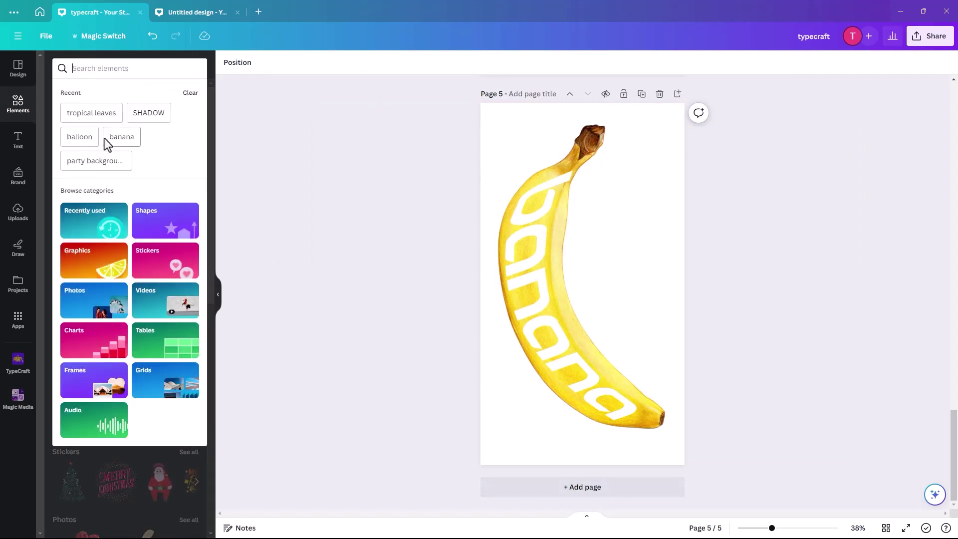
{"action": "type", "text": "shado"}
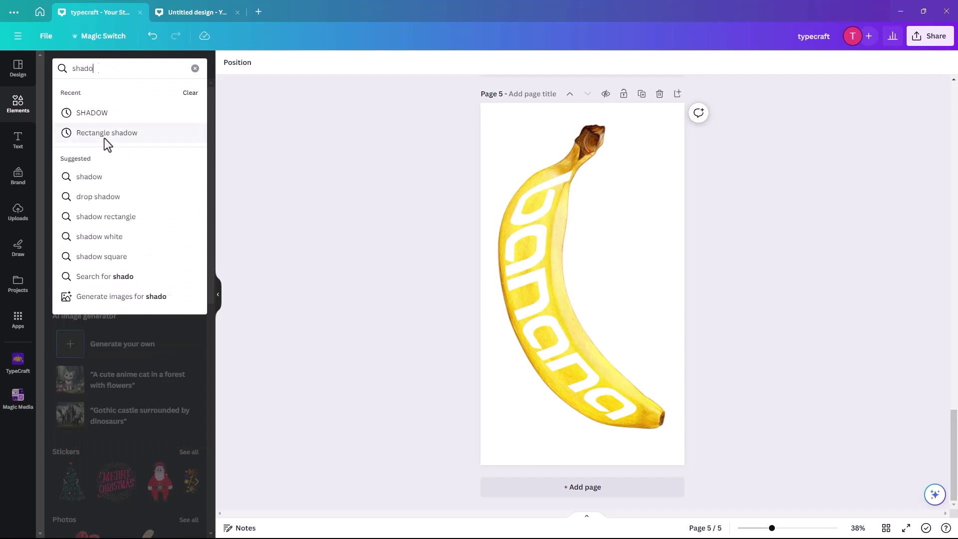
{"action": "type", "text": "w"}
{"action": "key", "text": "Return"}
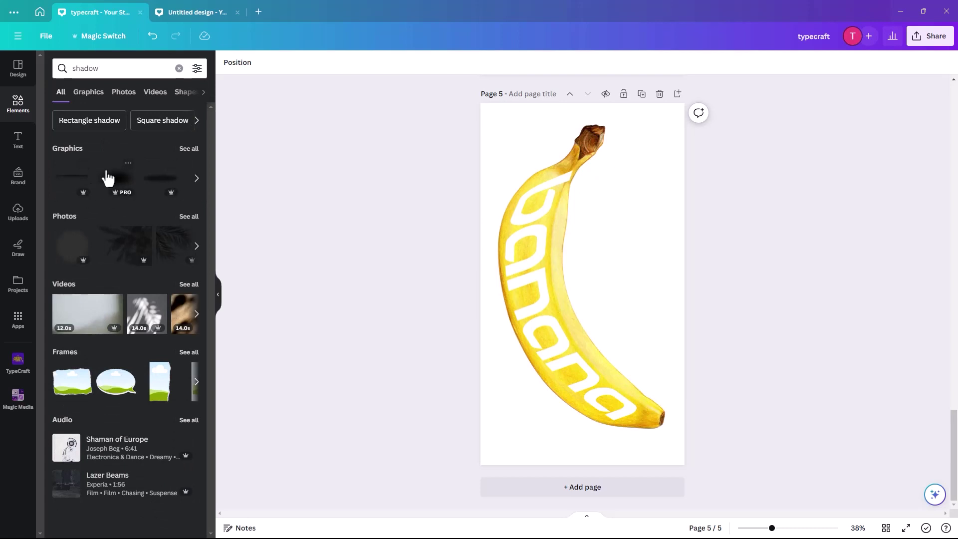
{"action": "left_click", "coordinate": [162, 190]}
{"action": "left_click_drag", "start_coordinate": [605, 288], "coordinate": [607, 448]}
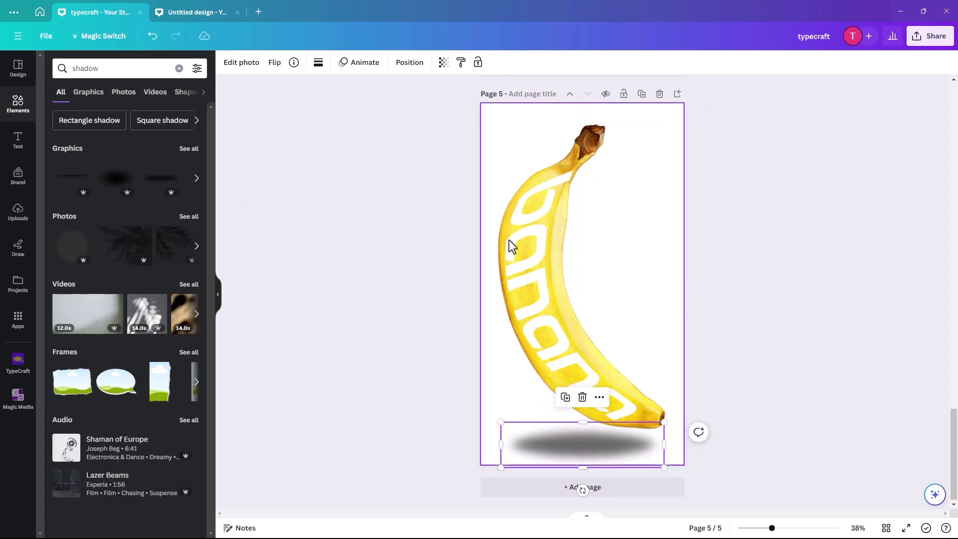
{"action": "key", "text": "Delete"}
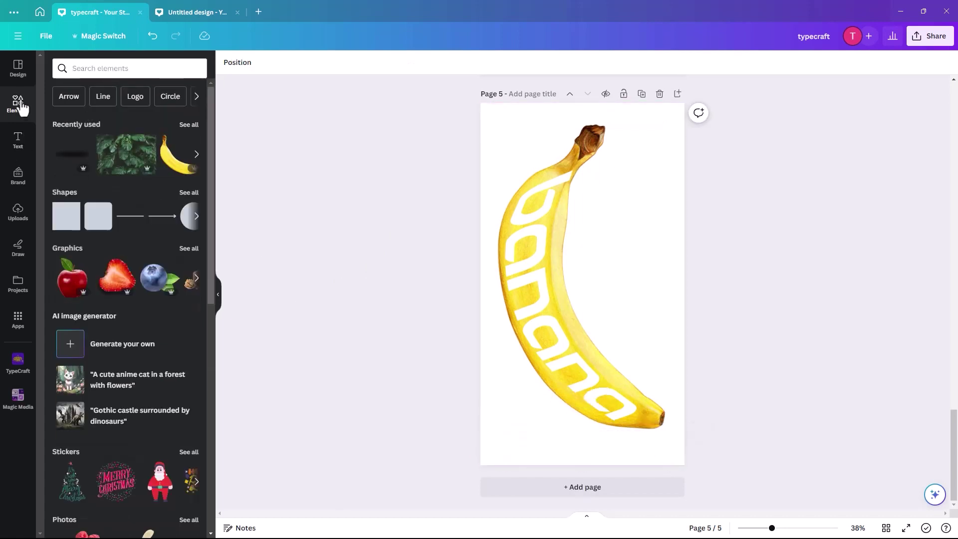
Cover page 5 with a square shape stretched to the page edges and recolor it a custom bright orange
{"action": "left_click", "coordinate": [67, 220]}
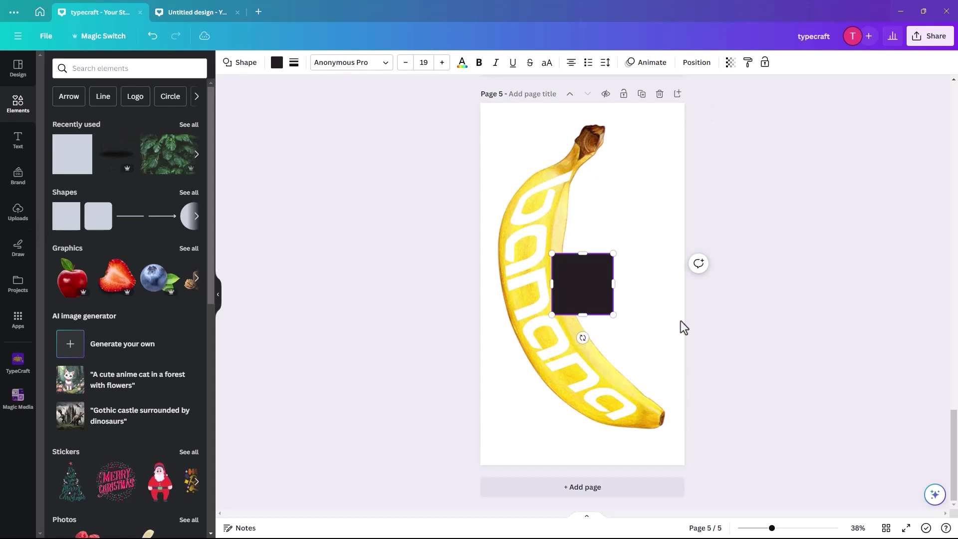
{"action": "left_click_drag", "start_coordinate": [580, 300], "coordinate": [682, 463]}
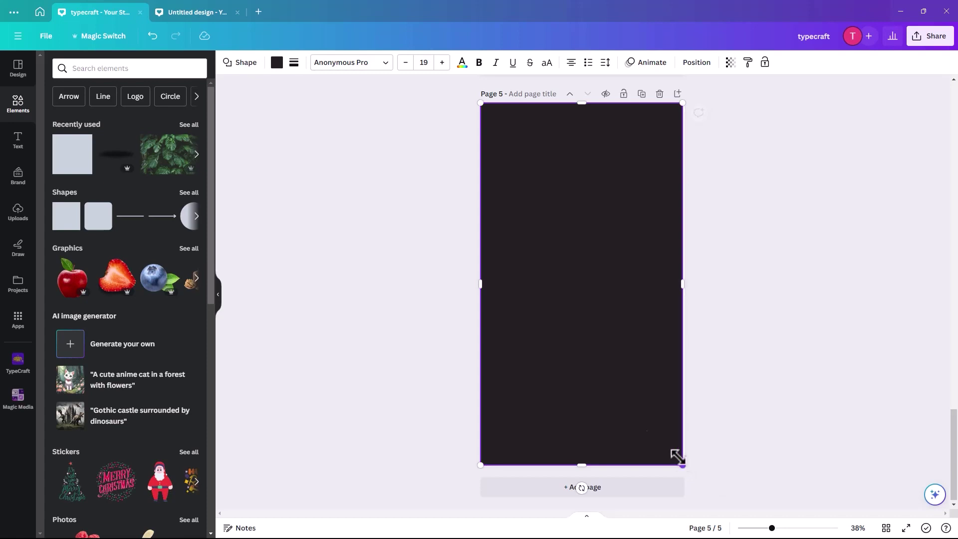
{"action": "left_click", "coordinate": [274, 67]}
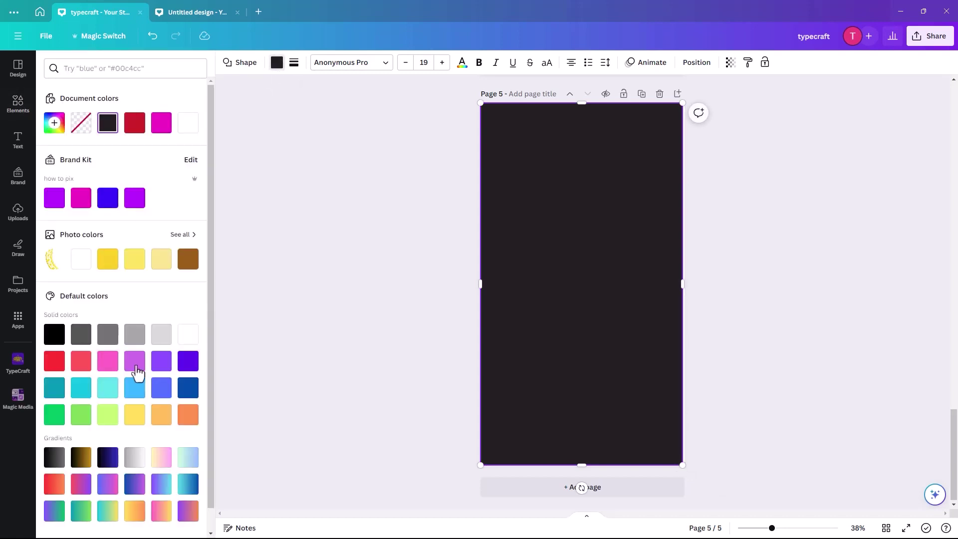
{"action": "left_click", "coordinate": [54, 123]}
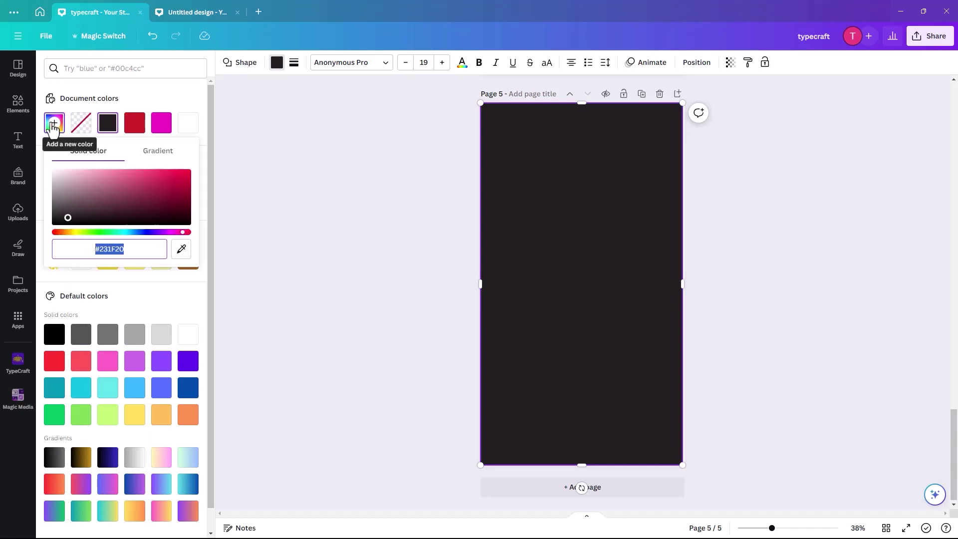
{"action": "left_click", "coordinate": [64, 232]}
{"action": "left_click_drag", "start_coordinate": [68, 219], "coordinate": [189, 171]}
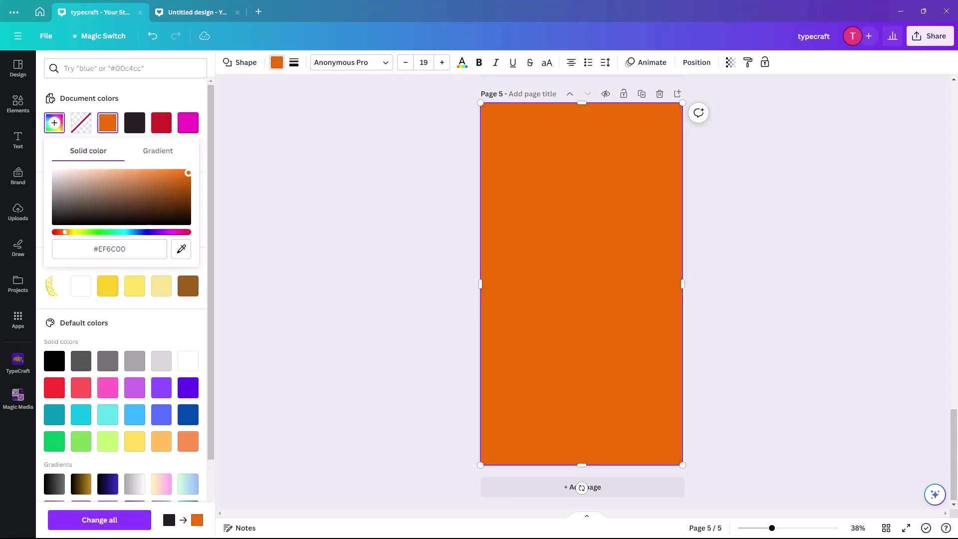
{"action": "left_click", "coordinate": [535, 167]}
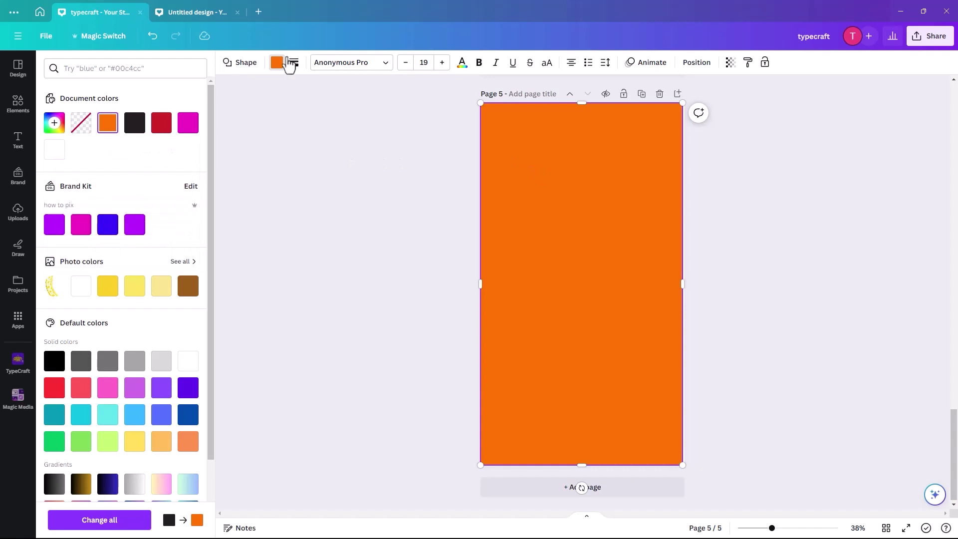
Move the orange rectangle behind the banana in the layer order and close the layer list
{"action": "left_click", "coordinate": [697, 62]}
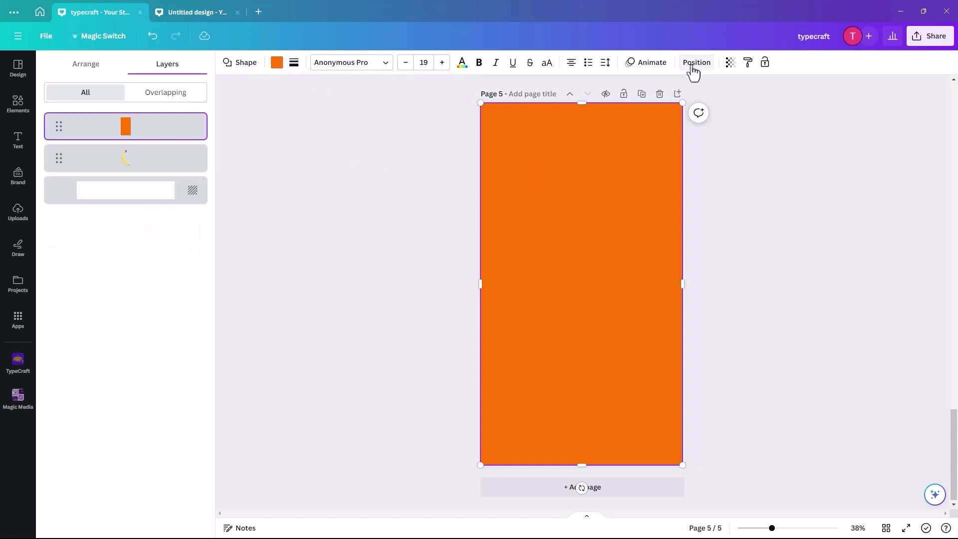
{"action": "left_click_drag", "start_coordinate": [126, 156], "coordinate": [124, 176]}
{"action": "left_click", "coordinate": [406, 266]}
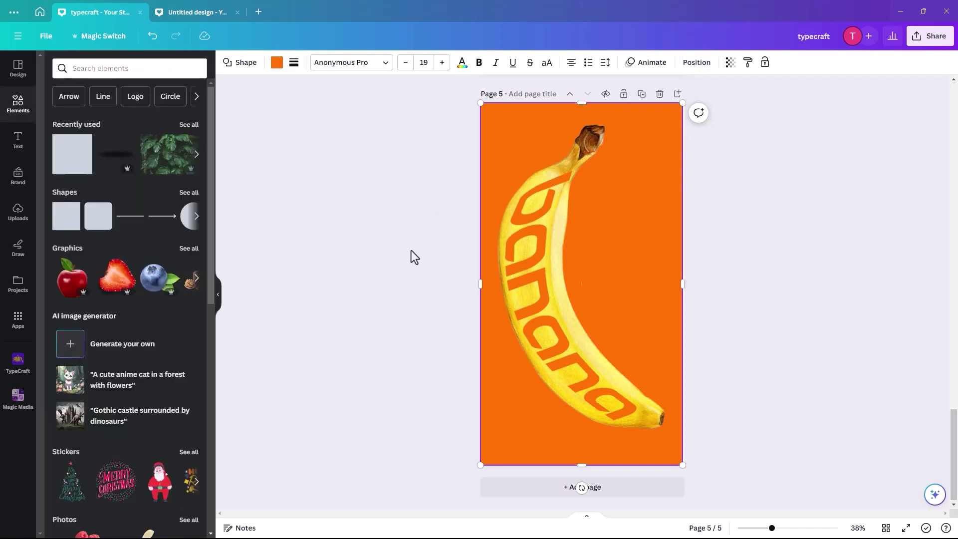
Place the recently used oval shadow graphic just below the banana on page 5 and deselect it
{"action": "left_click_drag", "start_coordinate": [284, 234], "coordinate": [511, 441]}
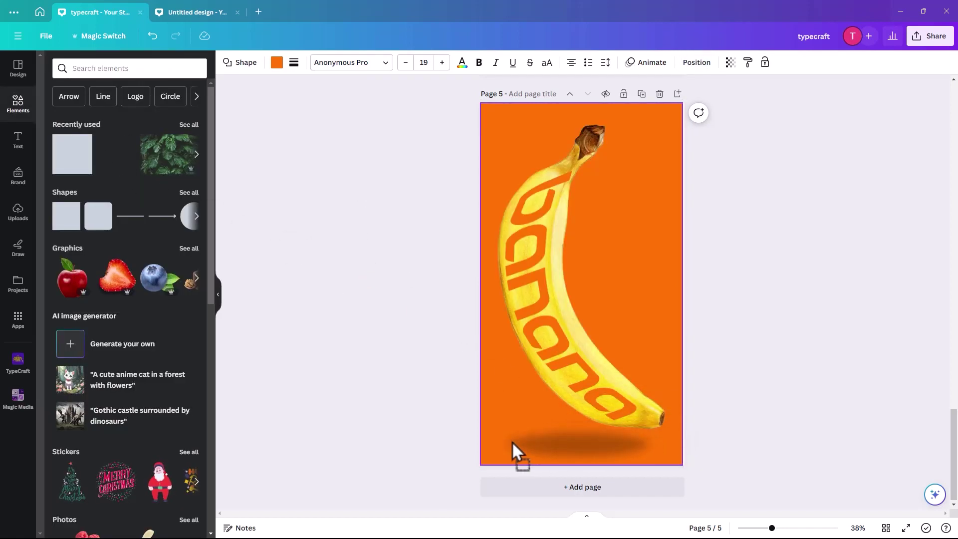
{"action": "left_click", "coordinate": [363, 333]}
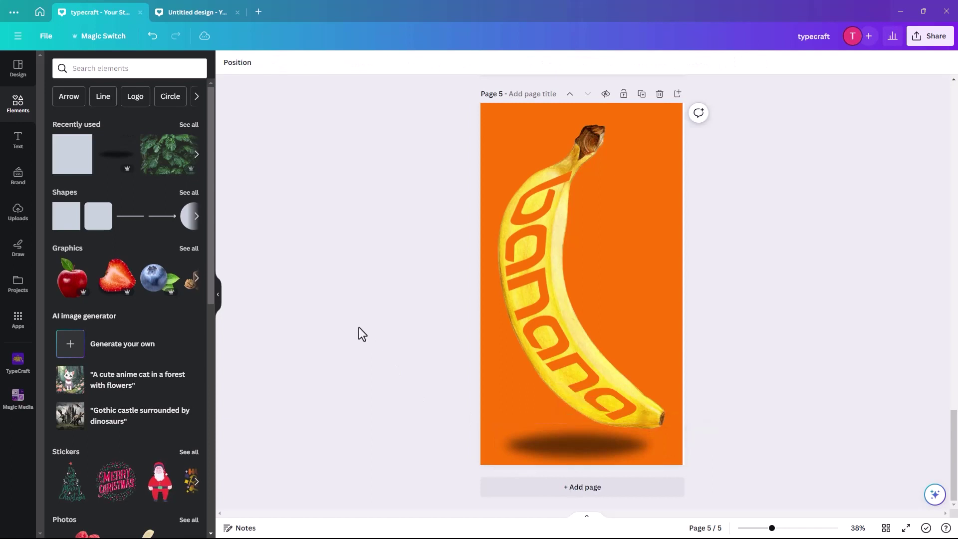